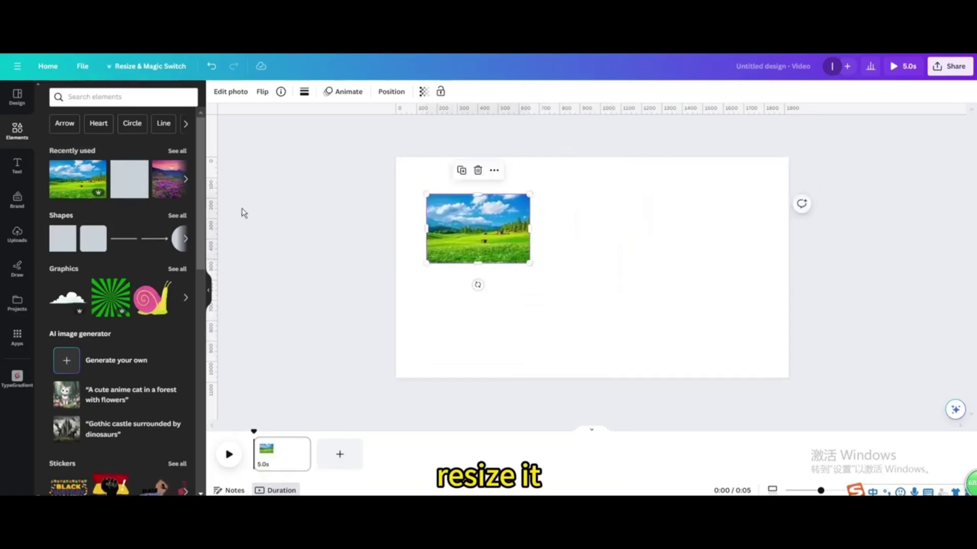
# Add the purple flower-hill photo and resize it to match the green meadow photo, aligned directly beneath it.
pyautogui.click(162, 189)
pyautogui.moveTo(724, 183); pyautogui.dragTo(577, 278)
pyautogui.moveTo(526, 305); pyautogui.dragTo(494, 304)
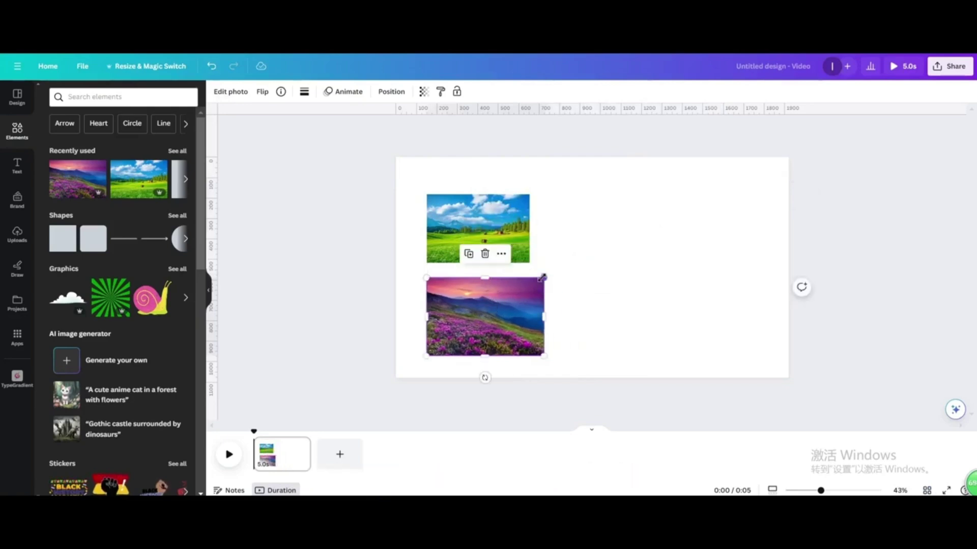
pyautogui.moveTo(543, 278); pyautogui.dragTo(527, 283)
pyautogui.moveTo(488, 318); pyautogui.dragTo(488, 312)
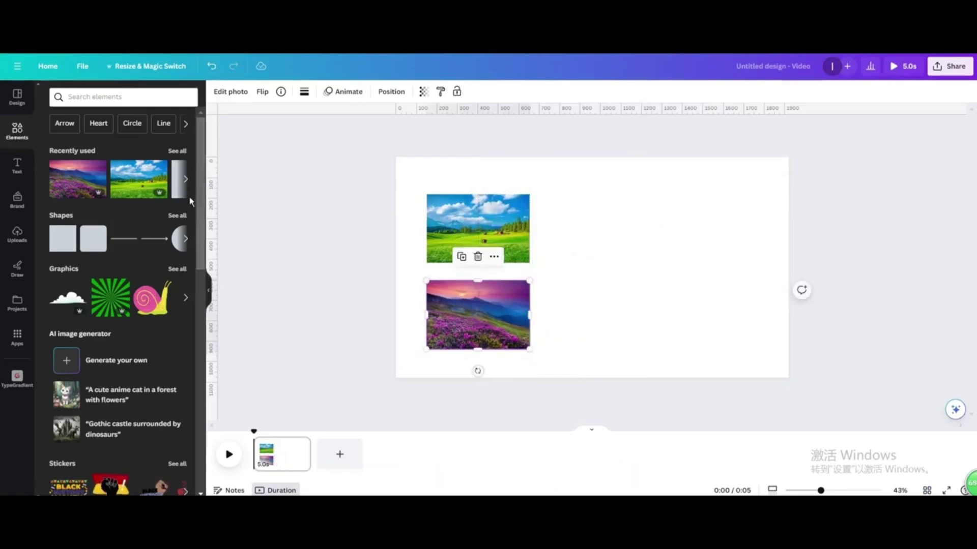
# Add the golden sunset photo with tall grasses, scale it to the meadow photo's size and place it beside the meadow.
pyautogui.click(185, 179)
pyautogui.click(130, 180)
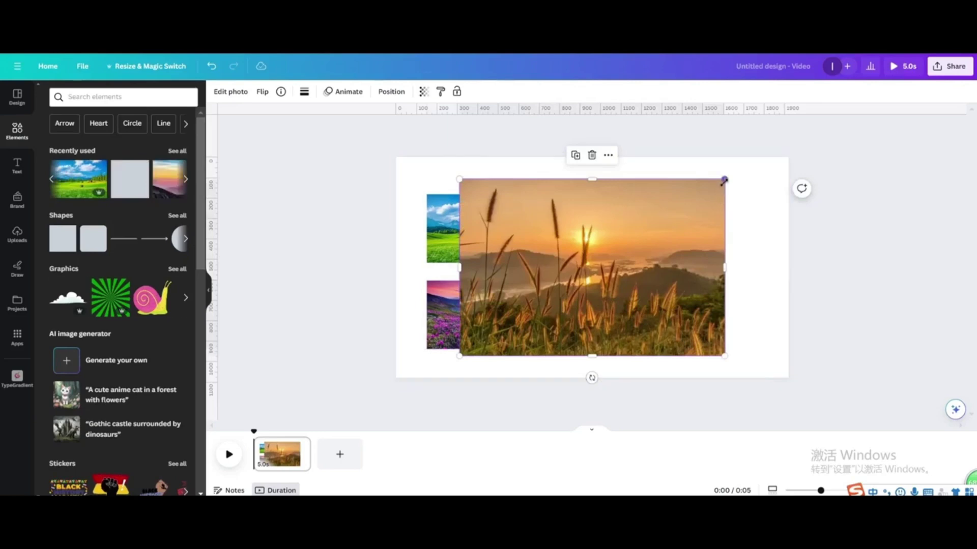
pyautogui.moveTo(727, 180); pyautogui.dragTo(649, 232)
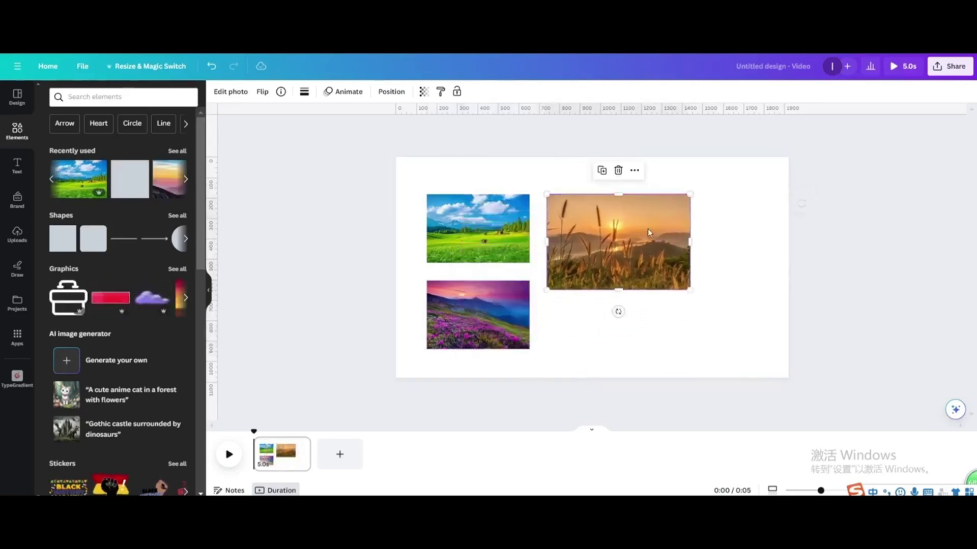
pyautogui.moveTo(667, 278); pyautogui.dragTo(649, 263)
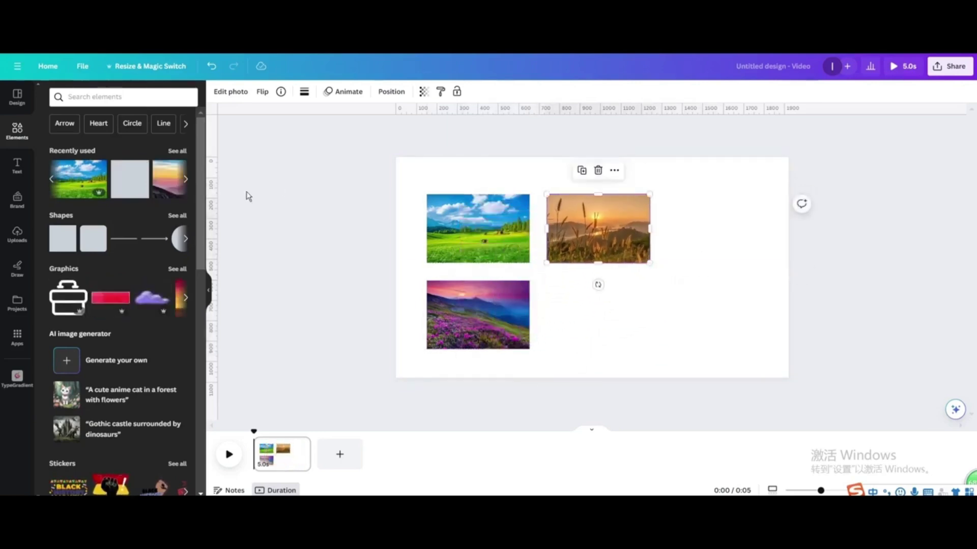
# Add the pink-and-yellow mountain sunset photo, scale it to the same width and place it under the tall-grass photo.
pyautogui.click(168, 197)
pyautogui.moveTo(722, 179); pyautogui.dragTo(591, 268)
pyautogui.moveTo(567, 291); pyautogui.dragTo(647, 305)
pyautogui.moveTo(683, 369); pyautogui.dragTo(650, 349)
# Add the green hillside path photo, shrink it to the grid size and place it as the third photo of the upper row.
pyautogui.click(186, 179)
pyautogui.click(129, 179)
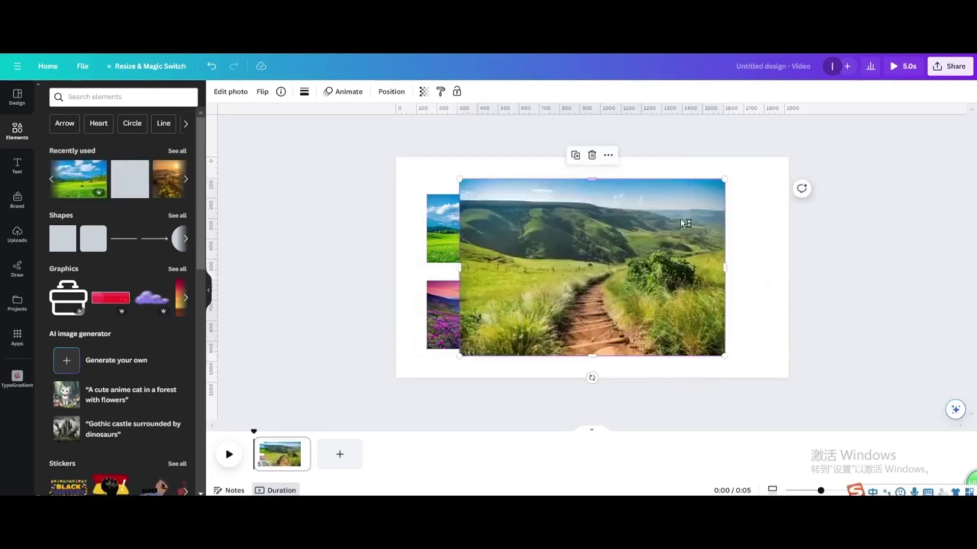
pyautogui.moveTo(726, 178); pyautogui.dragTo(612, 283)
pyautogui.moveTo(548, 293); pyautogui.dragTo(756, 227)
pyautogui.moveTo(809, 288); pyautogui.dragTo(761, 277)
# Add the sunset photo with the wooden fence, shrink it to the grid size and place it below the hillside path photo.
pyautogui.click(167, 189)
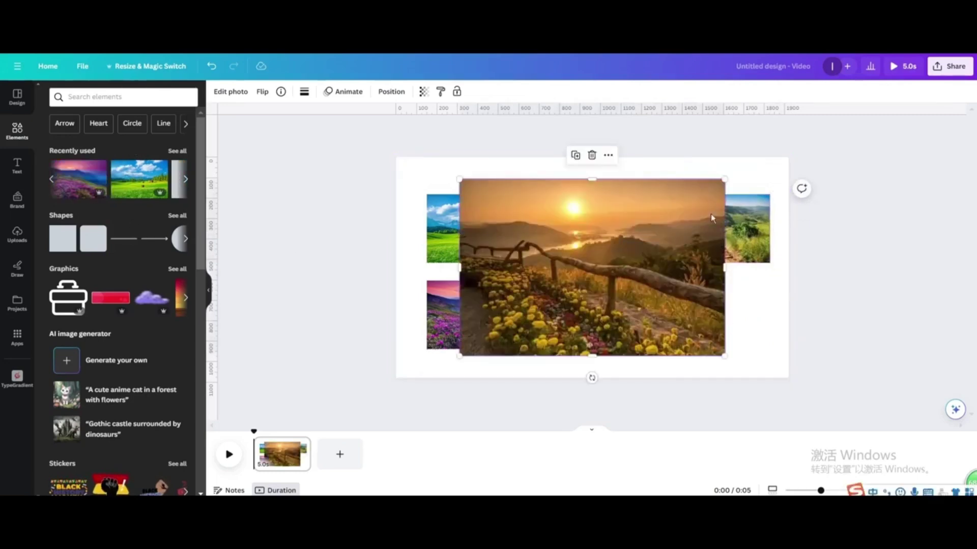
pyautogui.moveTo(725, 179); pyautogui.dragTo(588, 268)
pyautogui.moveTo(522, 311); pyautogui.dragTo(732, 323)
pyautogui.moveTo(796, 376); pyautogui.dragTo(769, 350)
# Centre the six-photo grid as a whole on the page and duplicate the page.
pyautogui.moveTo(847, 347); pyautogui.dragTo(363, 222)
pyautogui.moveTo(498, 232); pyautogui.dragTo(492, 227)
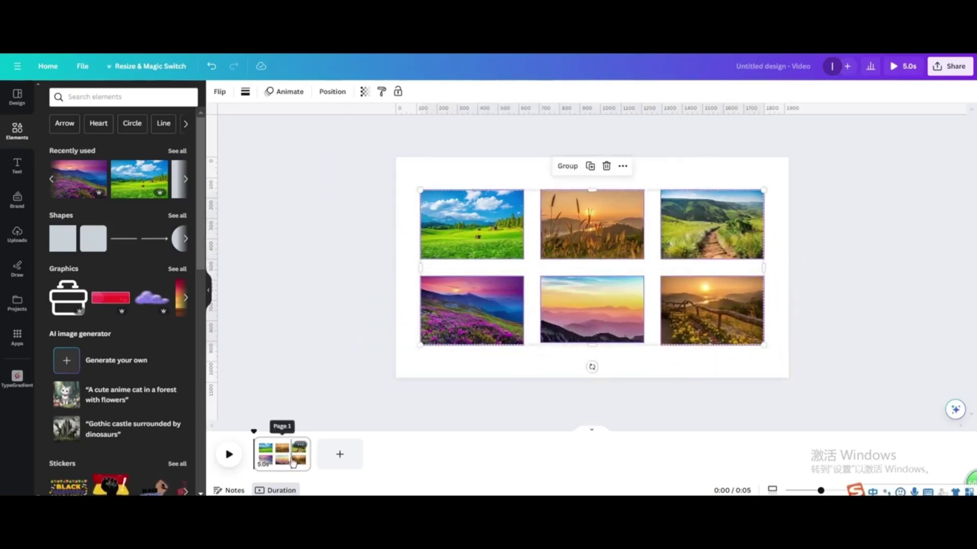
pyautogui.rightClick(301, 457)
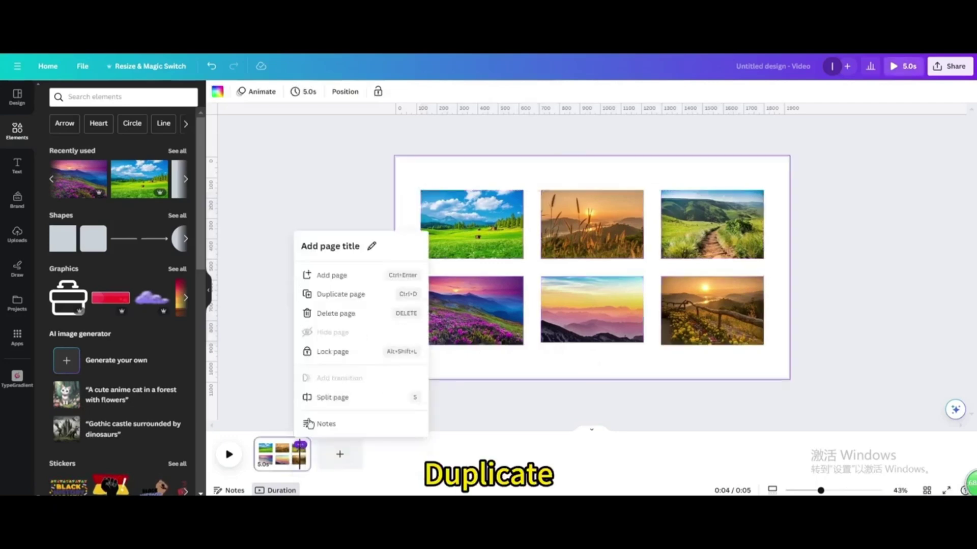
pyautogui.click(344, 299)
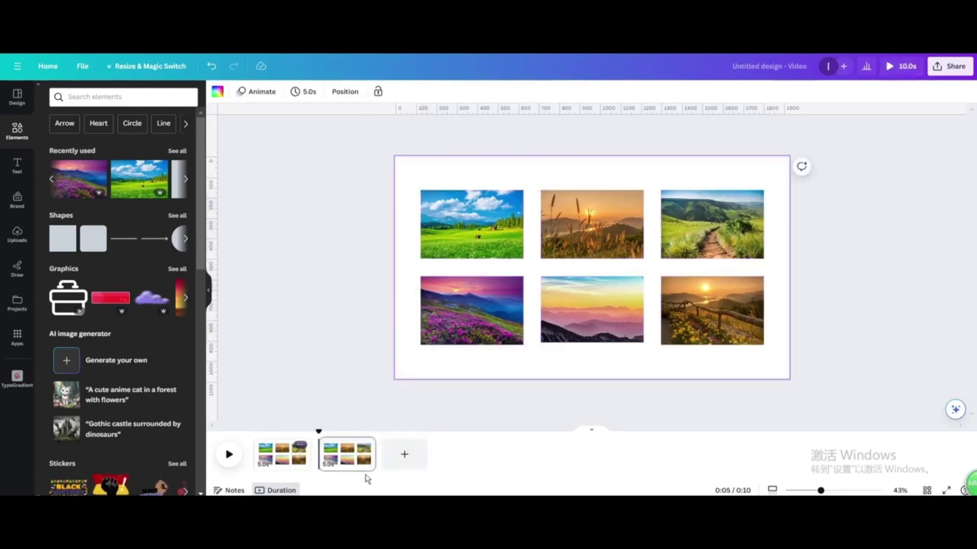
# On the duplicated page, enlarge the green meadow photo to the full page width and centre it vertically as the background.
pyautogui.click(340, 461)
pyautogui.click(456, 235)
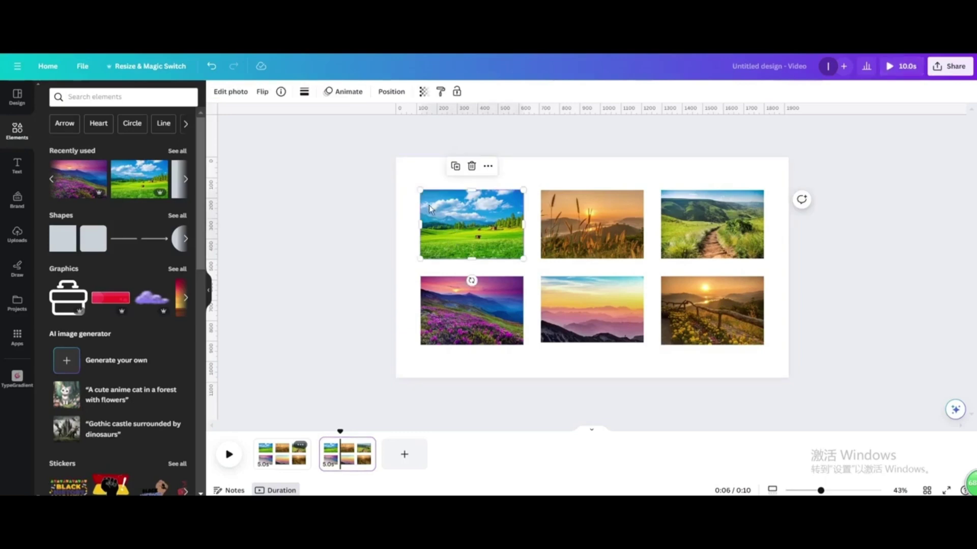
pyautogui.moveTo(441, 212); pyautogui.dragTo(416, 179)
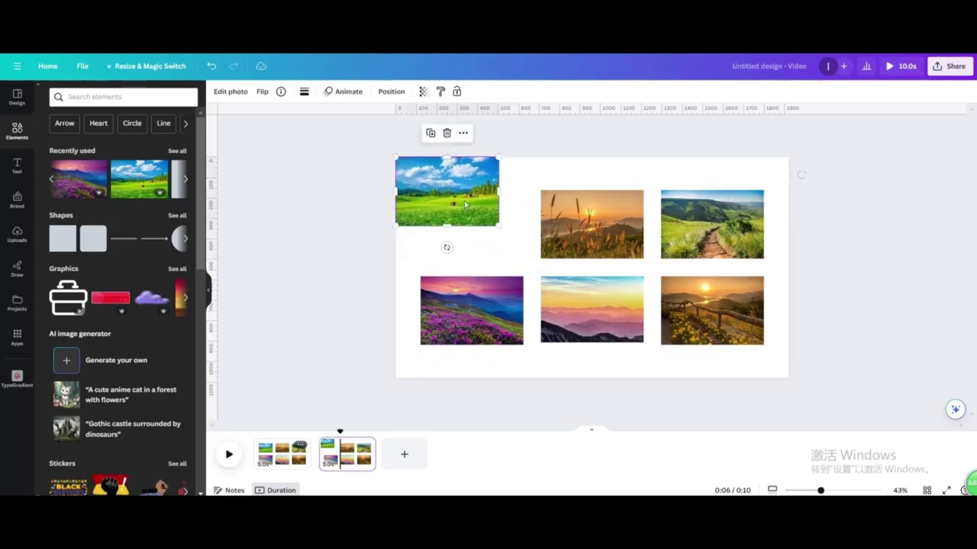
pyautogui.moveTo(497, 230); pyautogui.dragTo(789, 411)
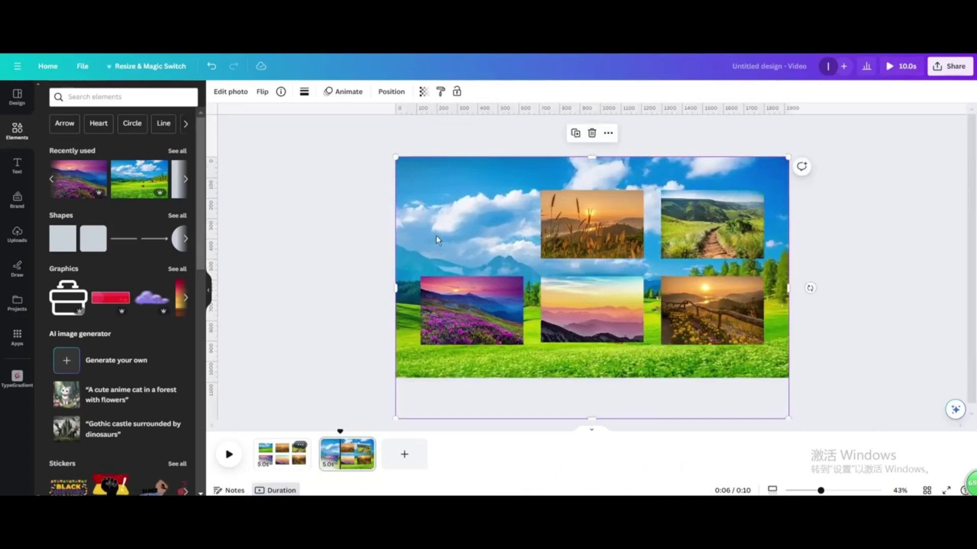
pyautogui.moveTo(438, 239); pyautogui.dragTo(437, 222)
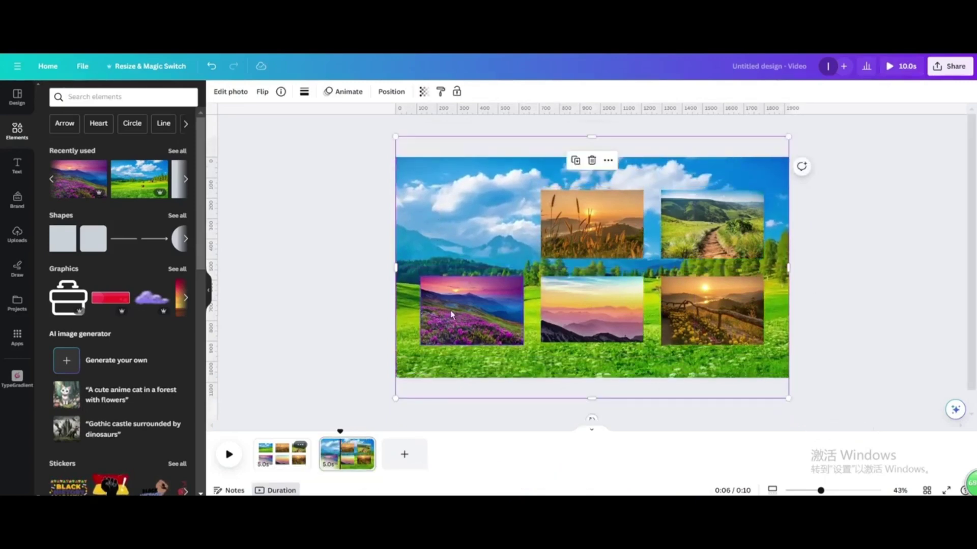
# Stack the purple flower, tall-grass and pink mountain photos in one column at the page's left side, the last running off the bottom edge.
pyautogui.moveTo(452, 314); pyautogui.dragTo(450, 236)
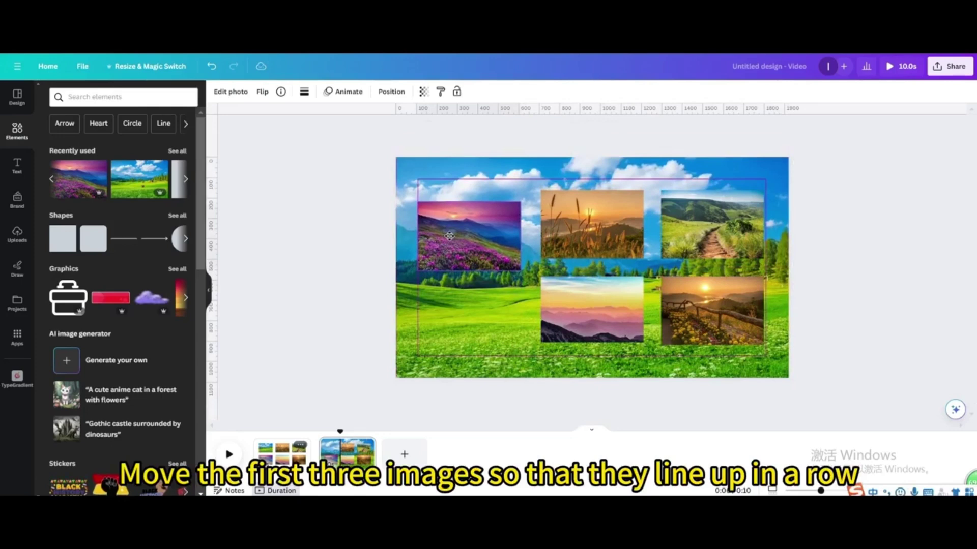
pyautogui.moveTo(591, 227); pyautogui.dragTo(468, 318)
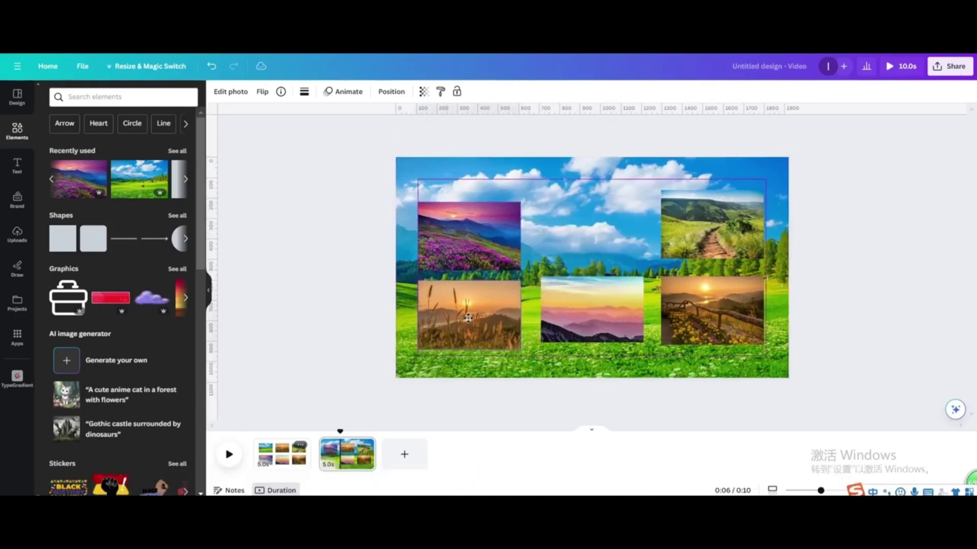
pyautogui.moveTo(586, 312); pyautogui.dragTo(465, 394)
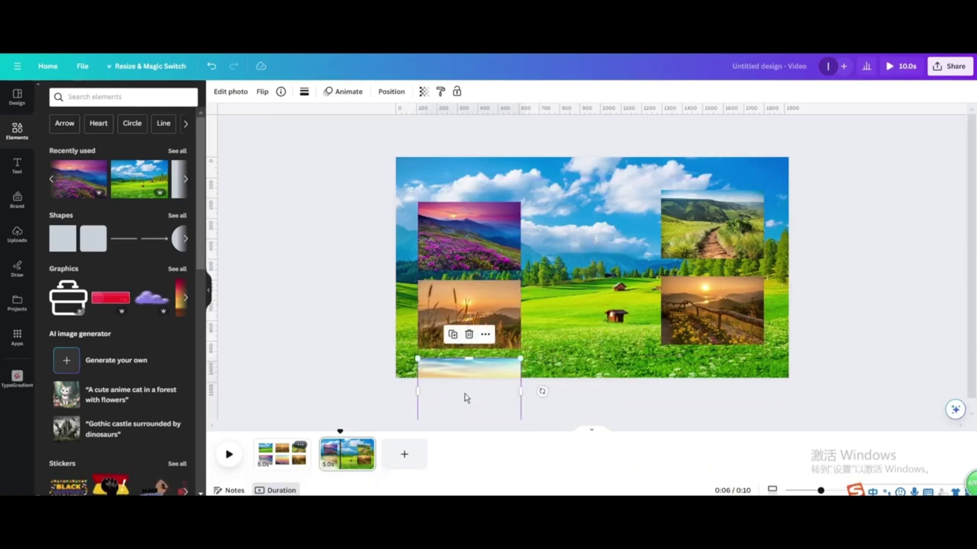
# Delete the hillside path photo and the wooden-fence sunset photo from the second page.
pyautogui.click(762, 227)
pyautogui.click(711, 166)
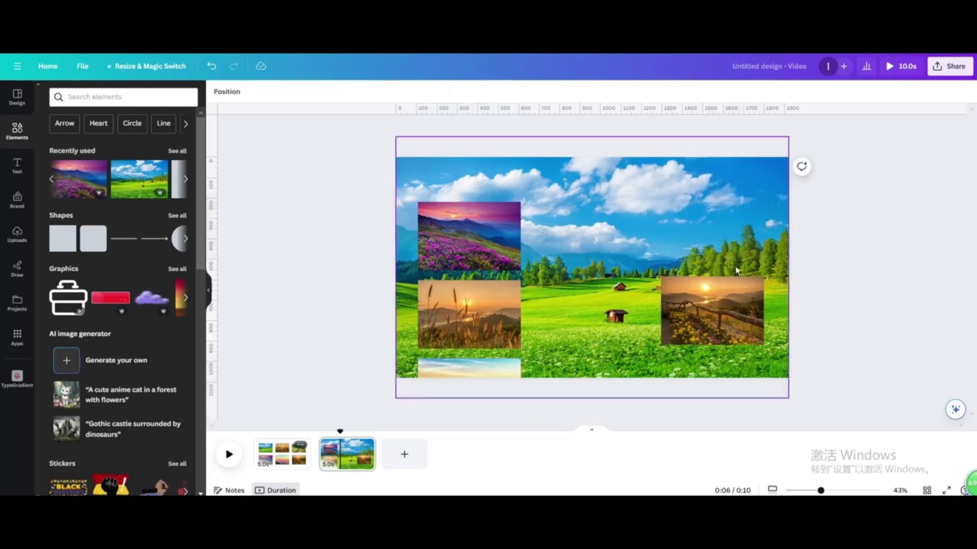
pyautogui.click(717, 303)
pyautogui.click(712, 253)
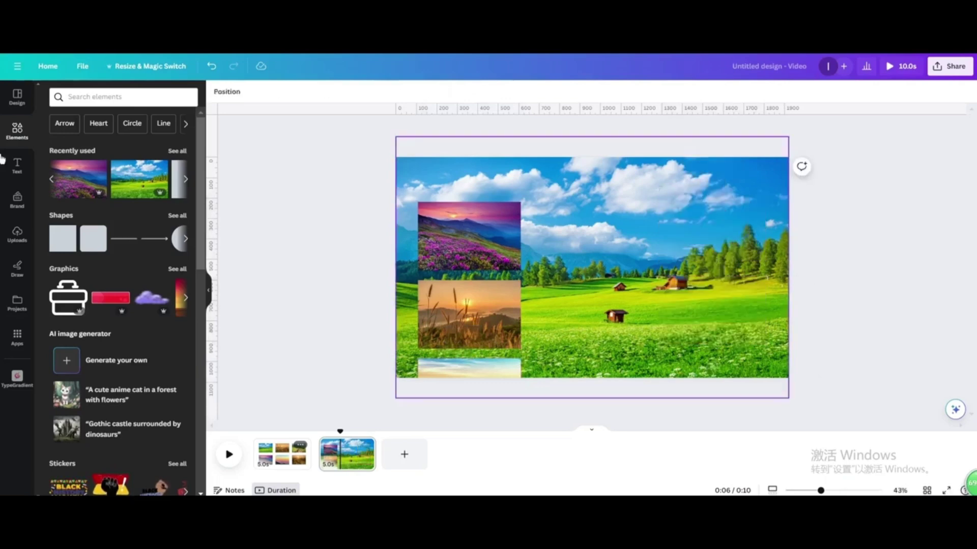
# Add a black square and stretch it into a vertical strip covering the photo column over the full page height.
pyautogui.click(62, 238)
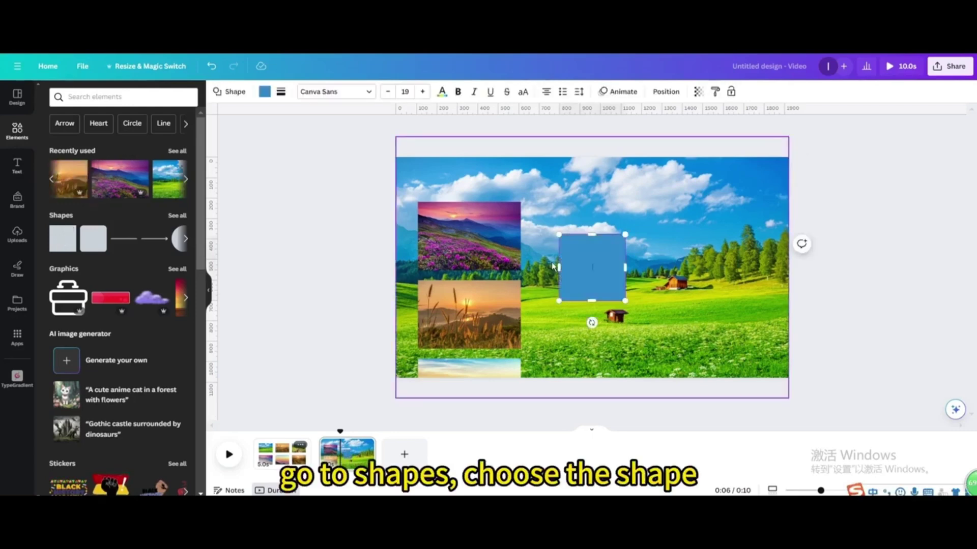
pyautogui.click(265, 92)
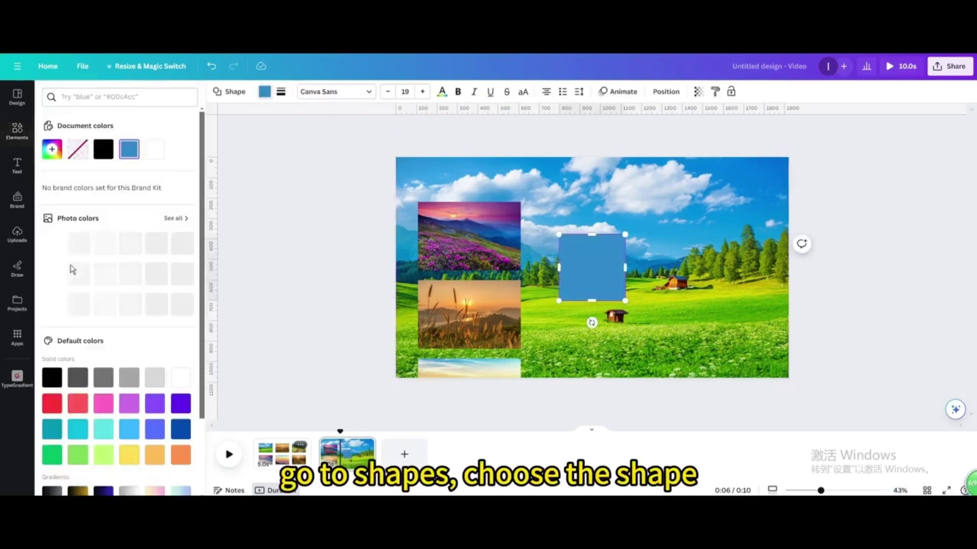
pyautogui.click(51, 377)
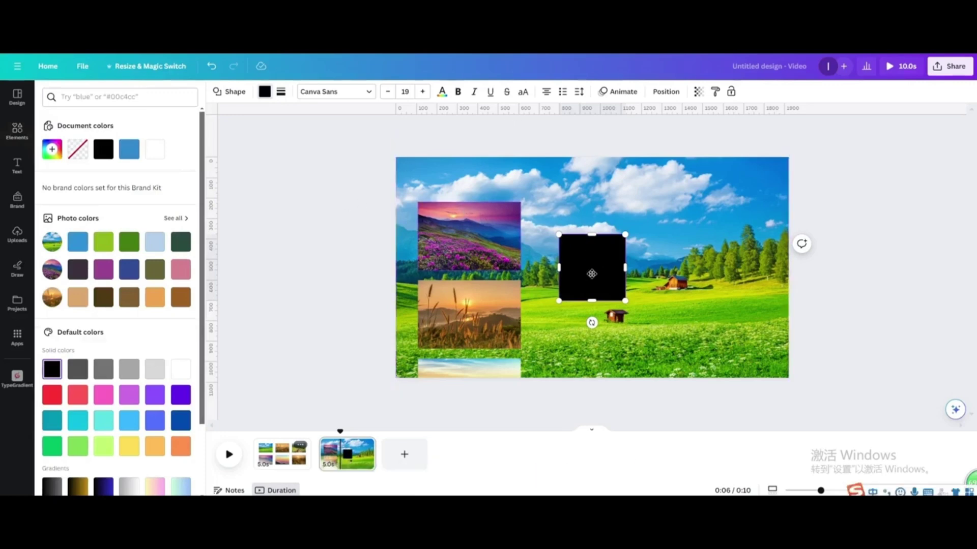
pyautogui.moveTo(591, 274); pyautogui.dragTo(528, 427)
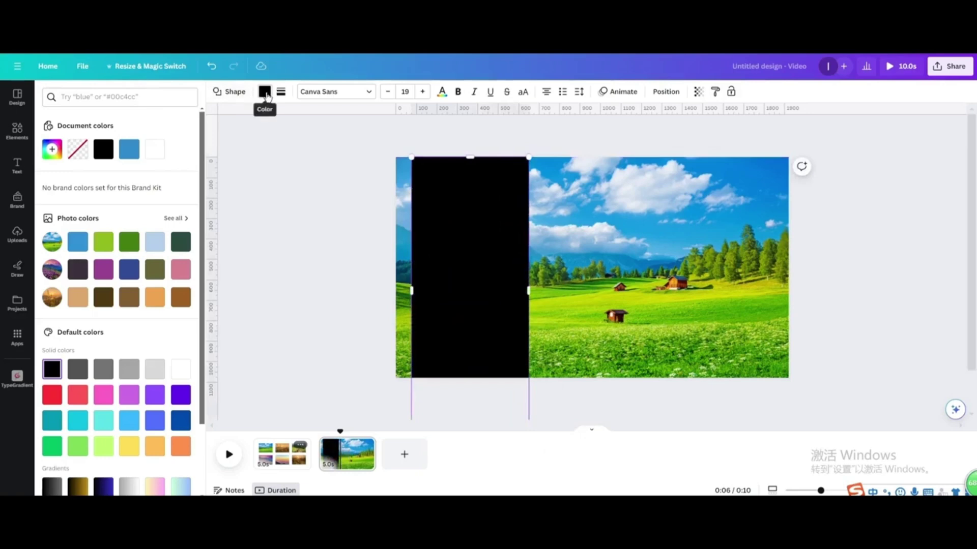
# Set the black strip's transparency to 50.
pyautogui.click(698, 92)
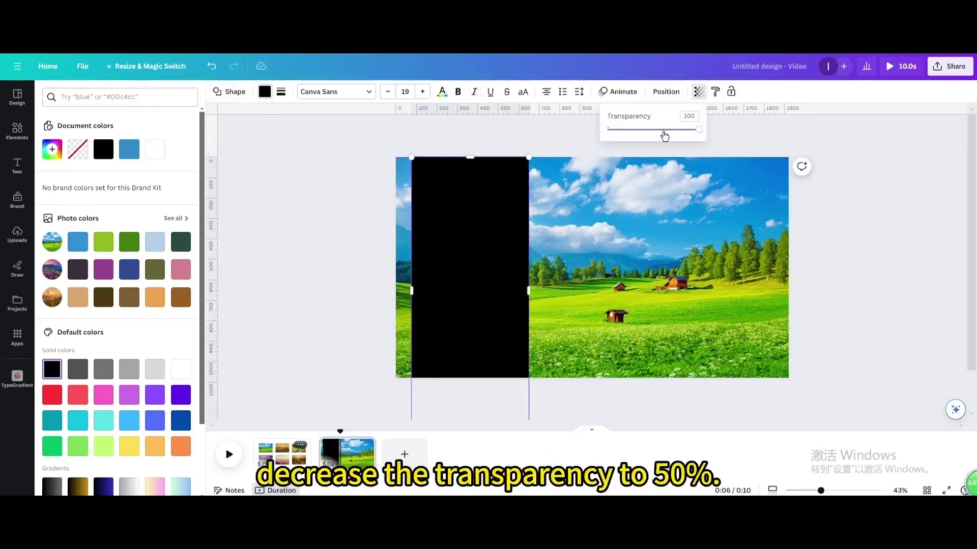
pyautogui.click(687, 117)
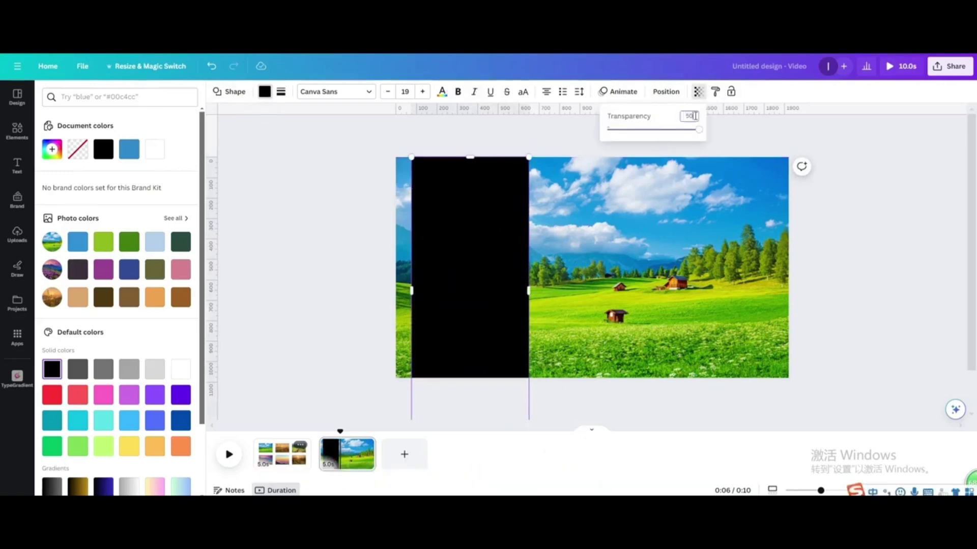
pyautogui.write('50')
pyautogui.press('Return')
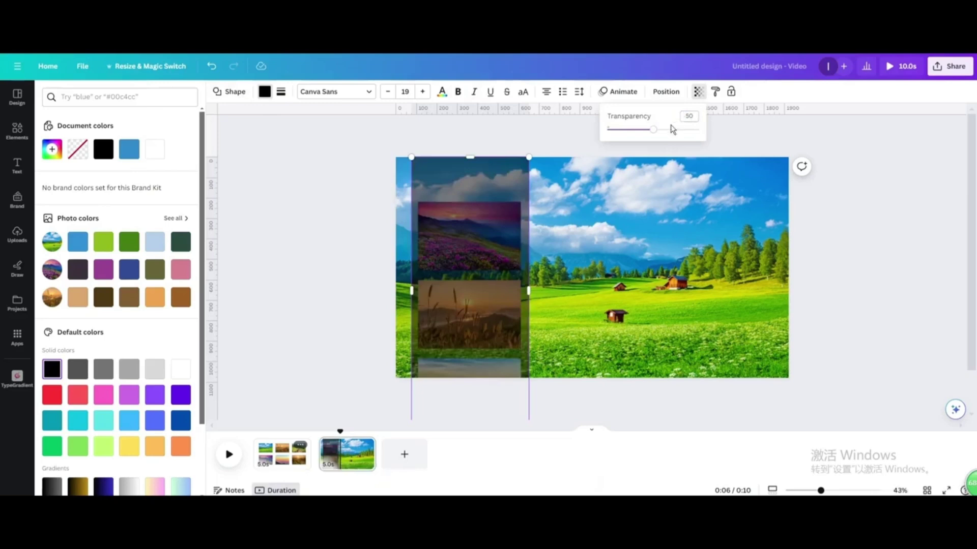
# Add the heading "Canvas Creations", break it into two lines and tighten its line spacing.
pyautogui.click(17, 165)
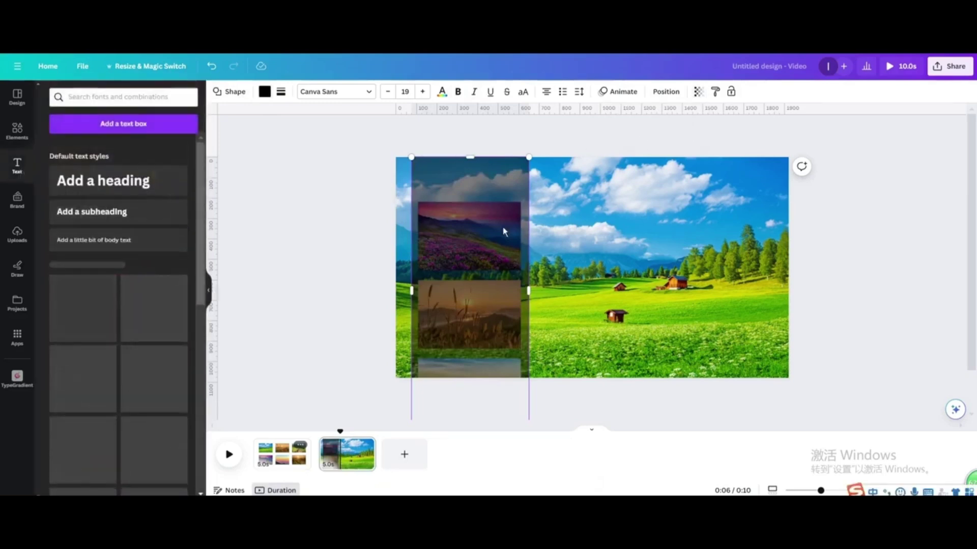
pyautogui.click(88, 191)
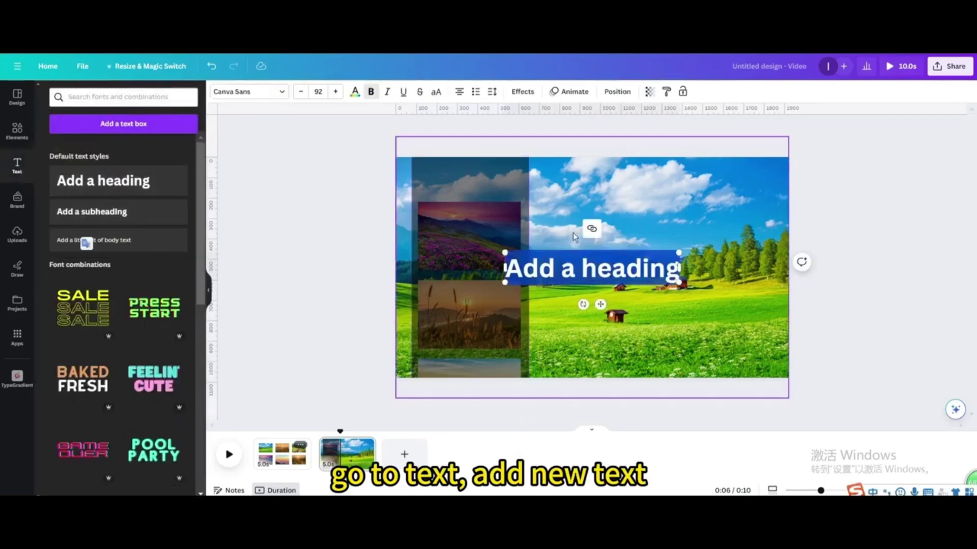
pyautogui.write('Canvas Creations')
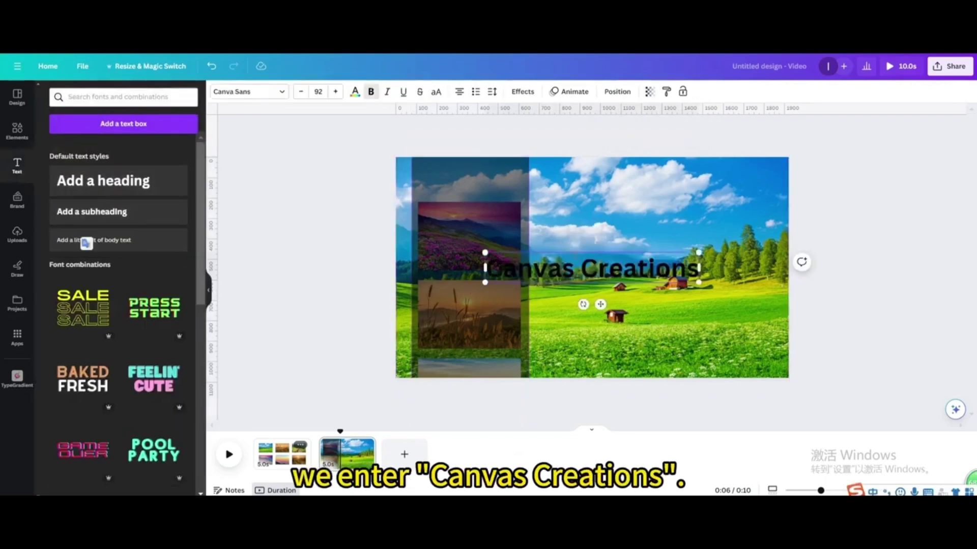
pyautogui.doubleClick(577, 267)
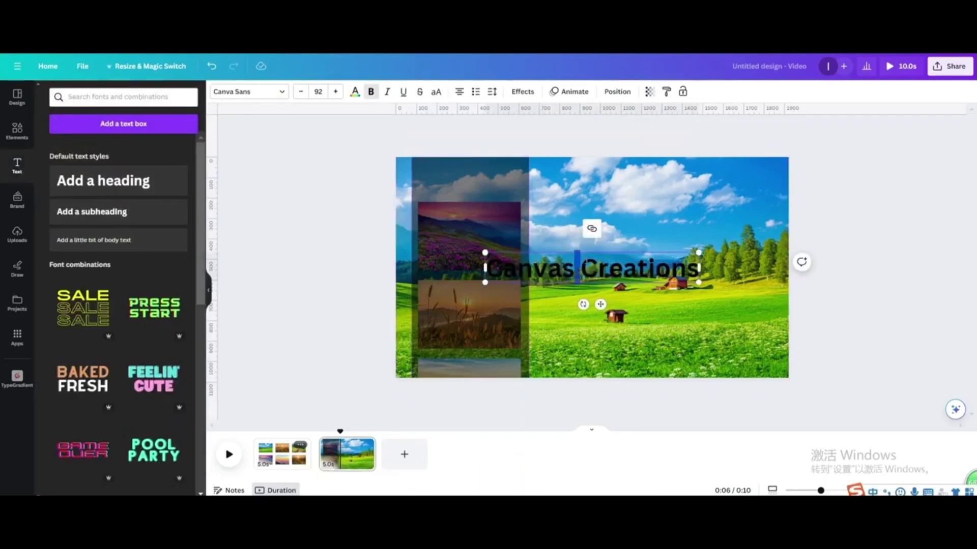
pyautogui.press('Return')
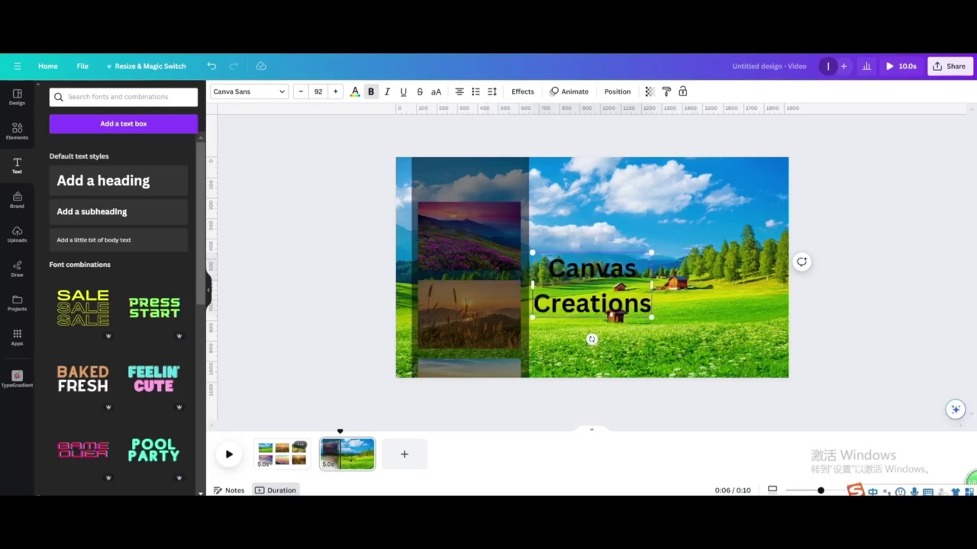
pyautogui.click(491, 92)
pyautogui.moveTo(542, 158); pyautogui.dragTo(514, 169)
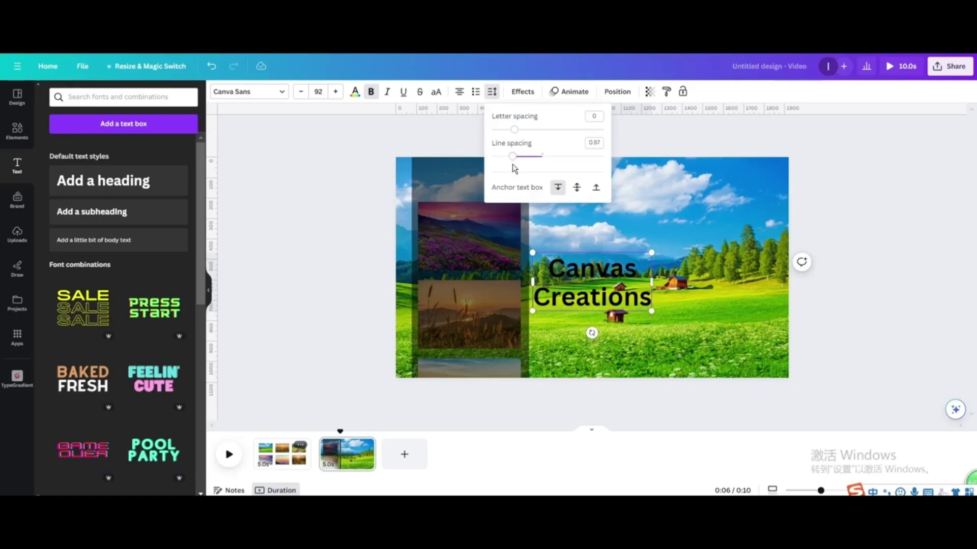
# Shrink the heading to font size 65 at the top of the dark strip and set it in uppercase.
pyautogui.click(655, 309)
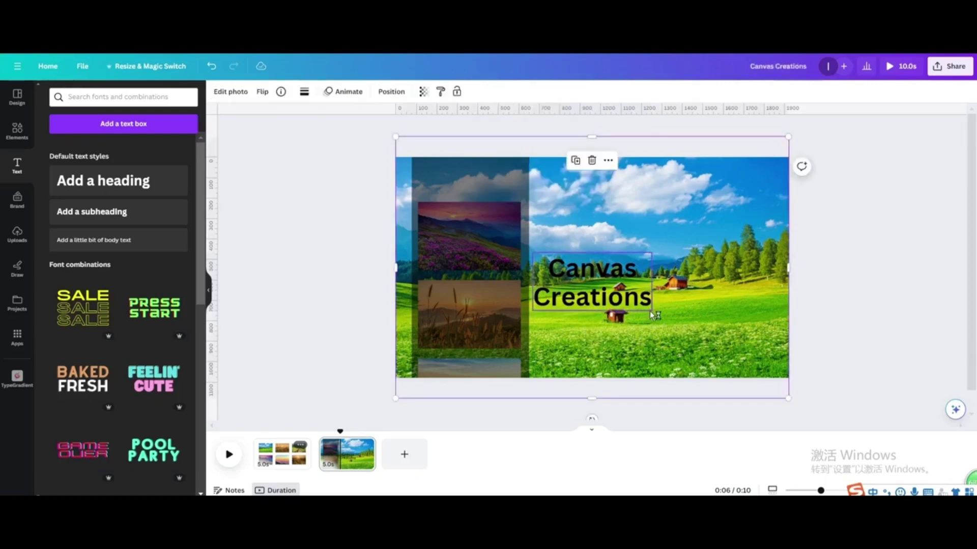
pyautogui.moveTo(633, 294); pyautogui.dragTo(470, 188)
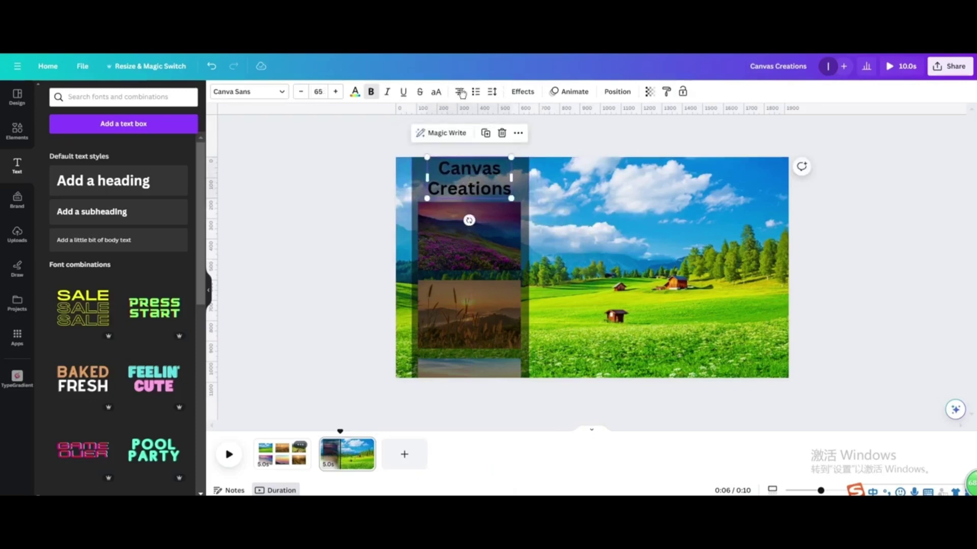
pyautogui.click(436, 92)
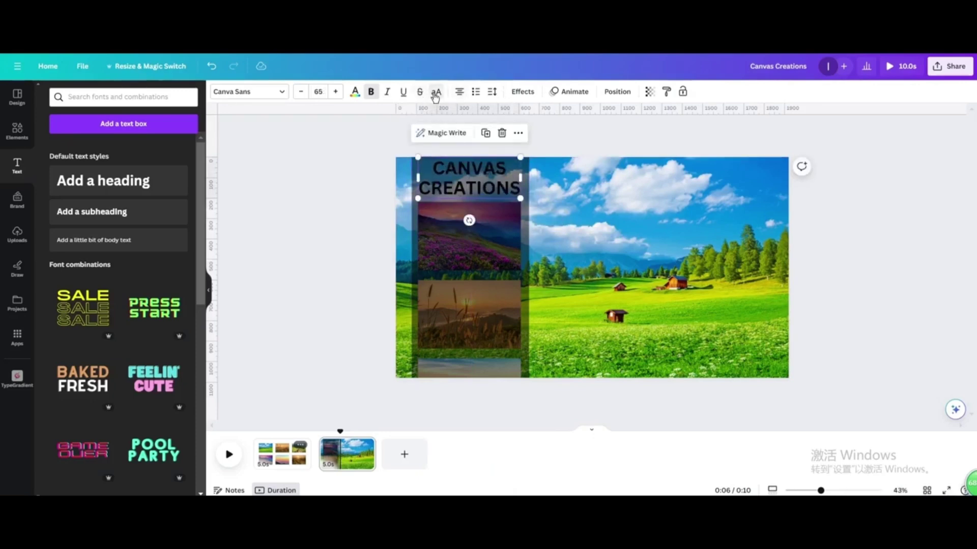
# Change the colour of the "CANVAS CREATIONS" heading to white.
pyautogui.click(355, 93)
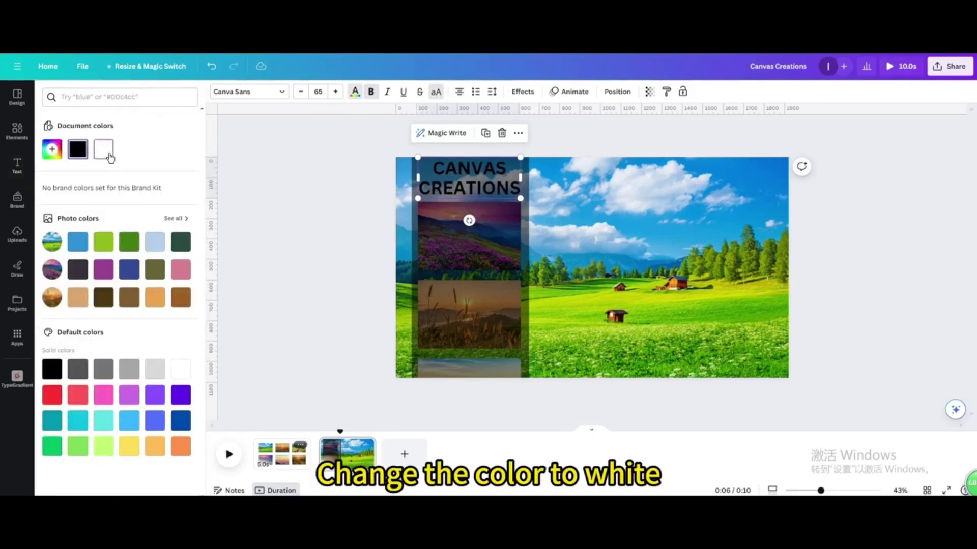
pyautogui.click(105, 150)
pyautogui.click(535, 231)
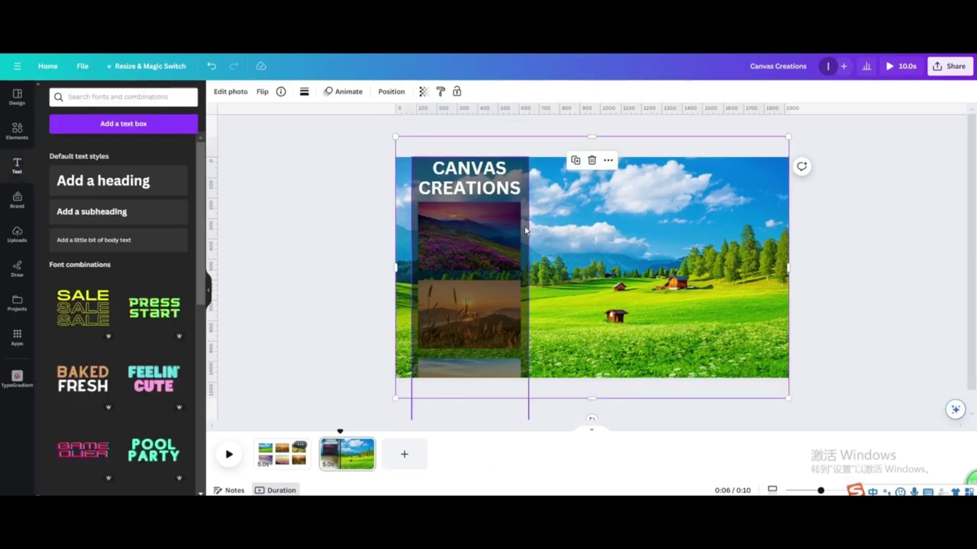
# Send the semi-transparent black strip backward until it lies behind all the photos in the column.
pyautogui.click(526, 230)
pyautogui.click(662, 92)
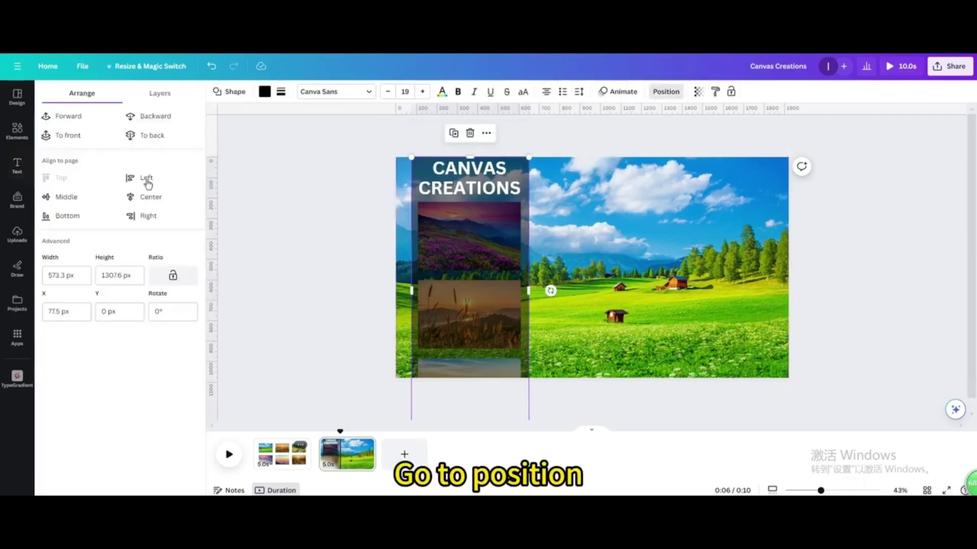
pyautogui.click(161, 120)
pyautogui.click(162, 122)
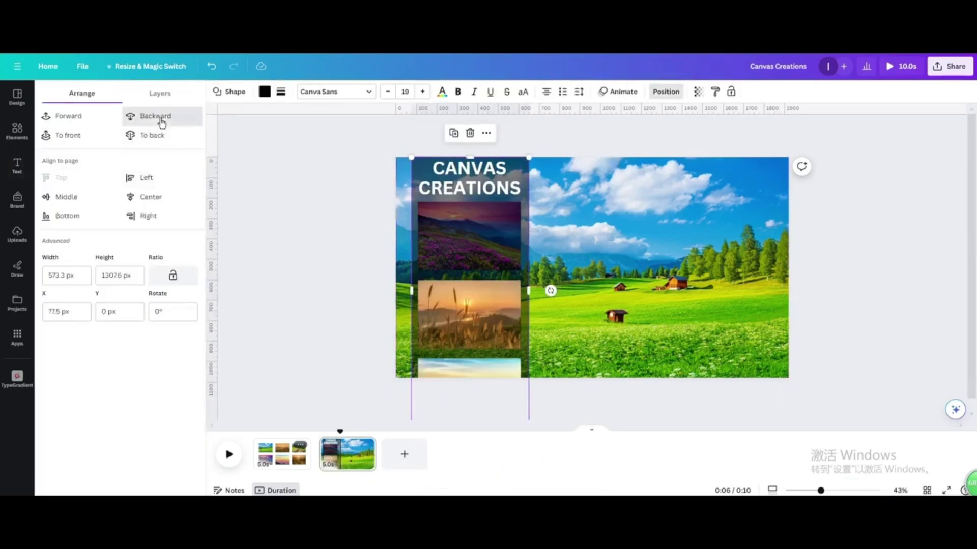
pyautogui.click(161, 122)
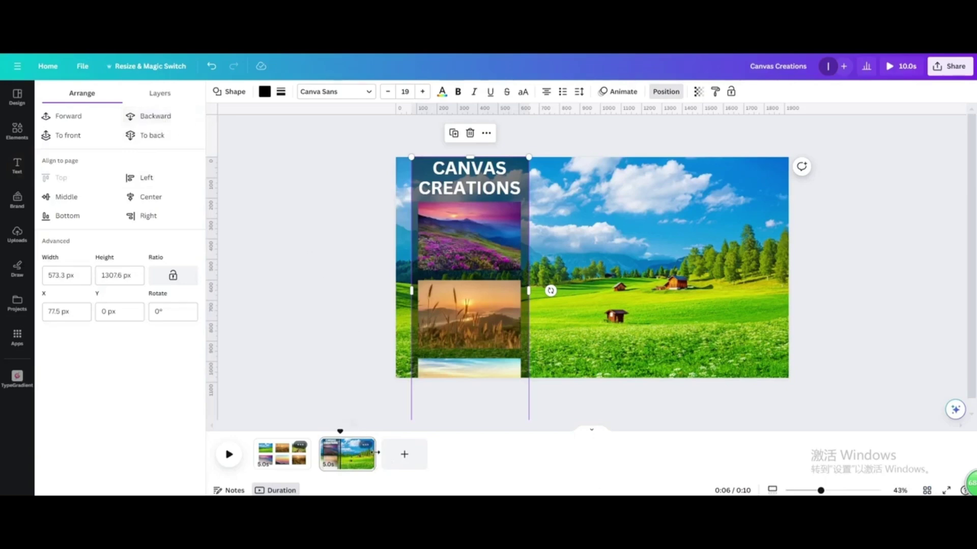
# Duplicate page 2 and, on the copy, enlarge the purple flower photo to 1920 px wide so it covers the page.
pyautogui.click(365, 450)
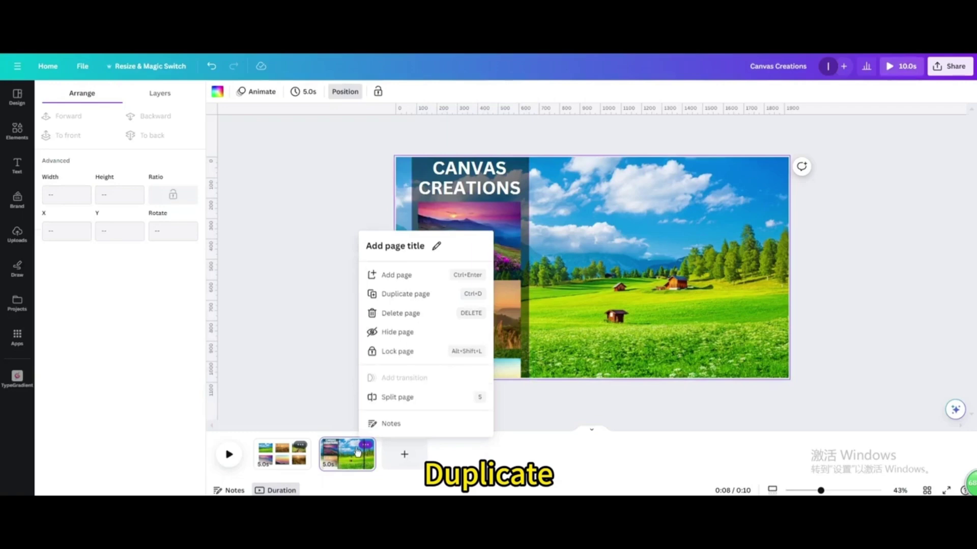
pyautogui.click(415, 300)
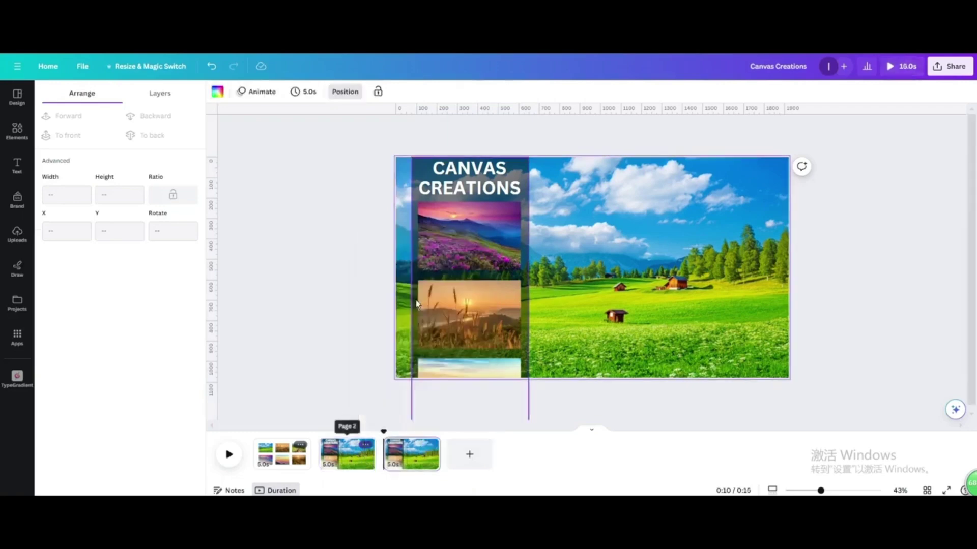
pyautogui.click(446, 231)
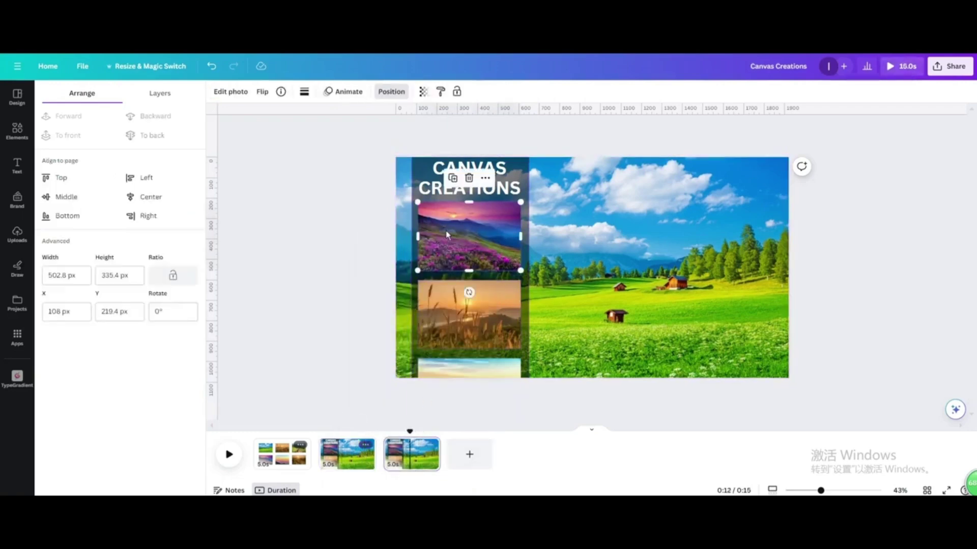
pyautogui.moveTo(447, 231); pyautogui.dragTo(426, 186)
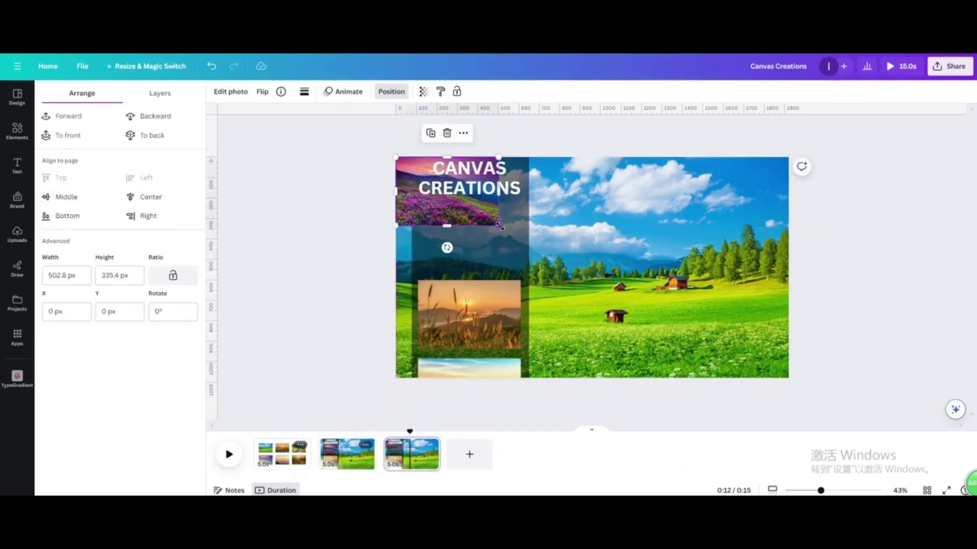
pyautogui.moveTo(500, 226); pyautogui.dragTo(811, 386)
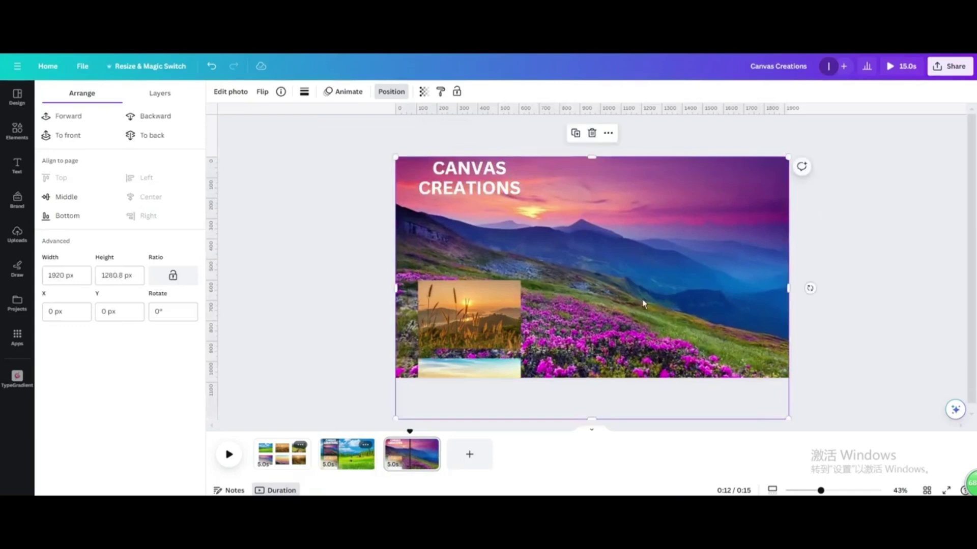
pyautogui.moveTo(644, 304); pyautogui.dragTo(641, 287)
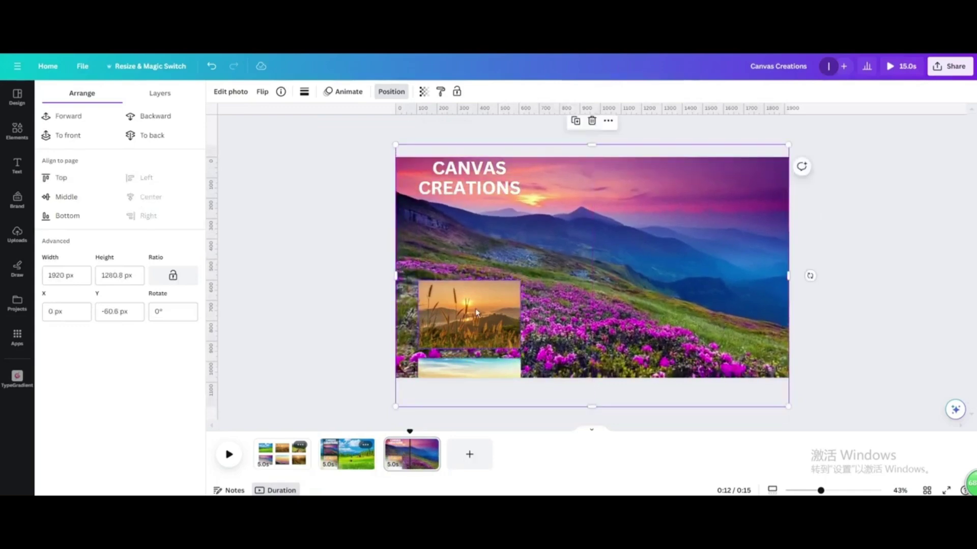
# Move the sunset reed photo and the pink mountain photo up the column to fill the slots below the heading.
pyautogui.moveTo(466, 313); pyautogui.dragTo(465, 239)
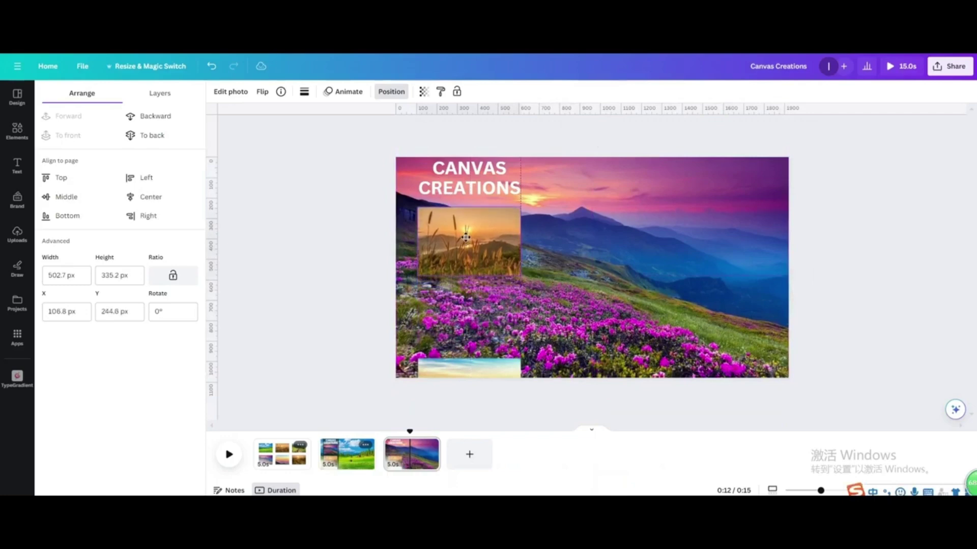
pyautogui.click(468, 366)
pyautogui.moveTo(468, 367); pyautogui.dragTo(469, 291)
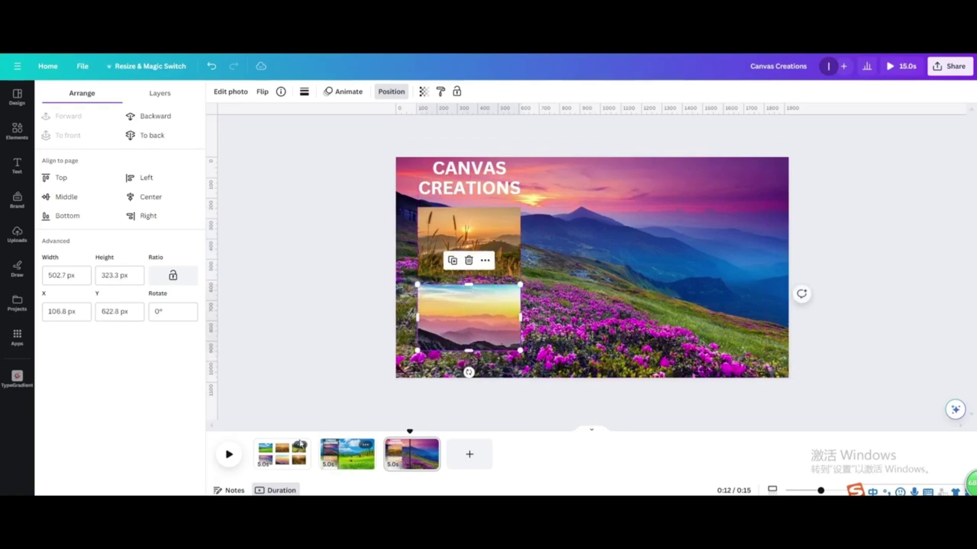
# Copy the green path photo from page 1 to the column's lowest slot on page 3, and send the full-page flower photo behind the dark strip.
pyautogui.click(288, 467)
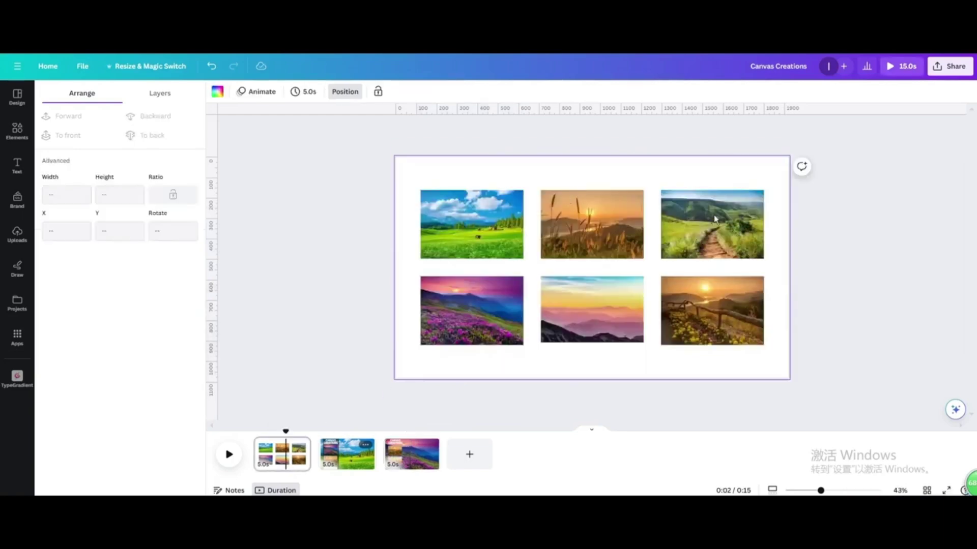
pyautogui.click(715, 219)
pyautogui.click(695, 167)
pyautogui.moveTo(712, 224); pyautogui.dragTo(413, 452)
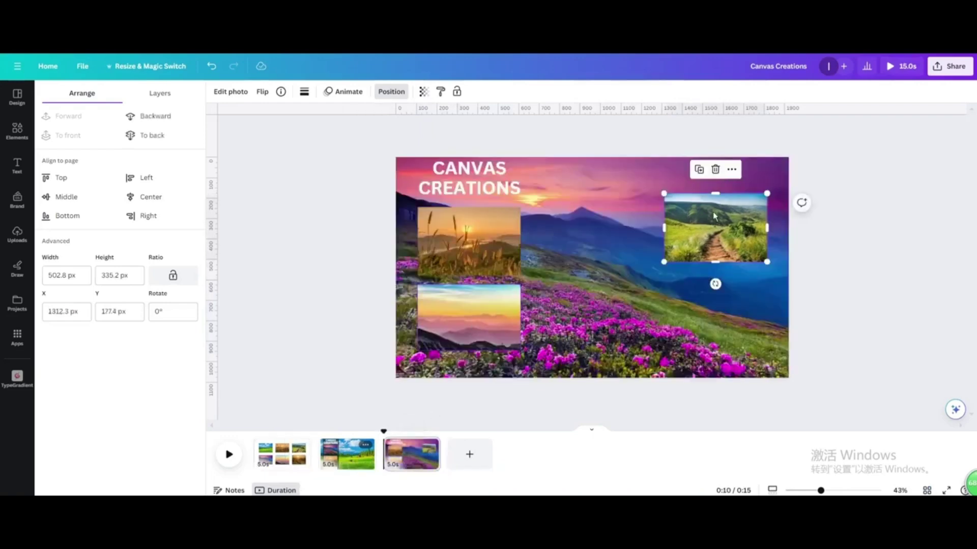
pyautogui.moveTo(713, 216); pyautogui.dragTo(467, 402)
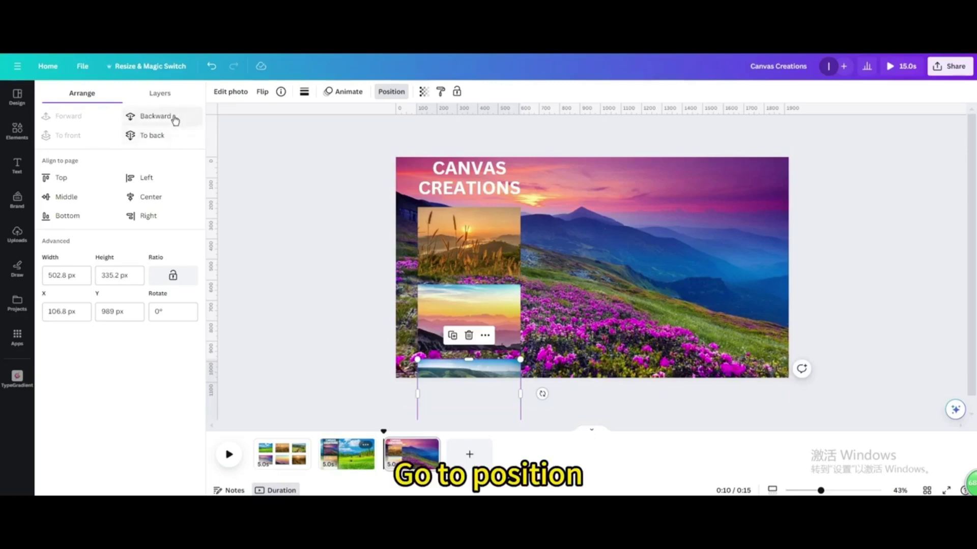
pyautogui.click(146, 118)
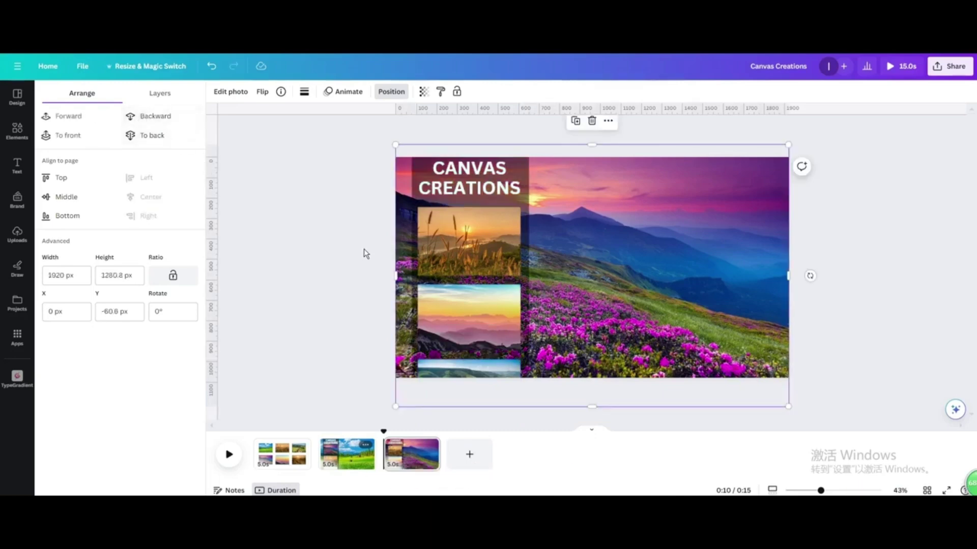
# Duplicate page 3 and, on the copy, enlarge the sunset reed photo to about 1986 px wide so it covers the page.
pyautogui.click(430, 445)
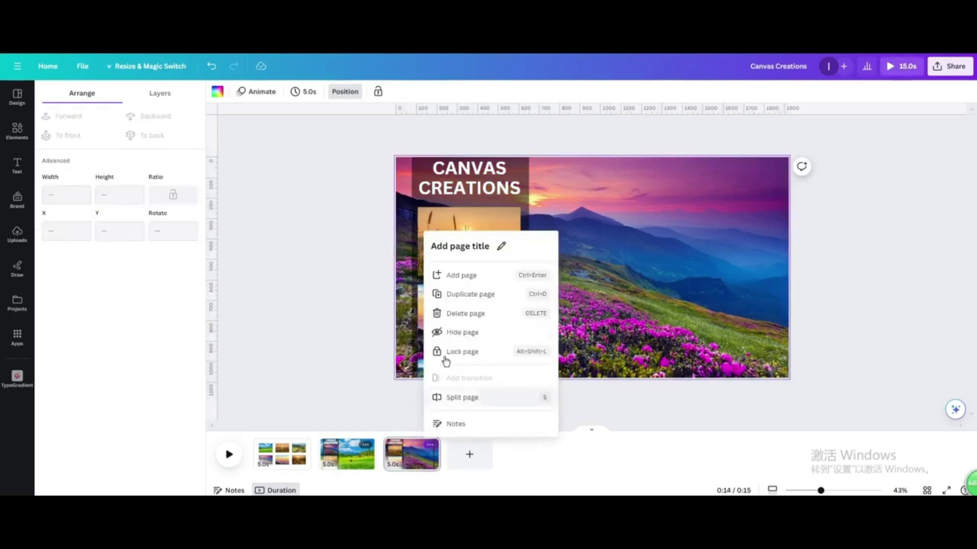
pyautogui.click(473, 297)
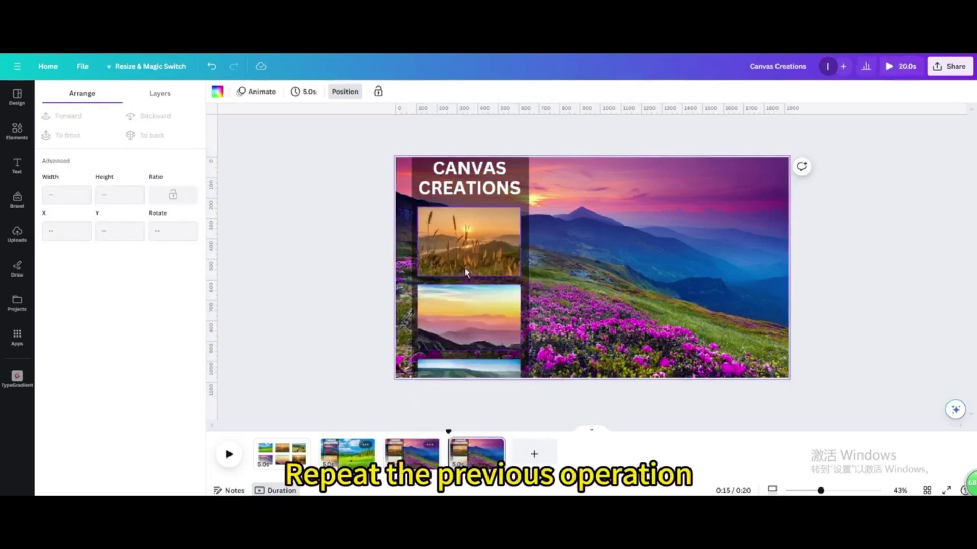
pyautogui.moveTo(469, 241); pyautogui.dragTo(447, 191)
pyautogui.moveTo(498, 222); pyautogui.dragTo(818, 395)
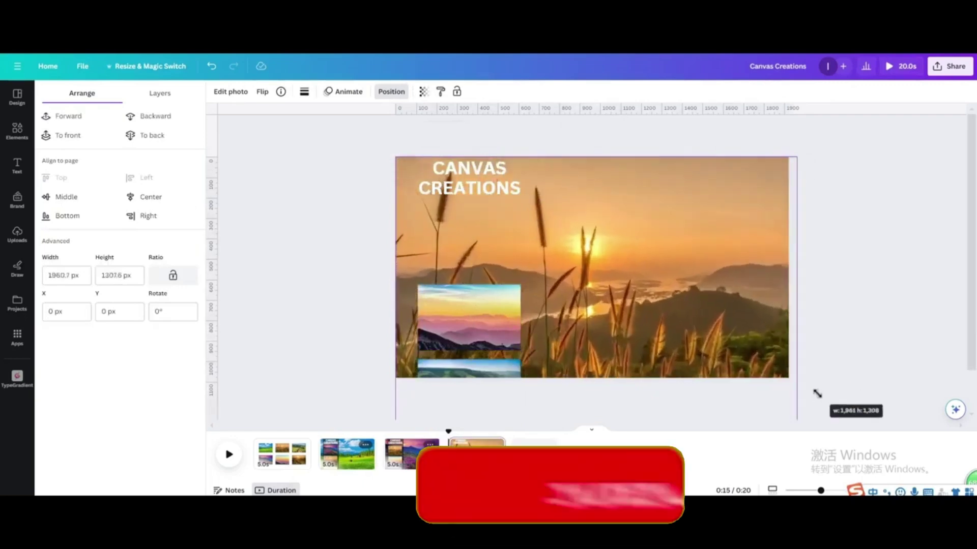
pyautogui.moveTo(697, 331); pyautogui.dragTo(687, 306)
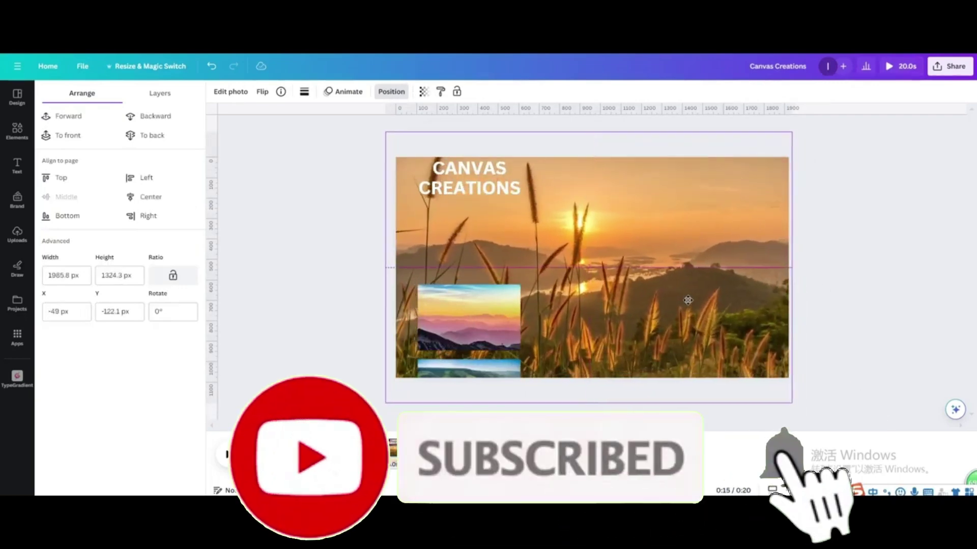
# Move the pink mountain and green path photos up the column below the heading and adjust the gap between them.
pyautogui.moveTo(483, 313); pyautogui.dragTo(484, 237)
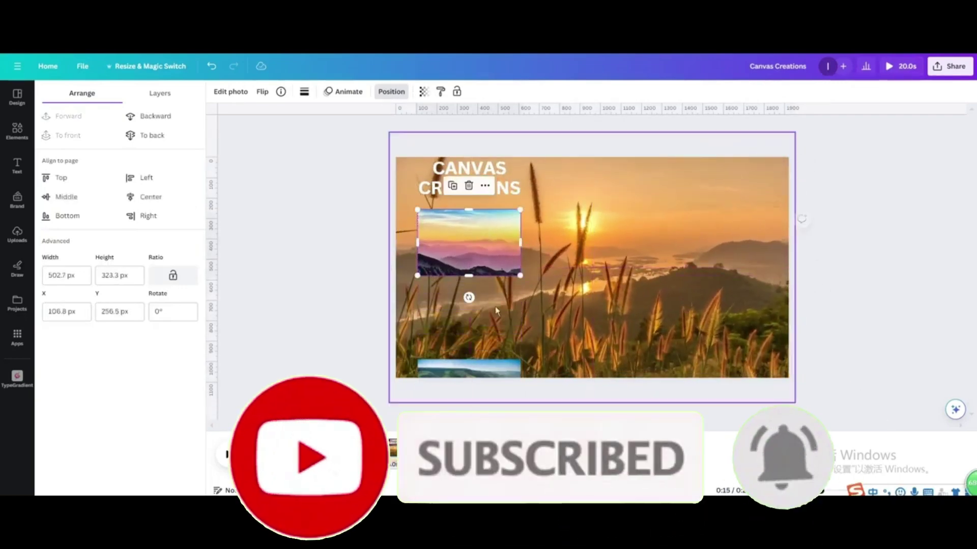
pyautogui.moveTo(475, 367); pyautogui.dragTo(474, 292)
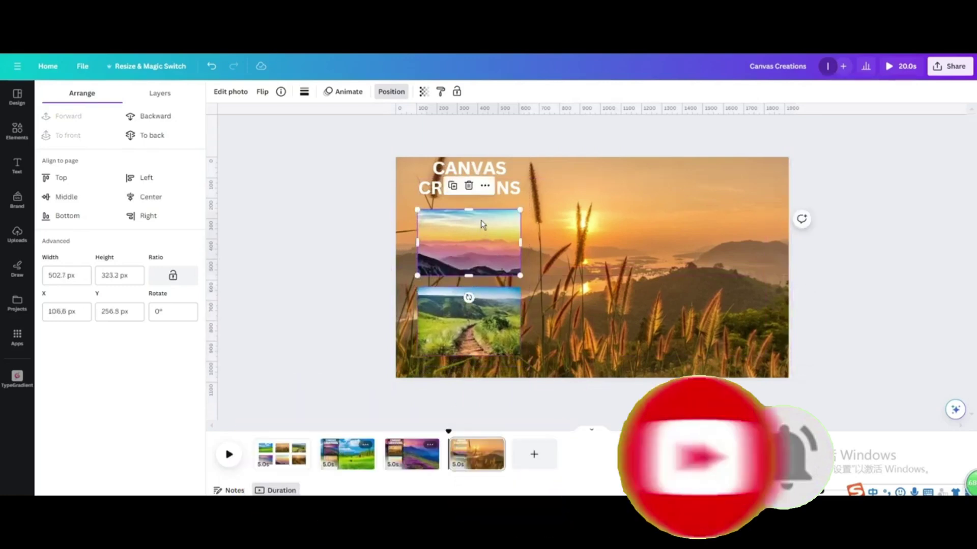
pyautogui.moveTo(482, 223)
pyautogui.mouseDown()
pyautogui.moveTo(481, 212)
pyautogui.moveTo(480, 224)
pyautogui.mouseUp()
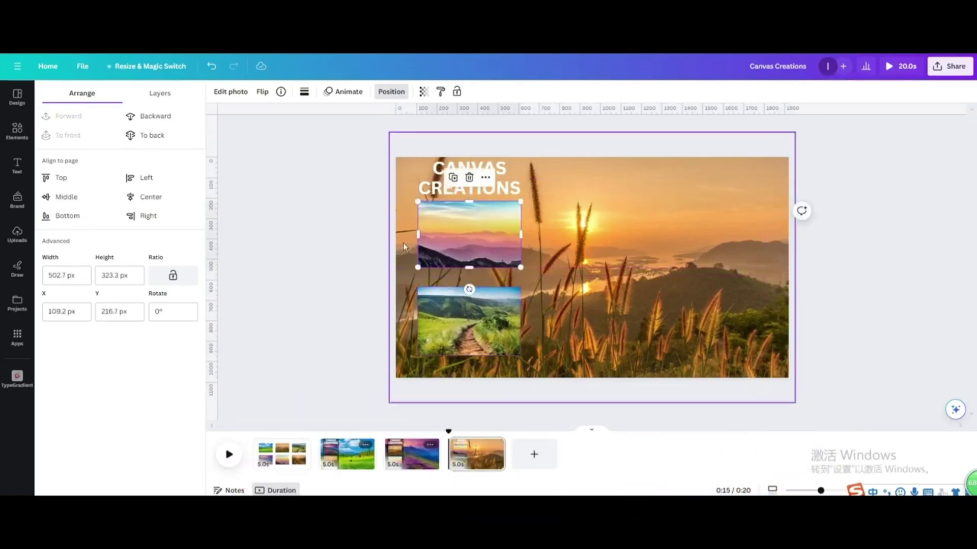
pyautogui.moveTo(461, 305); pyautogui.dragTo(461, 294)
pyautogui.click(454, 245)
pyautogui.moveTo(455, 245); pyautogui.dragTo(455, 248)
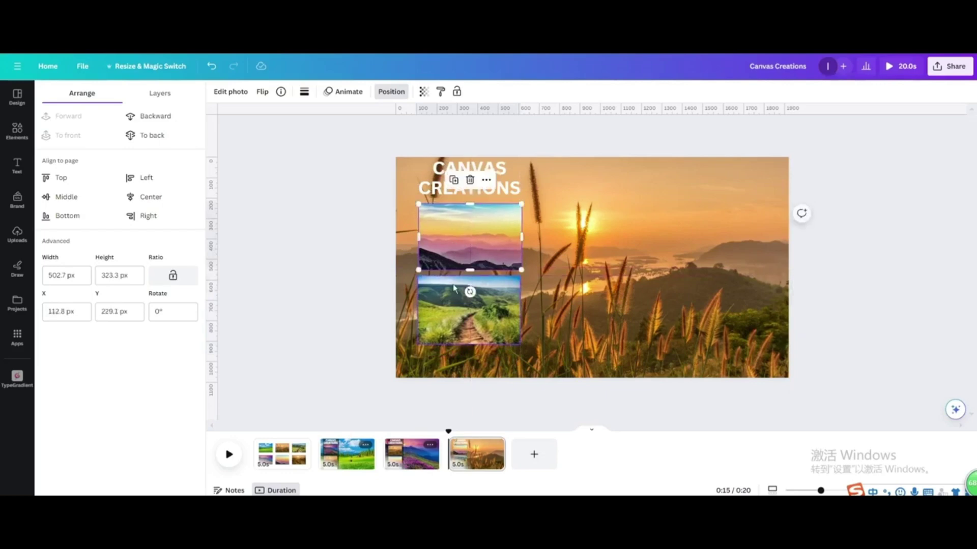
pyautogui.click(466, 308)
pyautogui.moveTo(465, 308); pyautogui.dragTo(465, 311)
pyautogui.moveTo(448, 236); pyautogui.dragTo(449, 233)
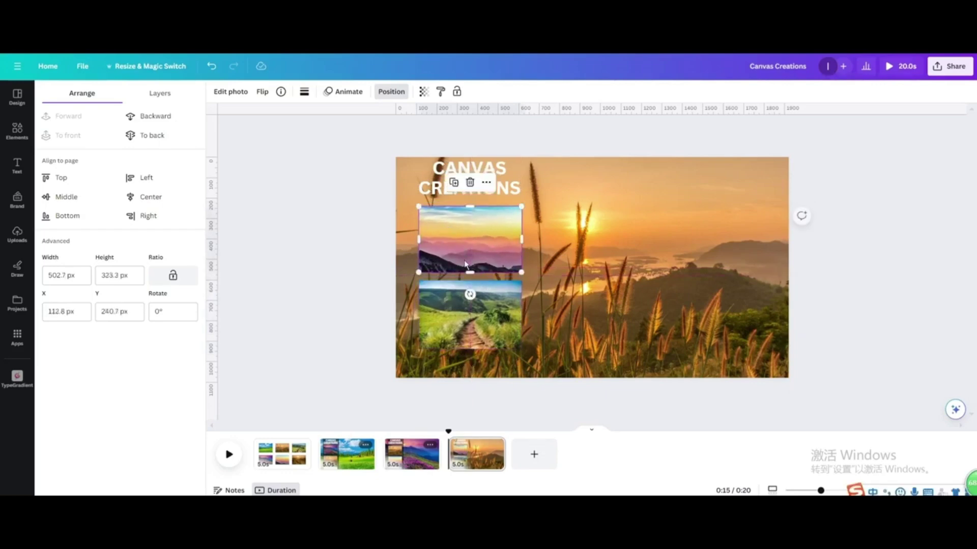
# Copy the sunset fence photo from page 1 to the column's lowest slot on page 4, and send the full-page reed photo behind the dark strip.
pyautogui.click(277, 454)
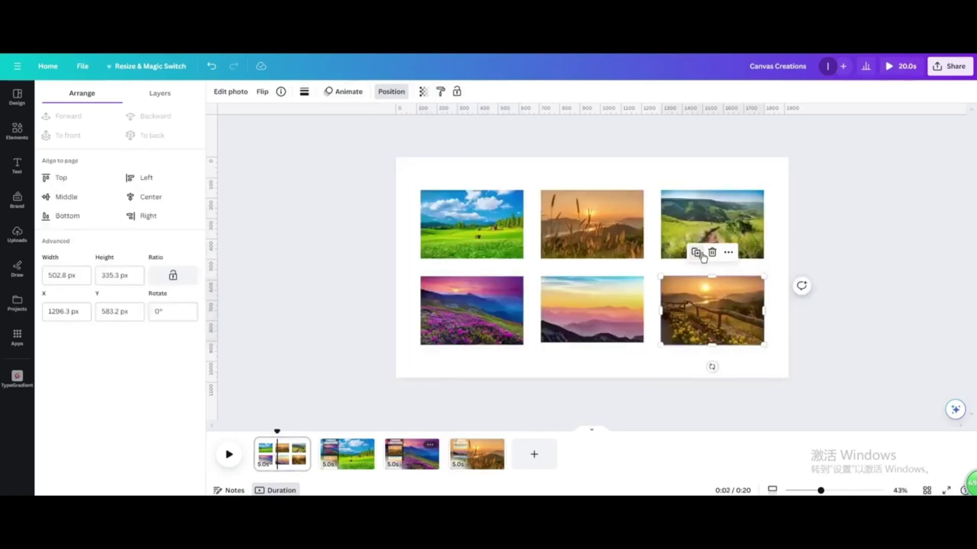
pyautogui.click(476, 454)
pyautogui.moveTo(712, 315); pyautogui.dragTo(472, 379)
pyautogui.click(611, 280)
pyautogui.click(150, 116)
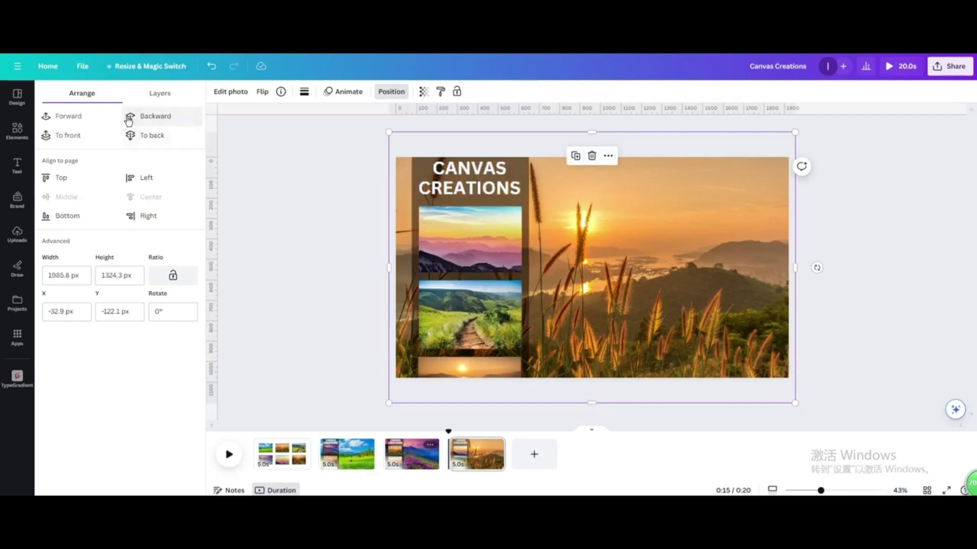
# Duplicate page 4 and, on the copy, enlarge the pink mountain photo to about 1953 px wide so it covers the page.
pyautogui.click(495, 446)
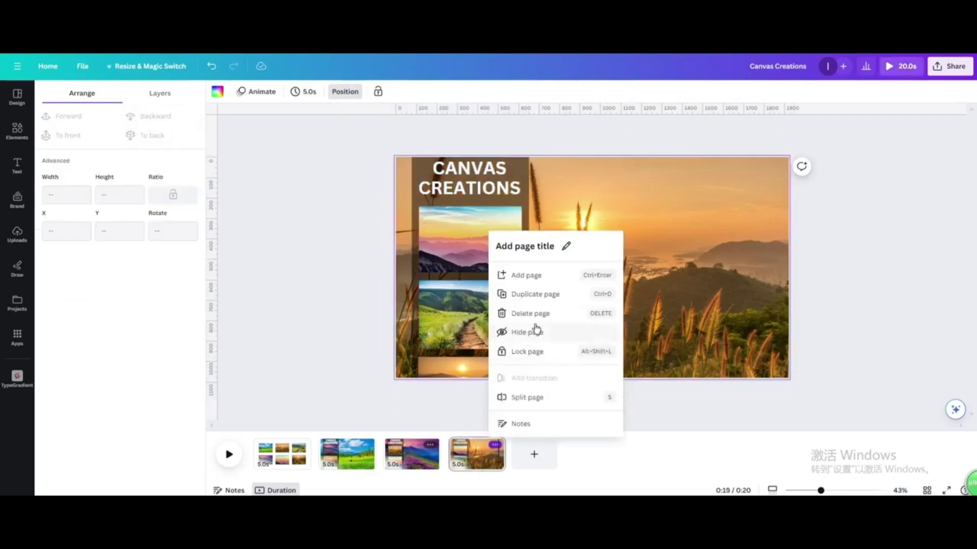
pyautogui.click(532, 295)
pyautogui.click(470, 239)
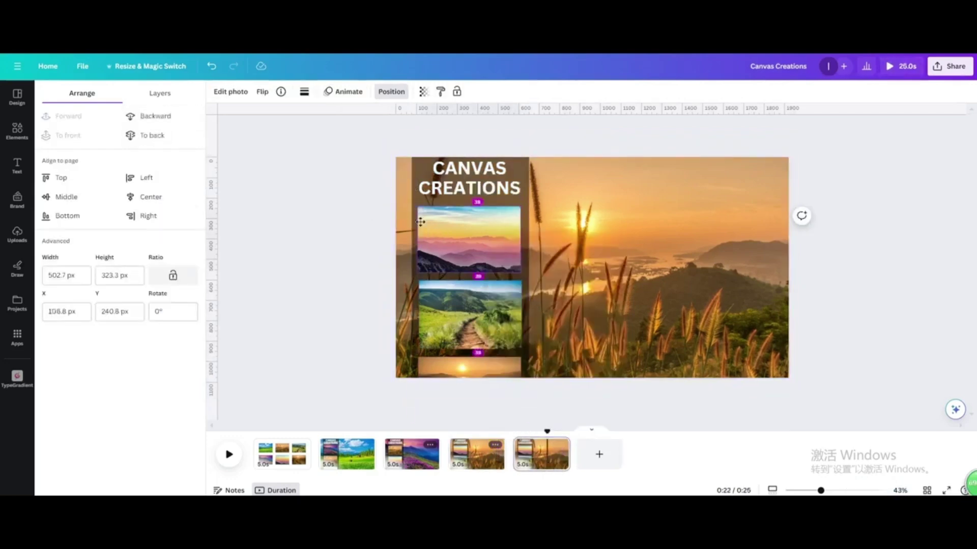
pyautogui.moveTo(470, 240); pyautogui.dragTo(794, 410)
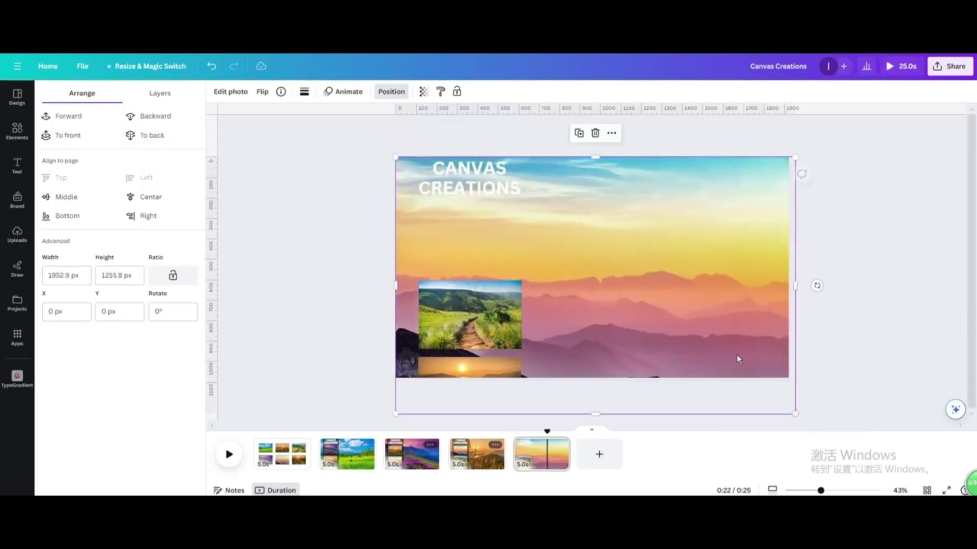
pyautogui.moveTo(718, 345); pyautogui.dragTo(718, 321)
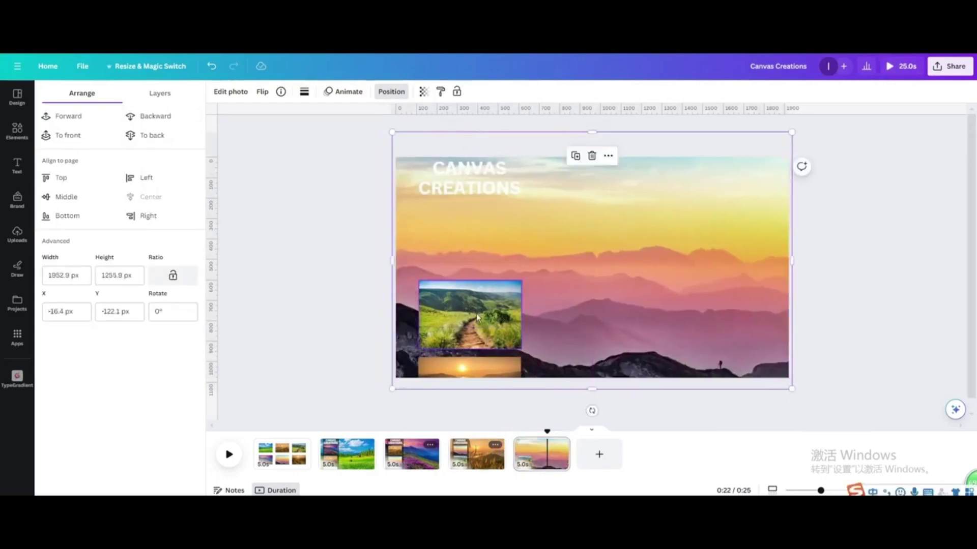
# Move the green path and sunset fence photos up the column, and send the full-page mountain photo behind the dark strip.
pyautogui.moveTo(473, 315); pyautogui.dragTo(473, 242)
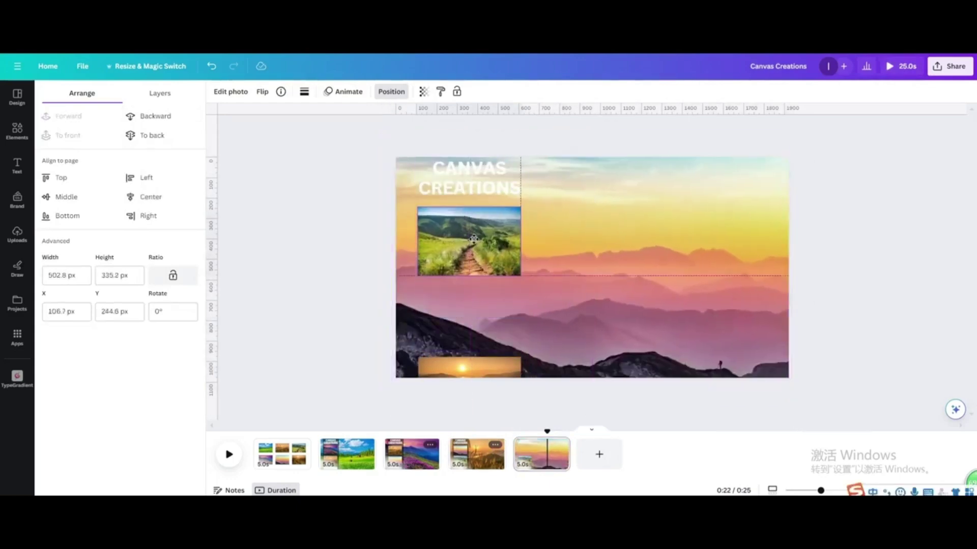
pyautogui.click(698, 255)
pyautogui.click(155, 116)
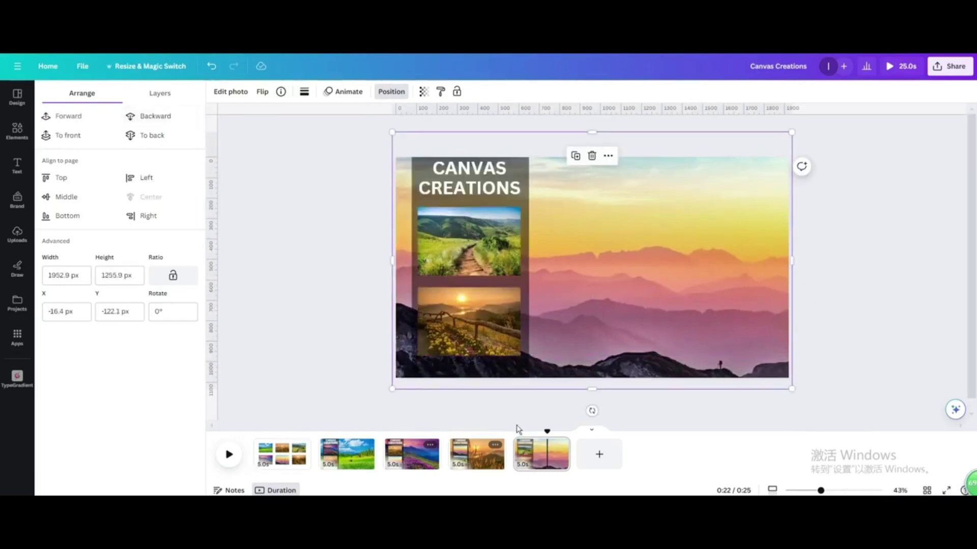
# Duplicate page 5, the one with the pink mountain background.
pyautogui.click(558, 445)
pyautogui.click(584, 292)
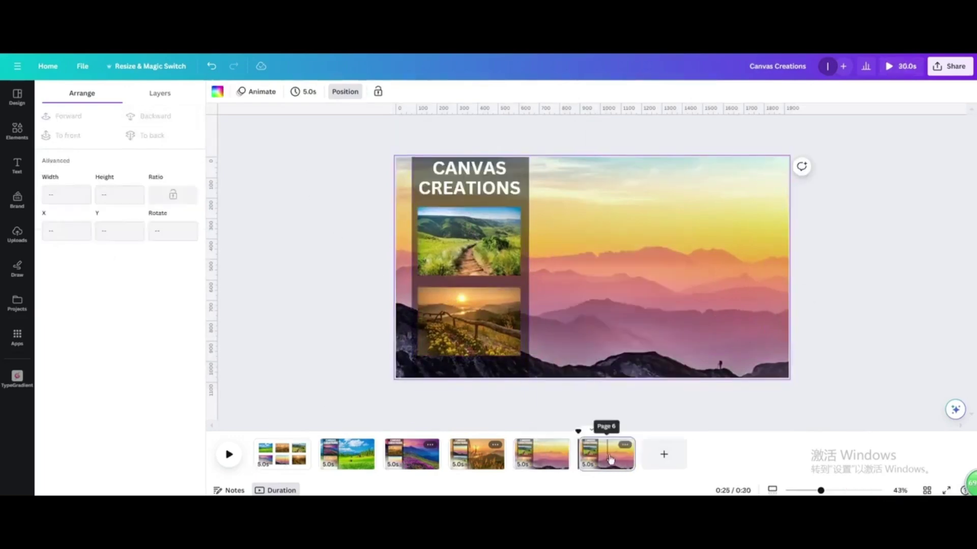
# Enlarge the green path photo to 1920 px wide so it covers page 6, and move the sunset fence photo up the column.
pyautogui.click(508, 269)
pyautogui.moveTo(508, 269); pyautogui.dragTo(789, 418)
pyautogui.moveTo(572, 301); pyautogui.dragTo(572, 285)
pyautogui.moveTo(468, 320); pyautogui.dragTo(462, 246)
pyautogui.click(462, 301)
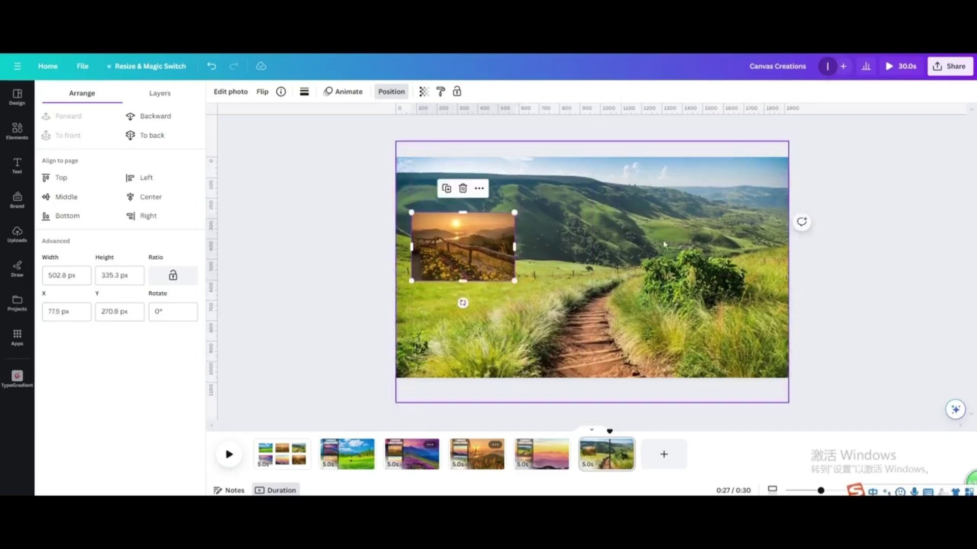
# Send the full-page green path photo behind the heading and dark strip, and settle the sunset fence photo in the column.
pyautogui.click(165, 120)
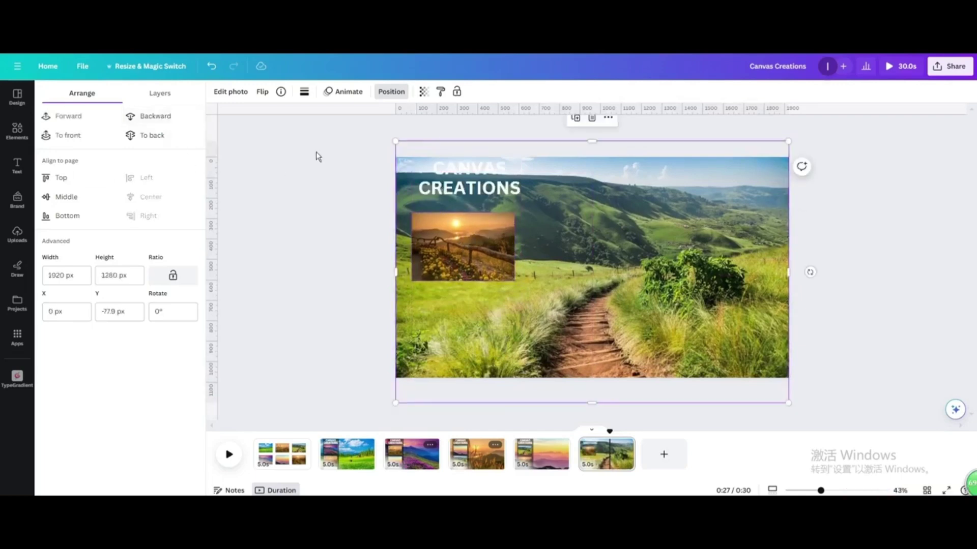
pyautogui.click(163, 116)
pyautogui.moveTo(444, 224); pyautogui.dragTo(446, 227)
# Move the six-photo grid page from the start to the end of the timeline, and return the playhead to the beginning.
pyautogui.click(277, 458)
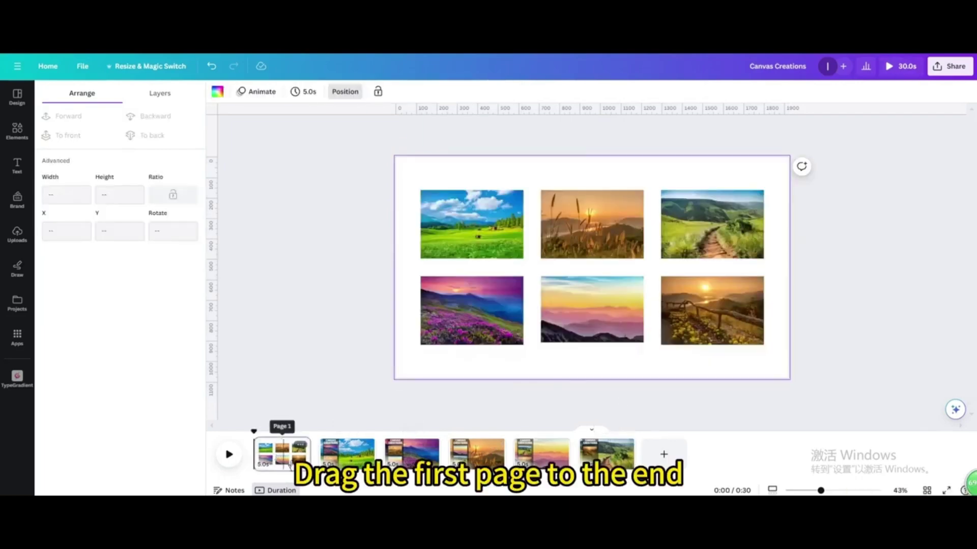
pyautogui.moveTo(275, 460); pyautogui.dragTo(635, 467)
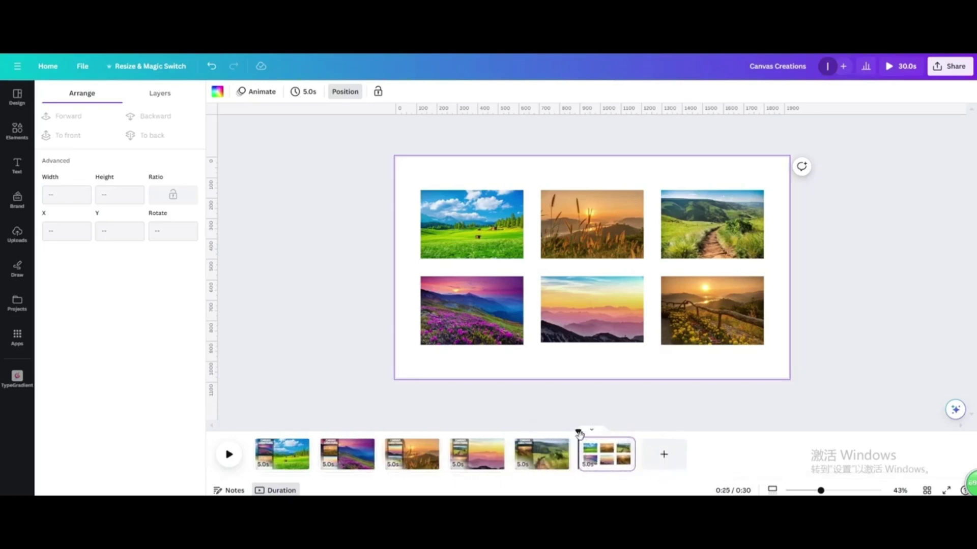
pyautogui.moveTo(579, 433); pyautogui.dragTo(254, 433)
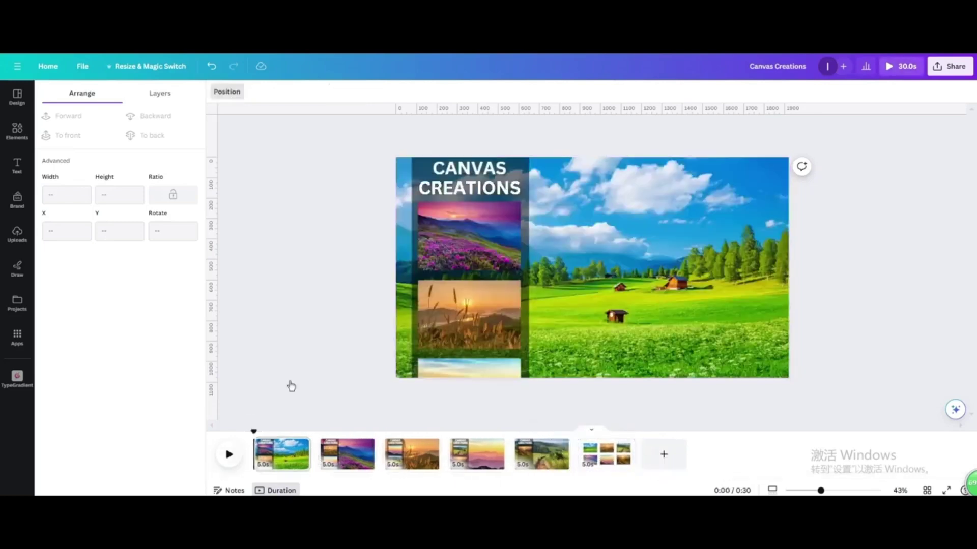
# Set the first page's timing to 3.0 seconds and apply it to all six pages.
pyautogui.click(272, 450)
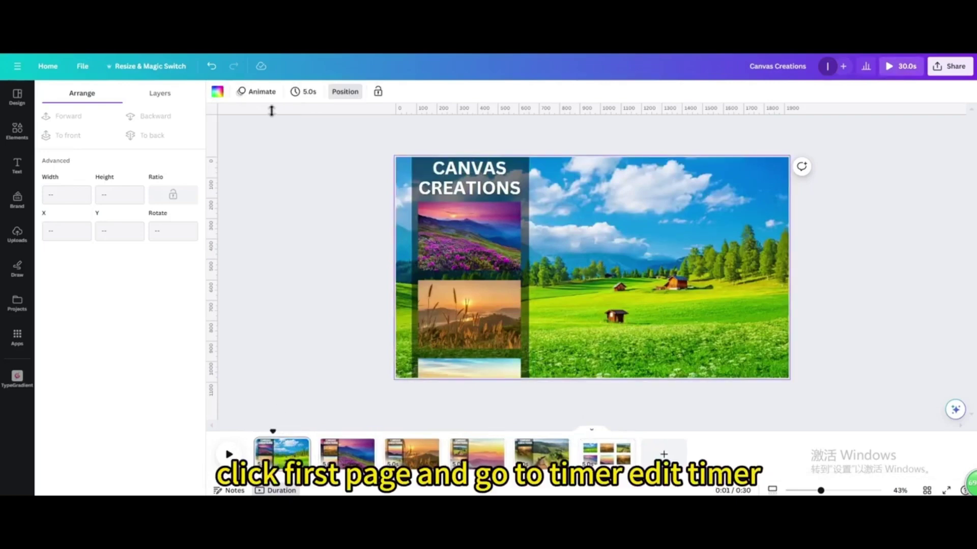
pyautogui.click(306, 94)
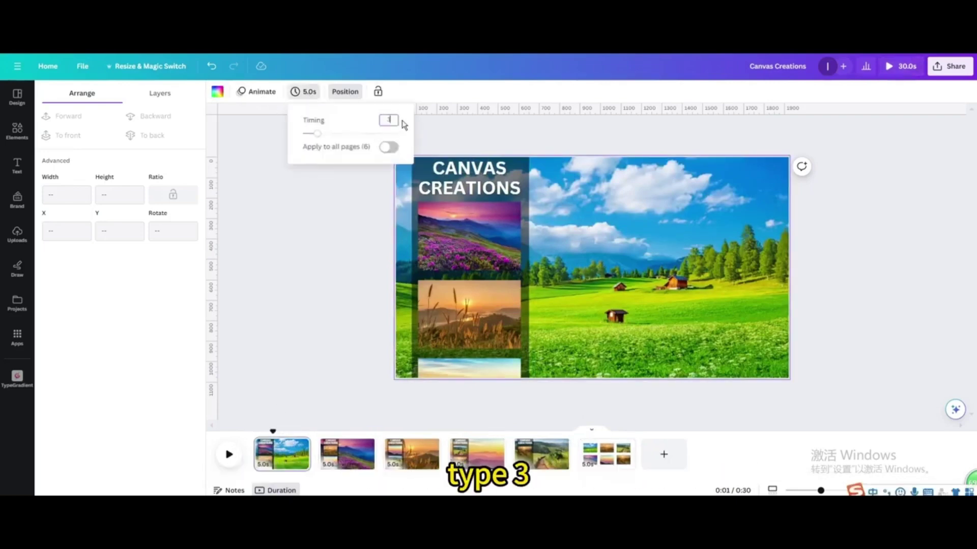
pyautogui.write('3')
pyautogui.press('Return')
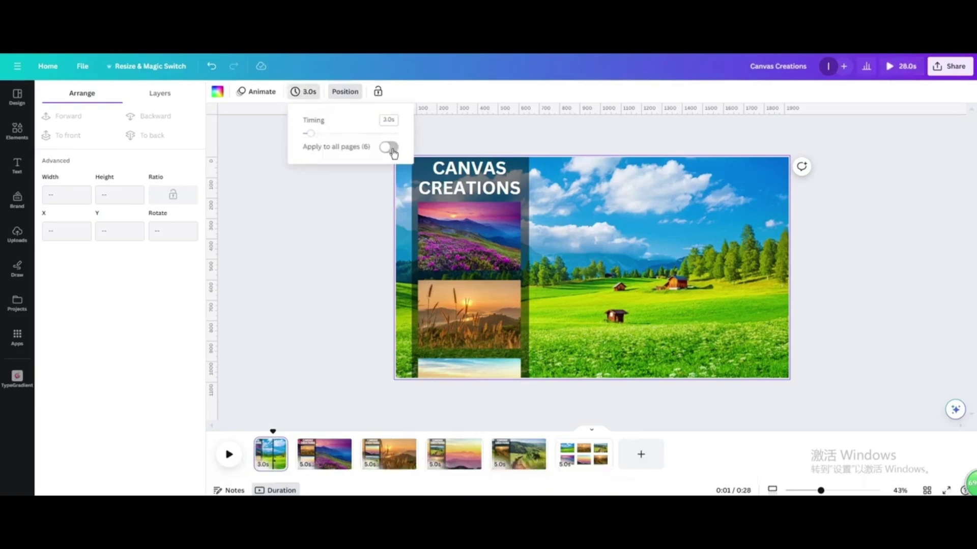
pyautogui.click(390, 147)
# Add a Match & Move transition lasting 1 second after the first page and apply it between all pages.
pyautogui.click(291, 470)
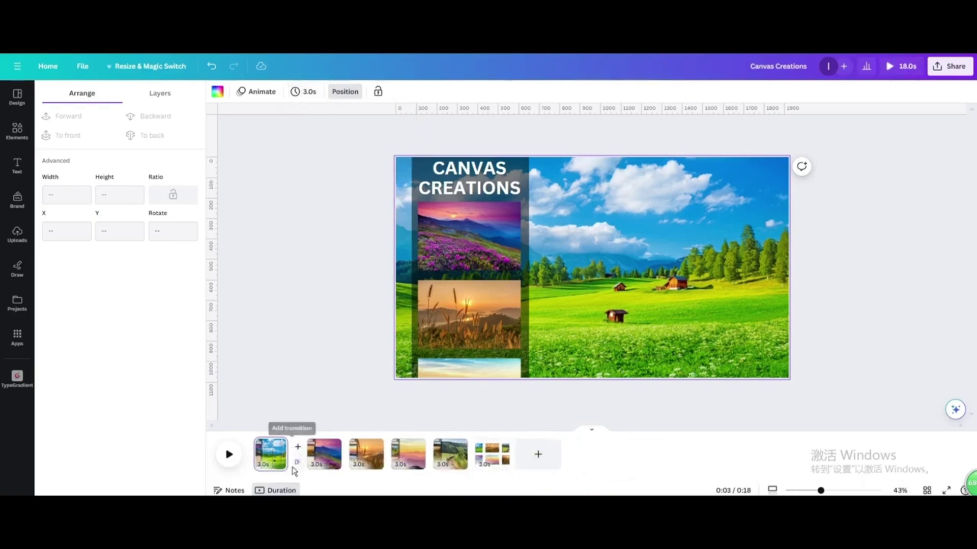
pyautogui.click(297, 463)
pyautogui.click(65, 259)
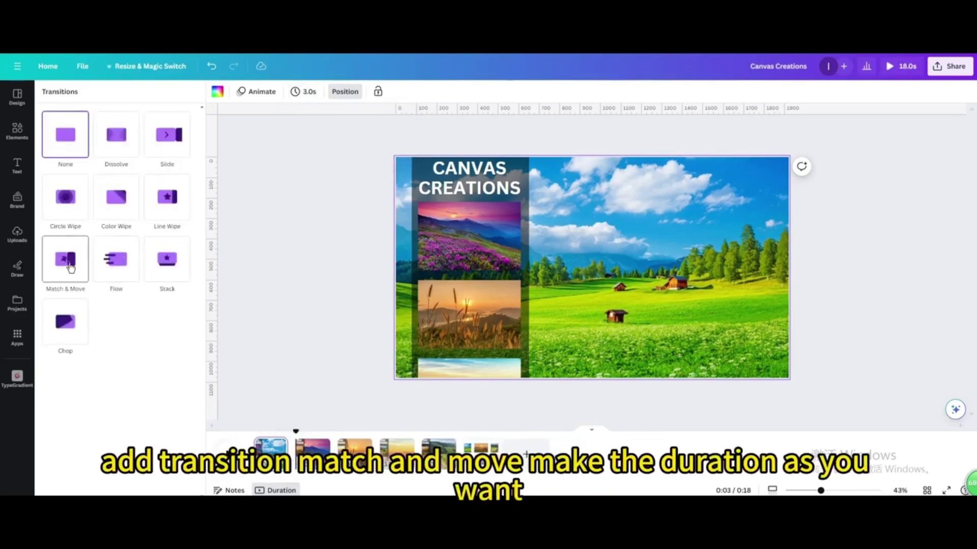
pyautogui.doubleClick(181, 317)
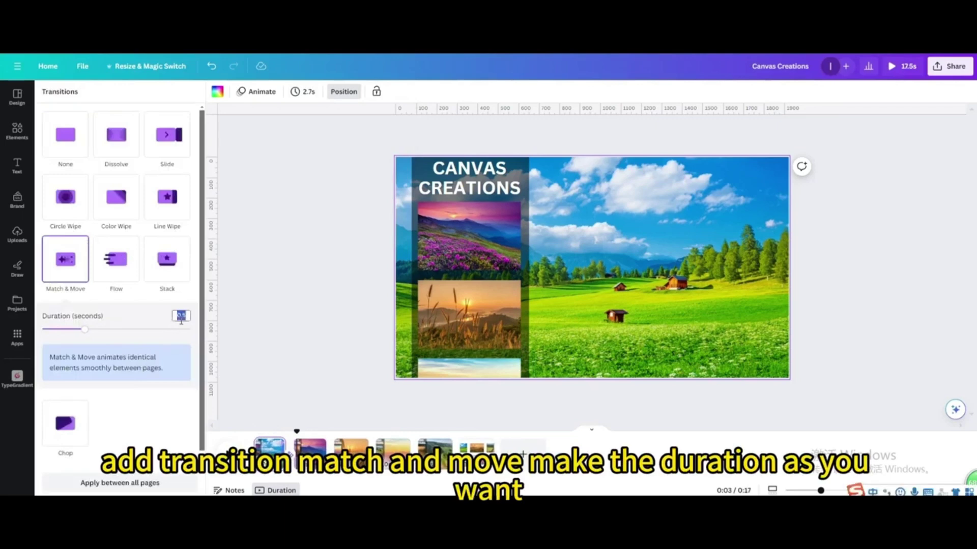
pyautogui.write('1')
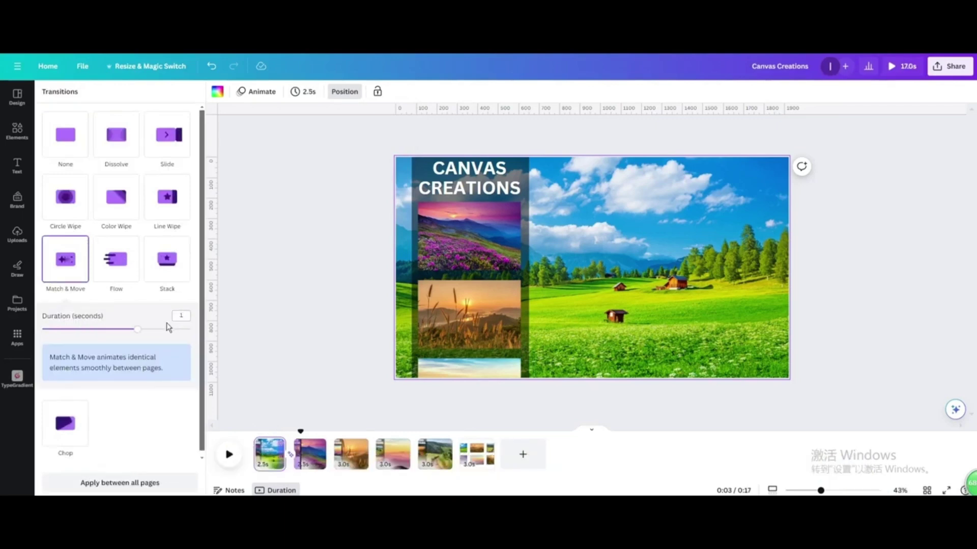
pyautogui.click(118, 483)
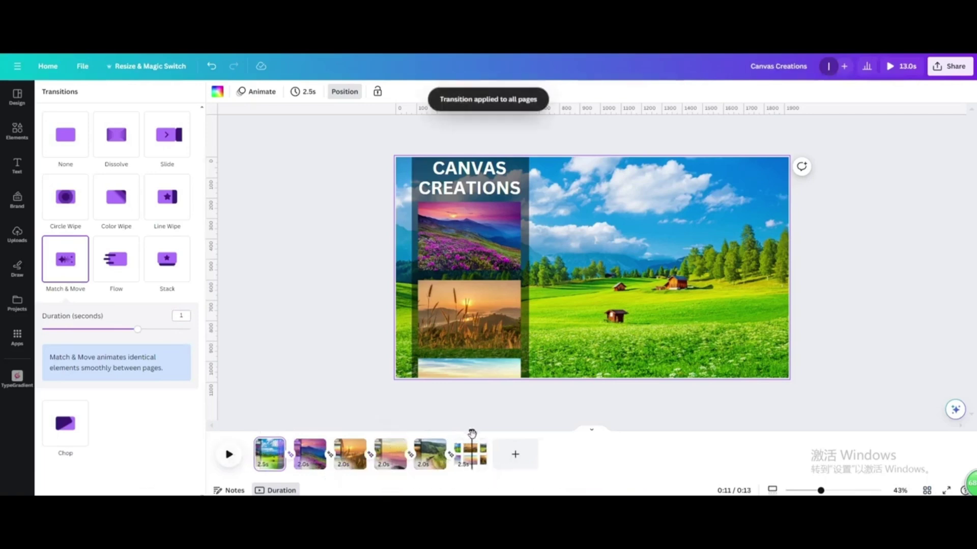
# Play the video from the beginning to preview the page transitions.
pyautogui.moveTo(473, 434); pyautogui.dragTo(258, 439)
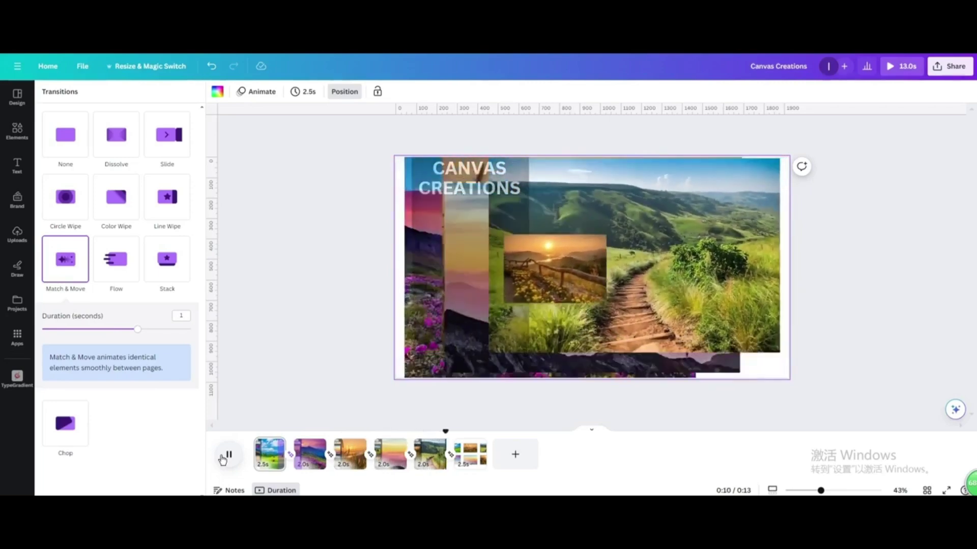
pyautogui.click(222, 460)
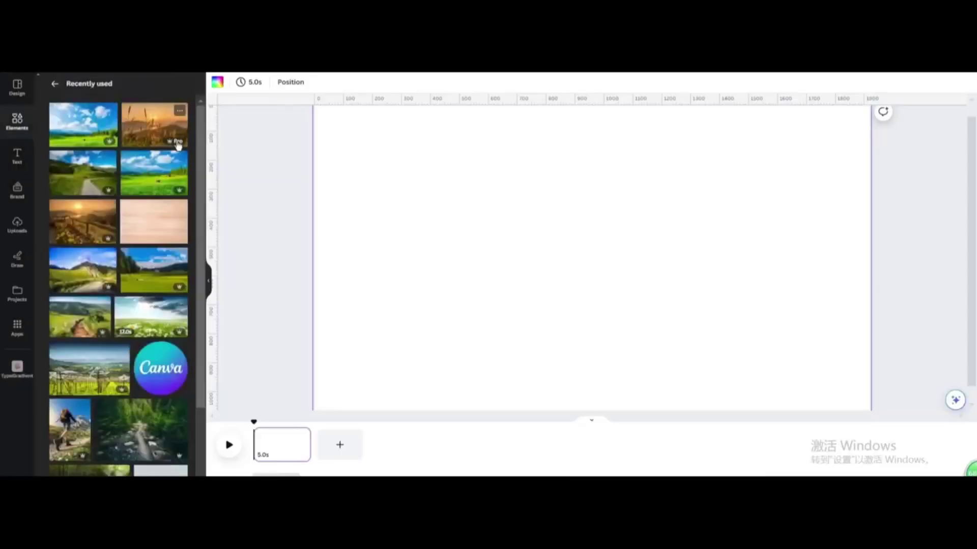
# Add the light wood-grain photo from the recently used elements to the blank page and set it as the background.
pyautogui.click(166, 223)
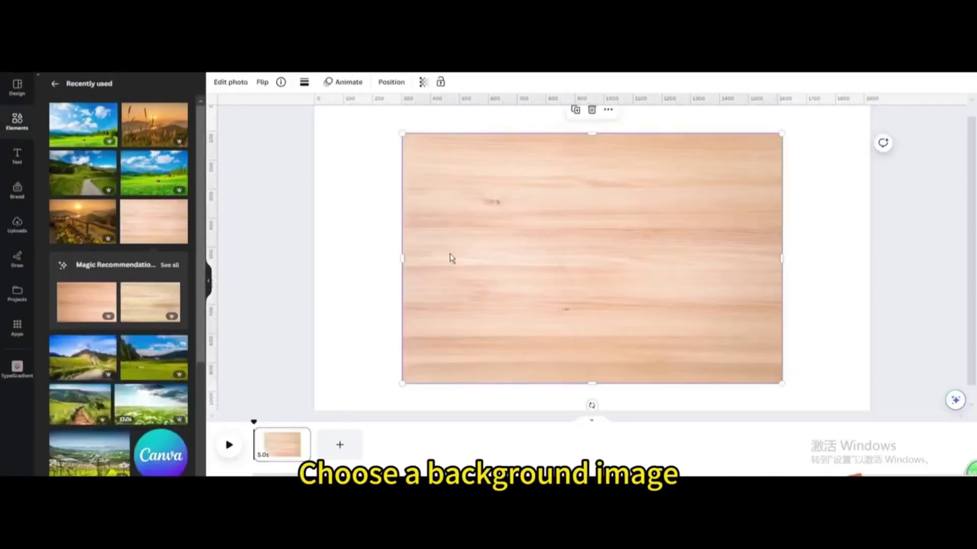
pyautogui.rightClick(510, 230)
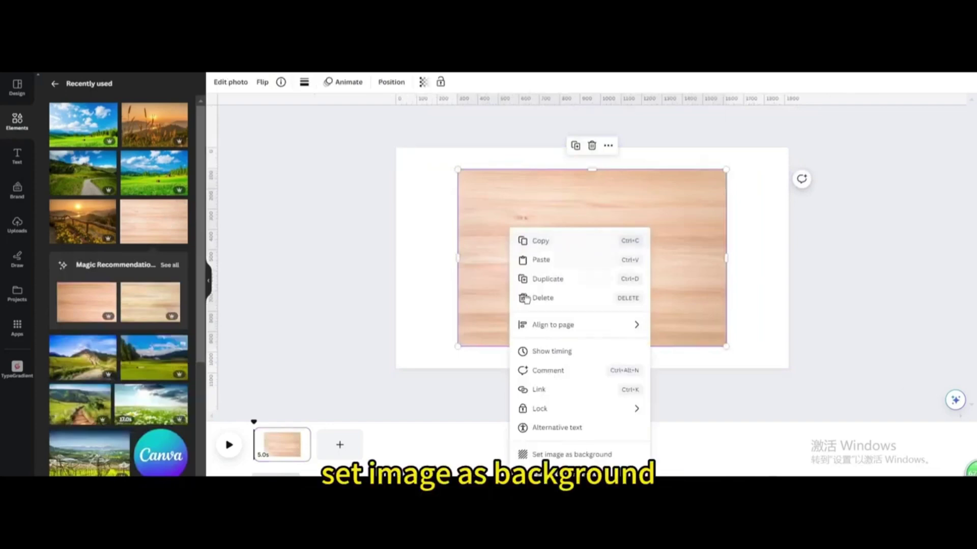
pyautogui.click(570, 455)
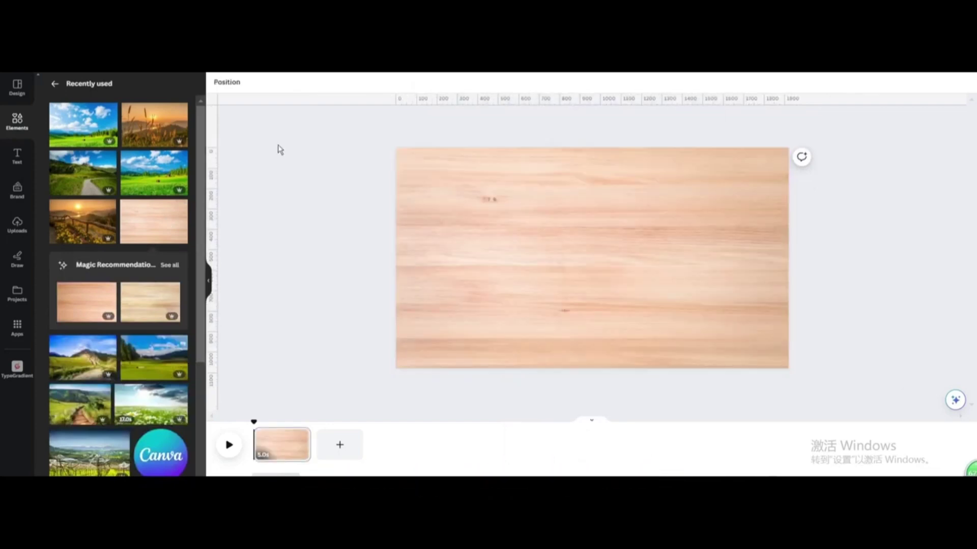
# Switch from the new photo editor to the old editor while the wood background is selected.
pyautogui.click(402, 158)
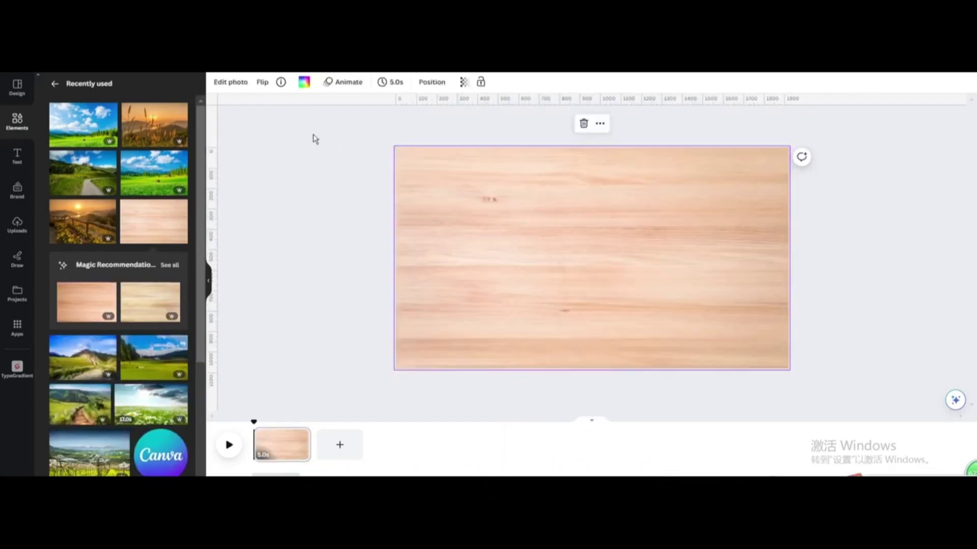
pyautogui.click(228, 84)
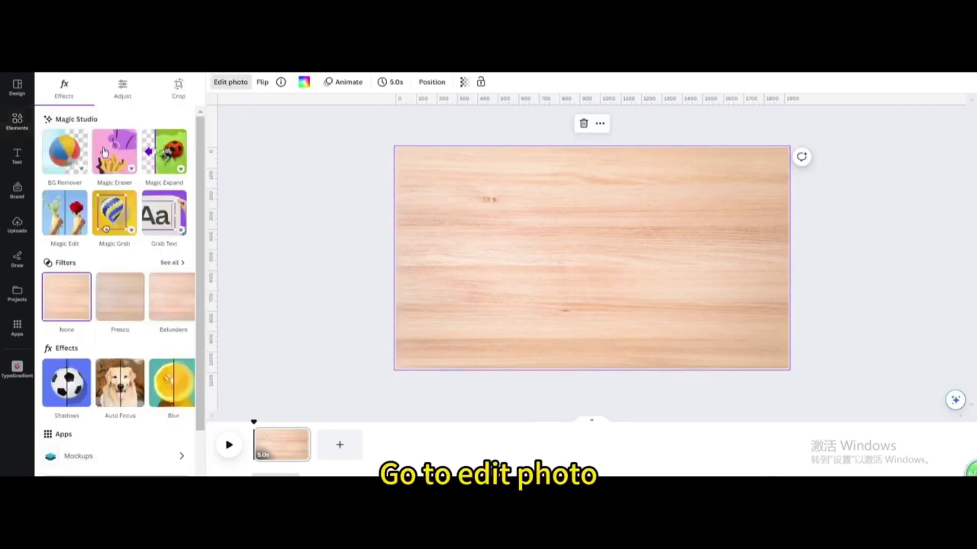
pyautogui.click(107, 91)
pyautogui.click(65, 89)
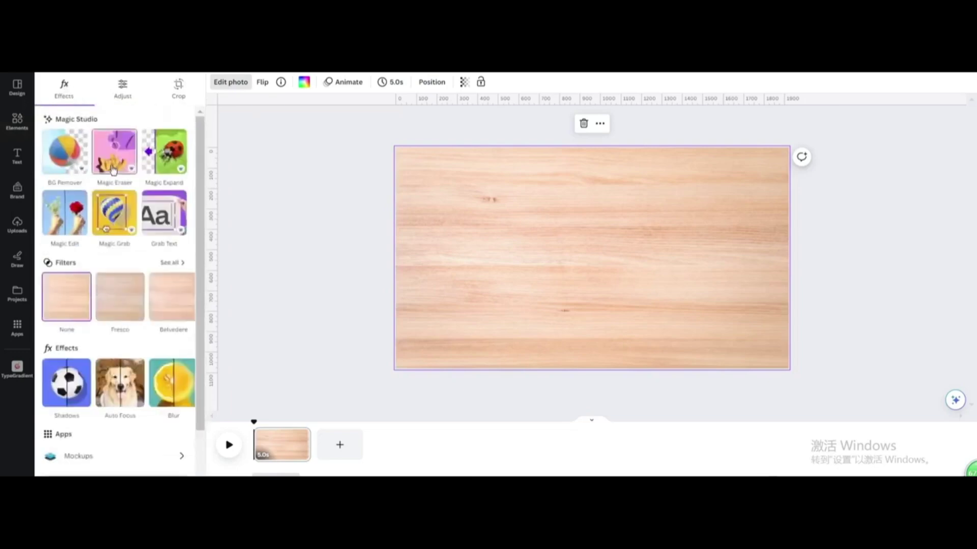
pyautogui.scroll(-2, 116, 352)
pyautogui.click(95, 471)
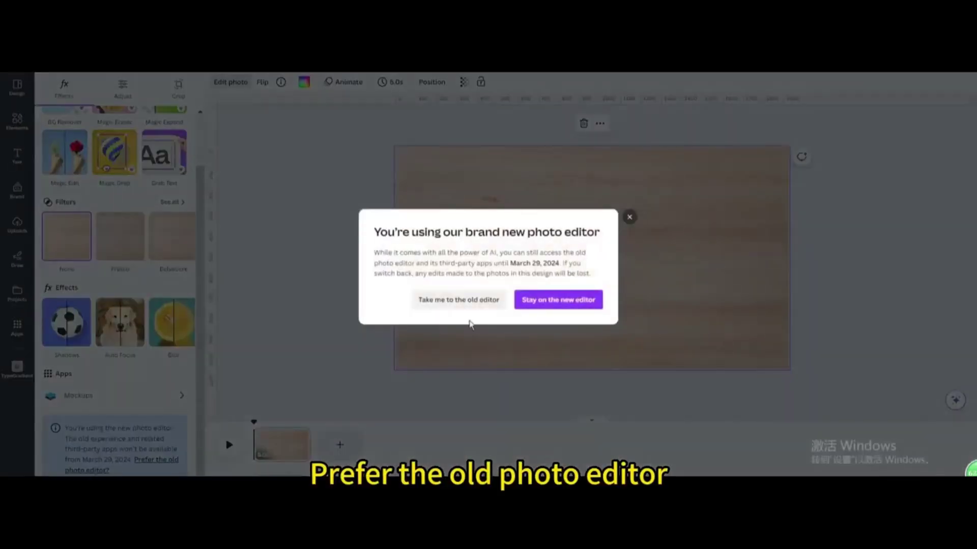
pyautogui.click(465, 303)
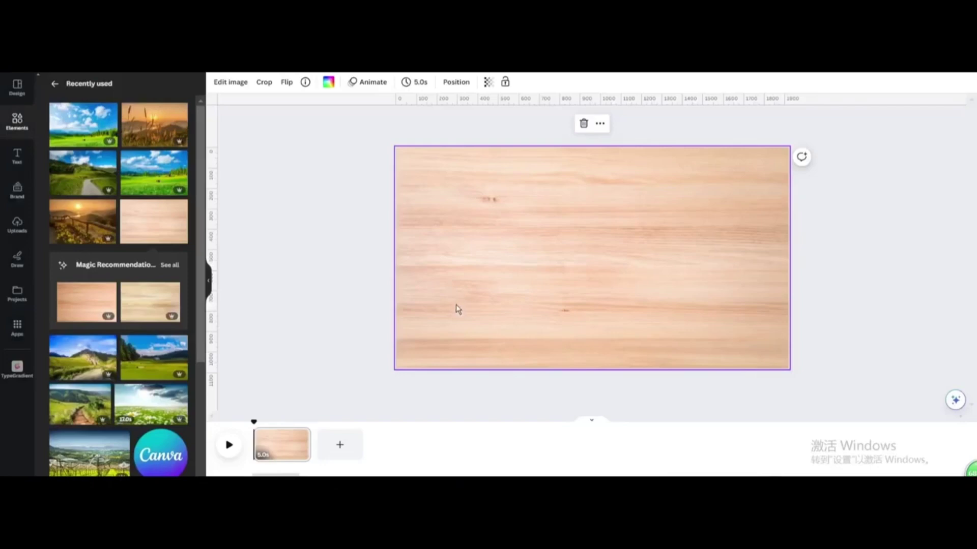
# Set the wood background's saturation to the maximum of 100 in the full image adjustments.
pyautogui.click(230, 82)
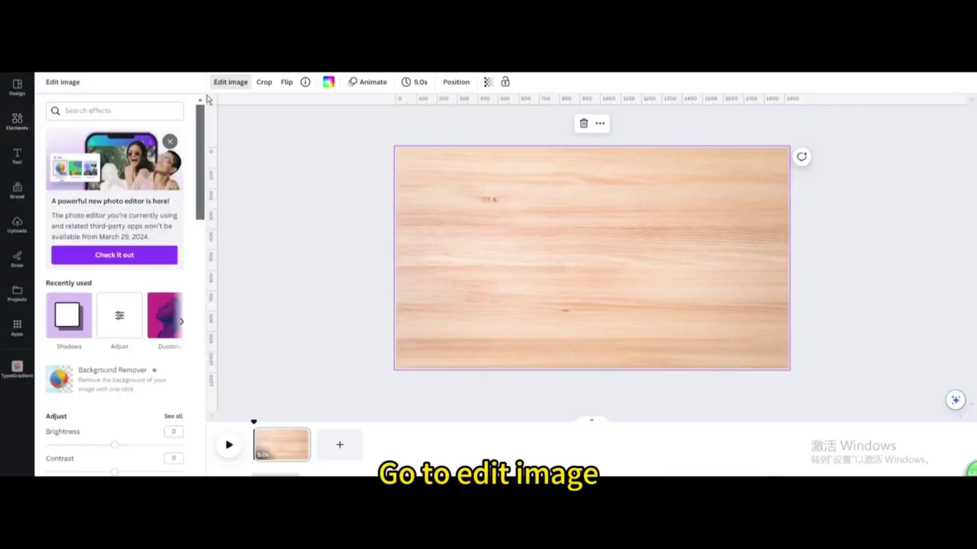
pyautogui.scroll(-3, 104, 254)
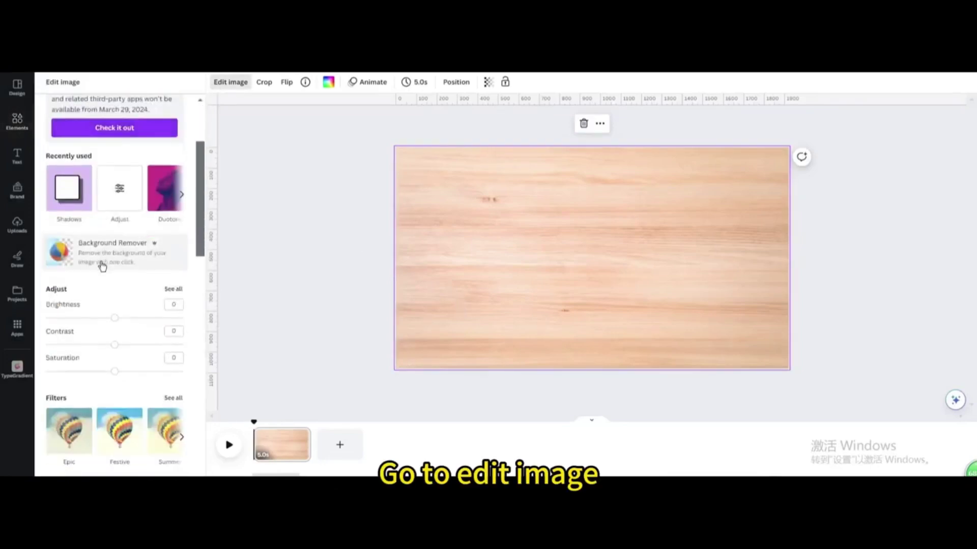
pyautogui.click(172, 288)
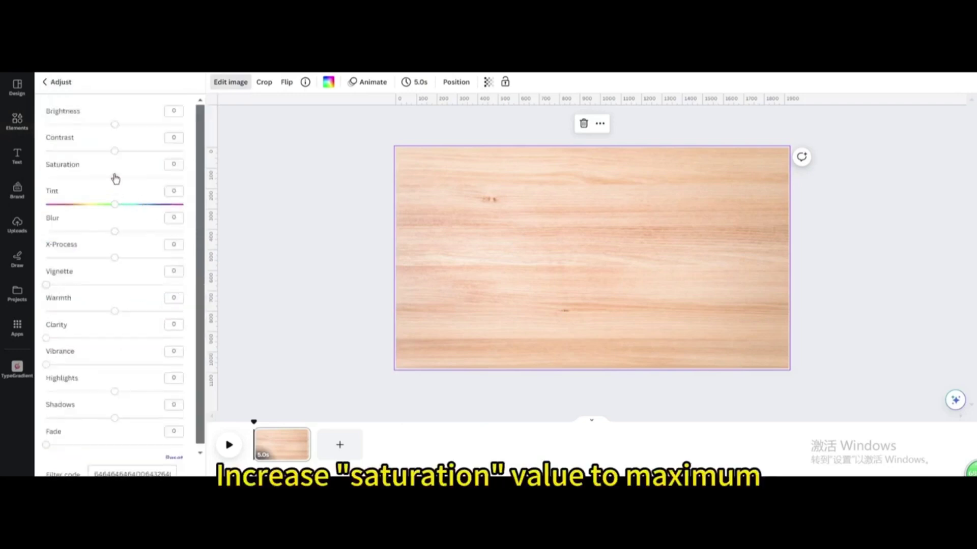
pyautogui.moveTo(115, 178); pyautogui.dragTo(183, 178)
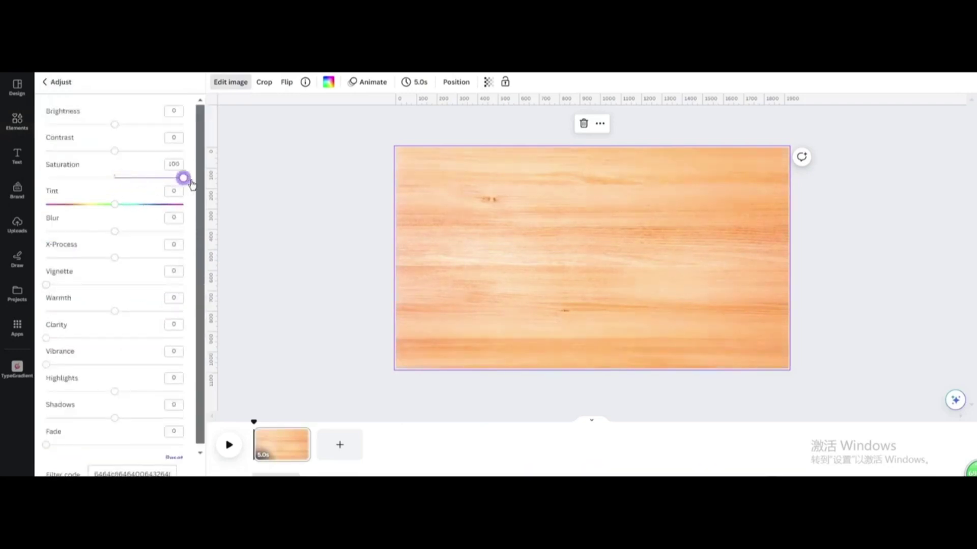
# Set the wood background's contrast to 15 and brightness to -19, and raise its vignette strongly to darken the edges.
pyautogui.click(115, 151)
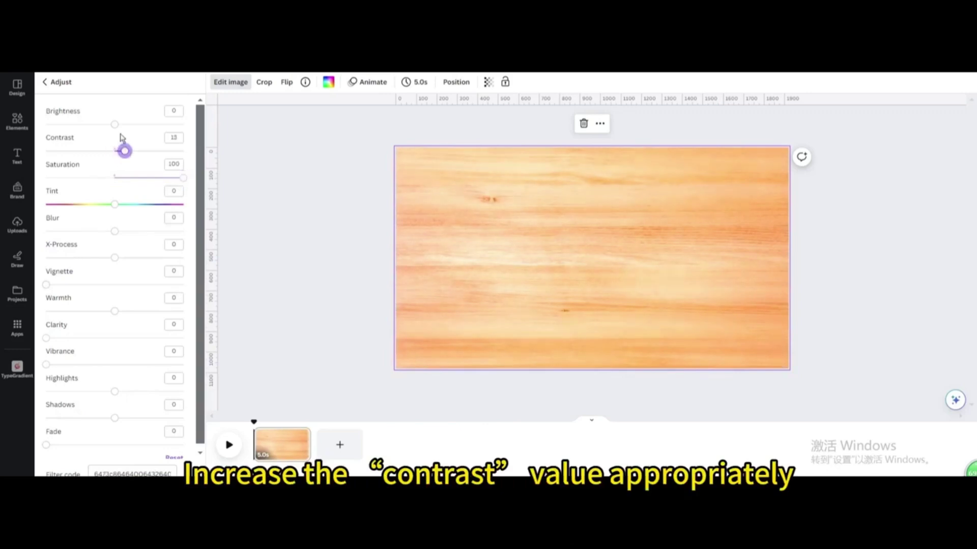
pyautogui.moveTo(114, 125); pyautogui.dragTo(101, 124)
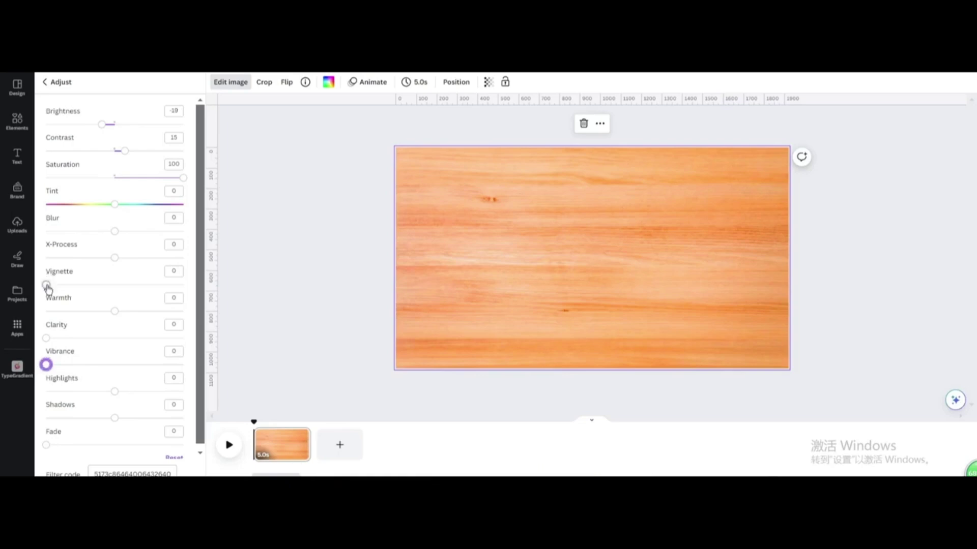
pyautogui.moveTo(46, 284); pyautogui.dragTo(157, 305)
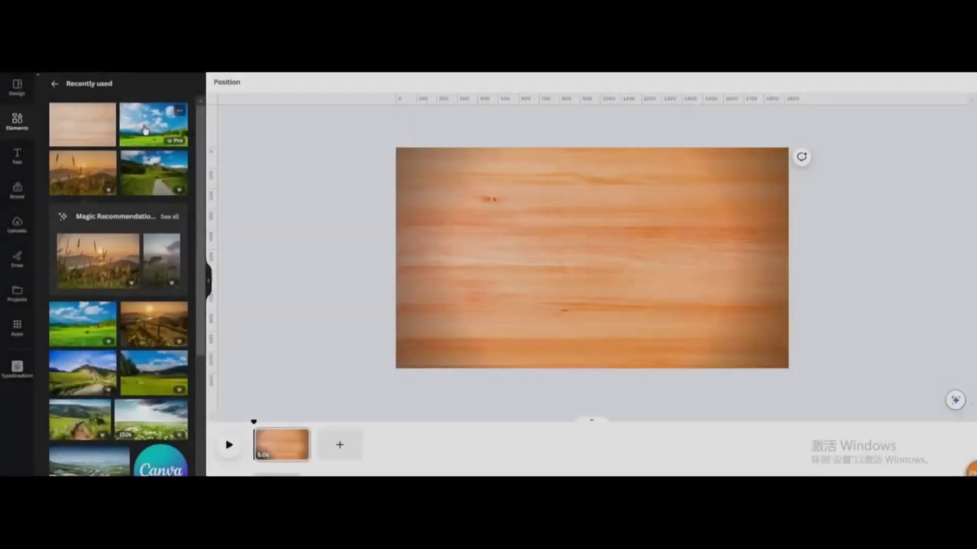
# Add the blue-sky meadow, leafy tree, green meadow, sunset reeds and sunset fence photos on top of the wood background.
pyautogui.click(145, 129)
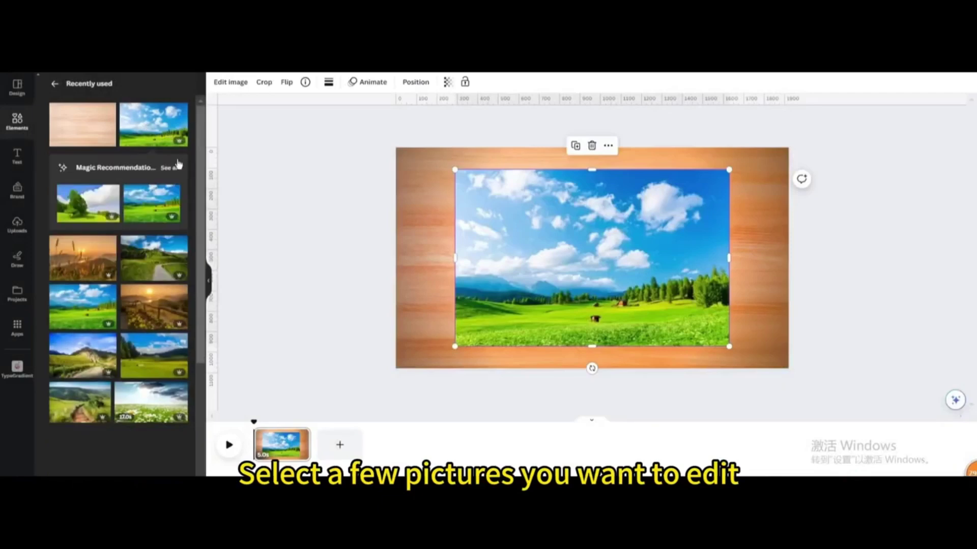
pyautogui.click(85, 210)
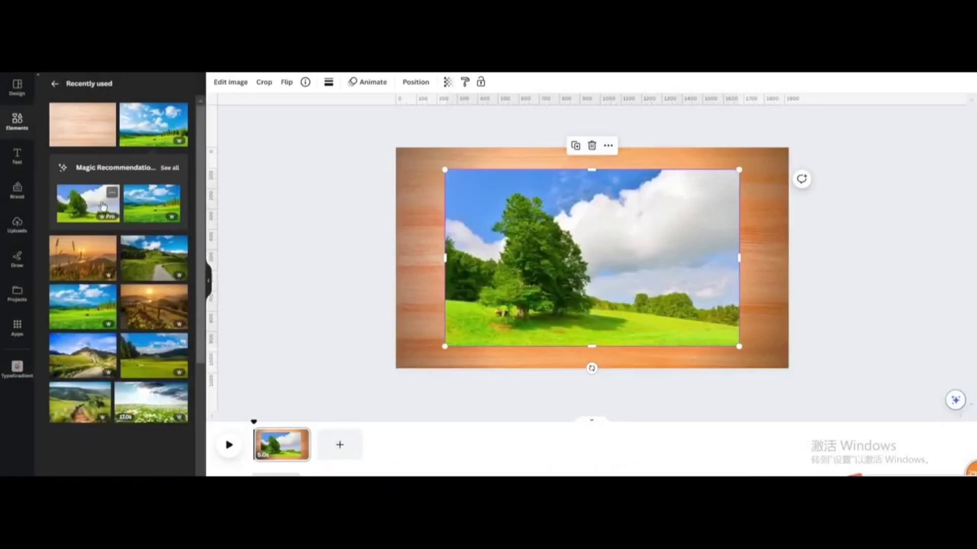
pyautogui.click(164, 204)
pyautogui.click(94, 256)
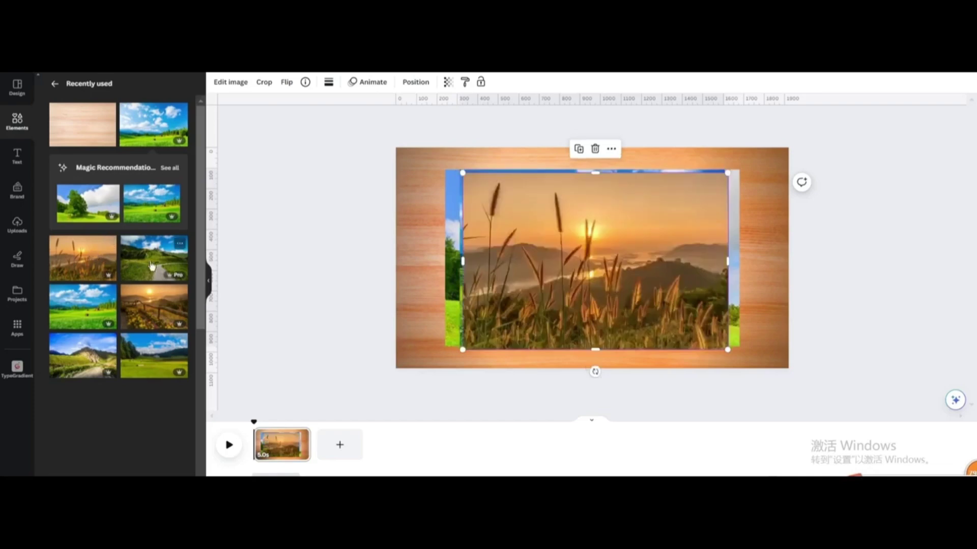
pyautogui.click(148, 323)
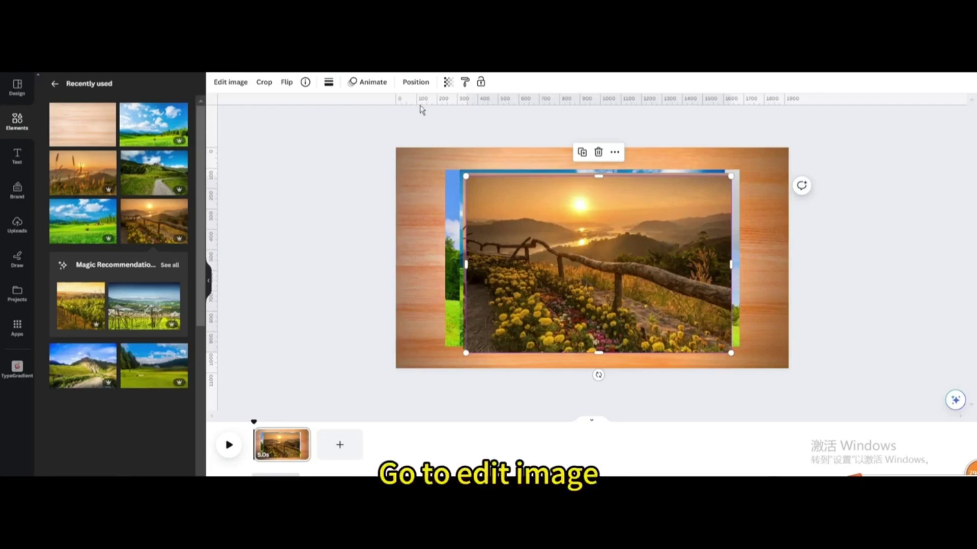
# Add a Glow shadow to the sunset fence photo with size 39, transparency 100 and blur 0.
pyautogui.click(229, 87)
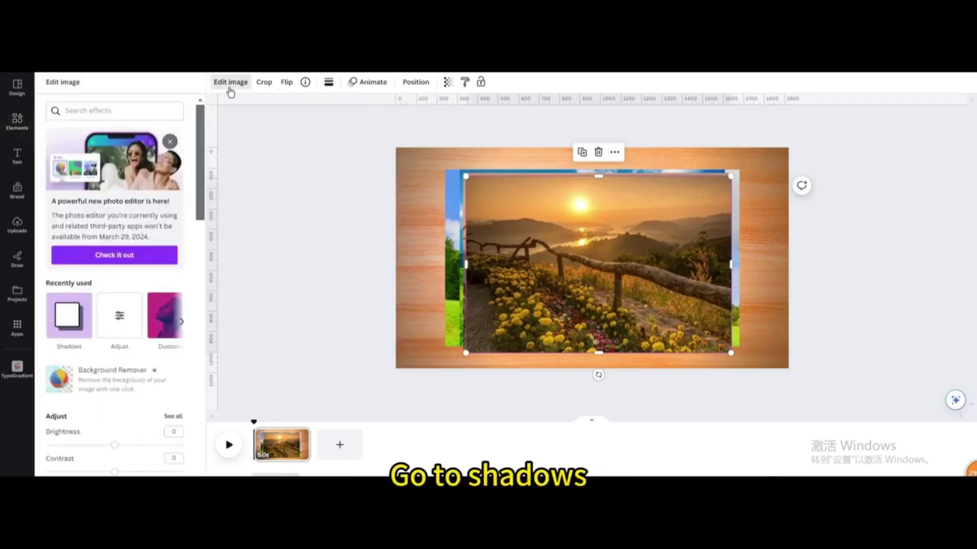
pyautogui.click(61, 320)
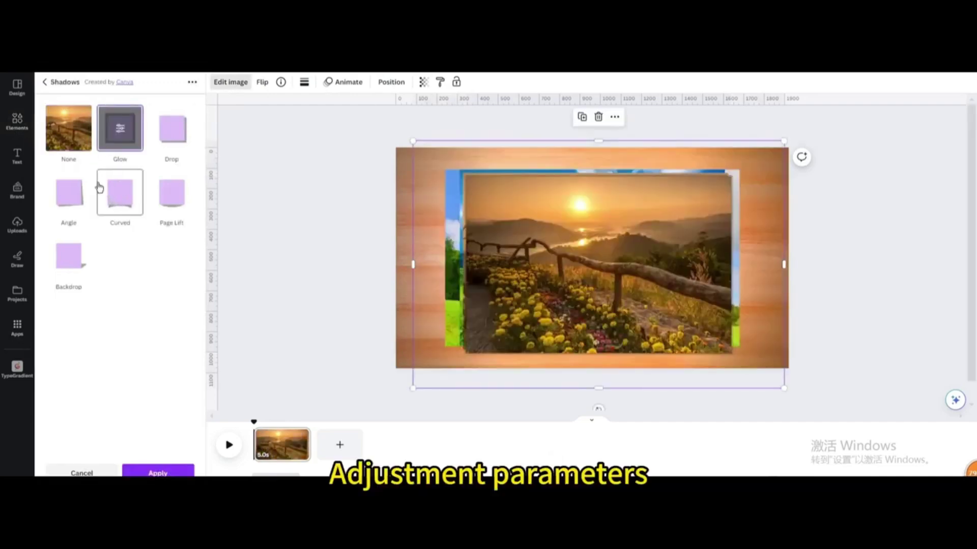
pyautogui.click(116, 135)
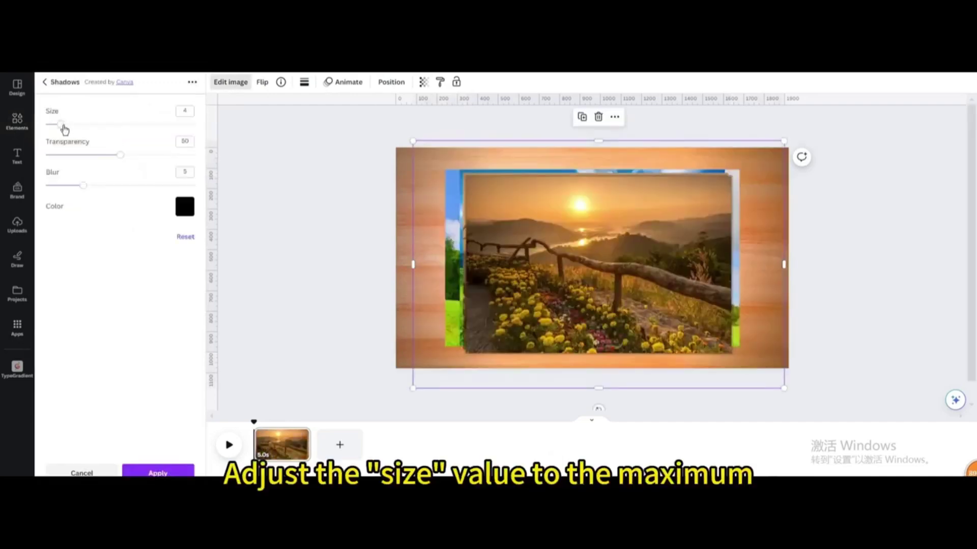
pyautogui.moveTo(60, 124); pyautogui.dragTo(191, 124)
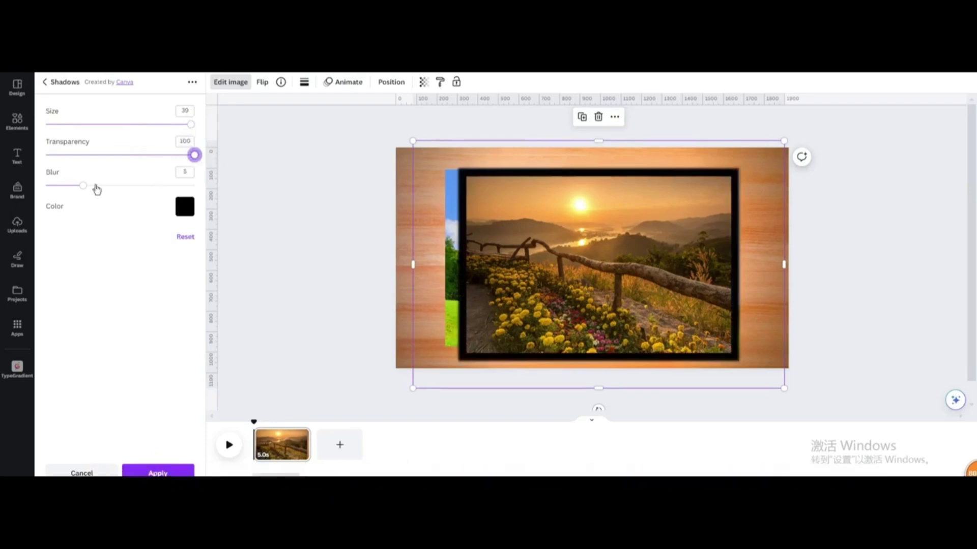
pyautogui.moveTo(87, 187); pyautogui.dragTo(2, 191)
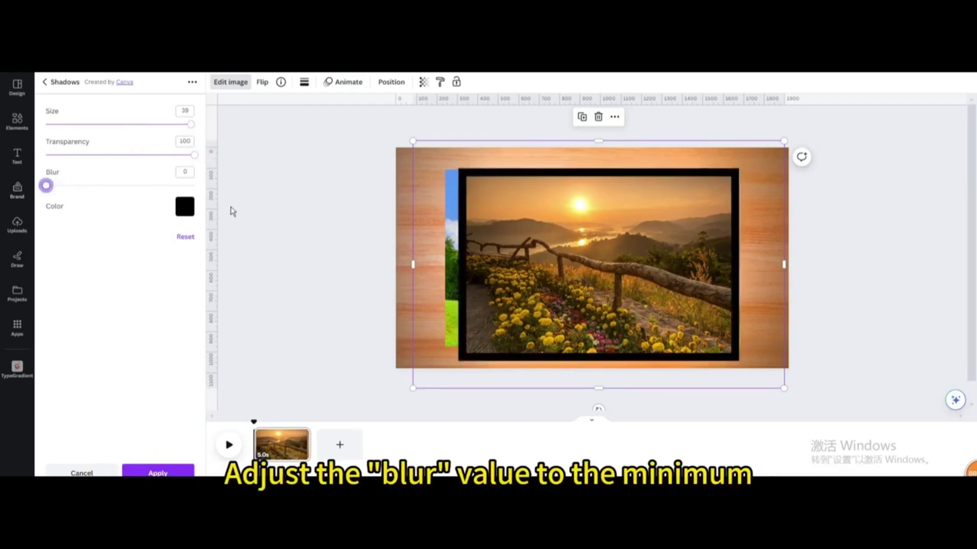
# Set the fence photo's glow color to white and move the photo to the page's lower-left corner.
pyautogui.click(184, 208)
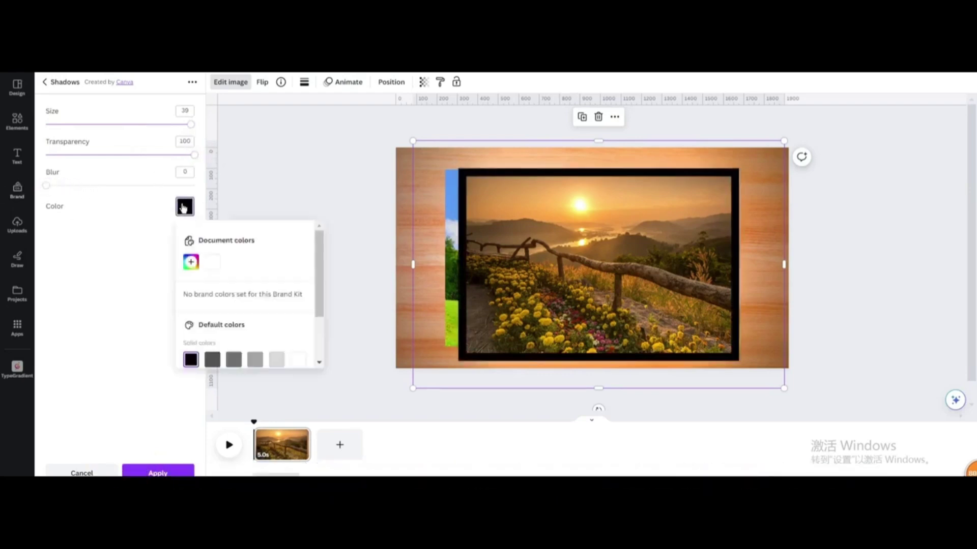
pyautogui.click(213, 263)
pyautogui.moveTo(595, 231); pyautogui.dragTo(490, 279)
pyautogui.moveTo(601, 243); pyautogui.dragTo(553, 306)
# Add a Glow shadow to the sunset reeds photo with size 40, transparency 100 and blur 0.
pyautogui.click(680, 230)
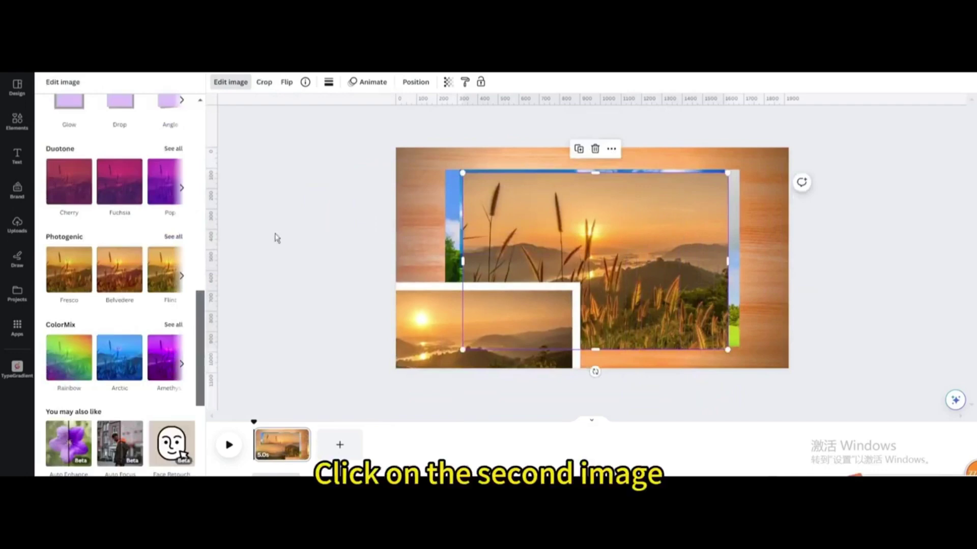
pyautogui.scroll(2, 102, 140)
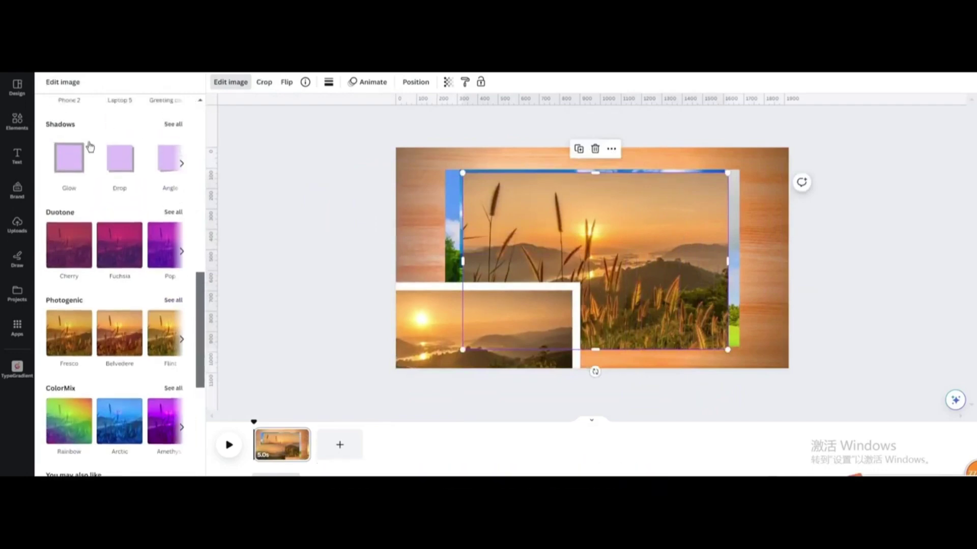
pyautogui.click(73, 162)
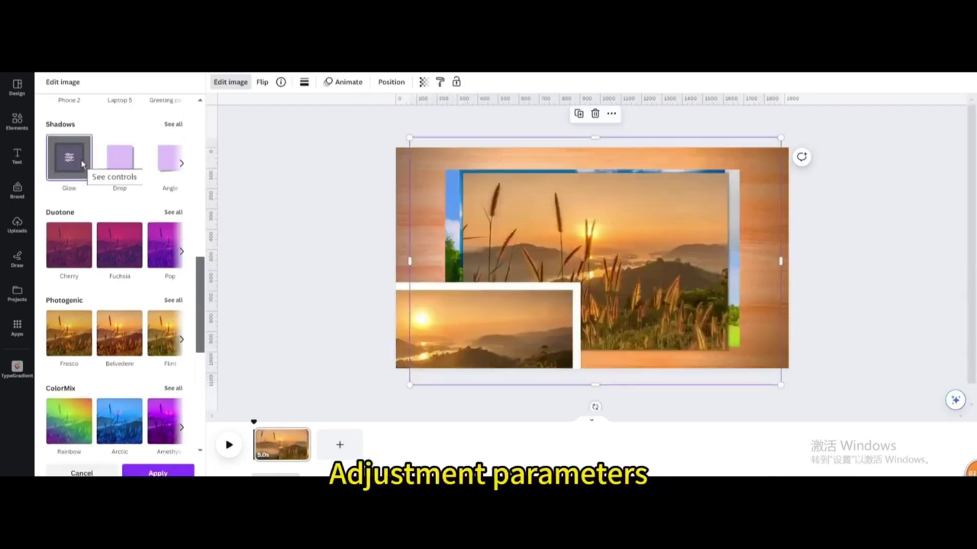
pyautogui.click(69, 158)
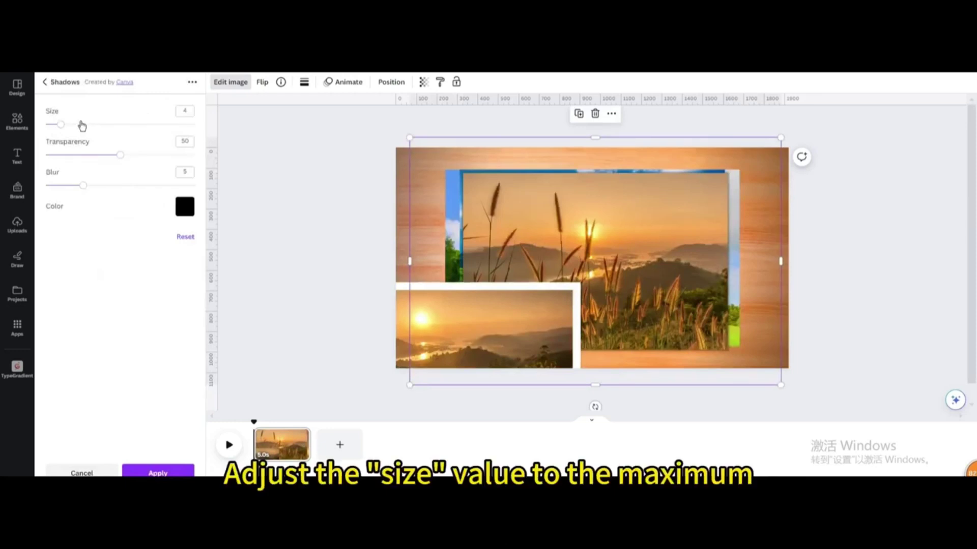
pyautogui.moveTo(171, 128); pyautogui.dragTo(201, 130)
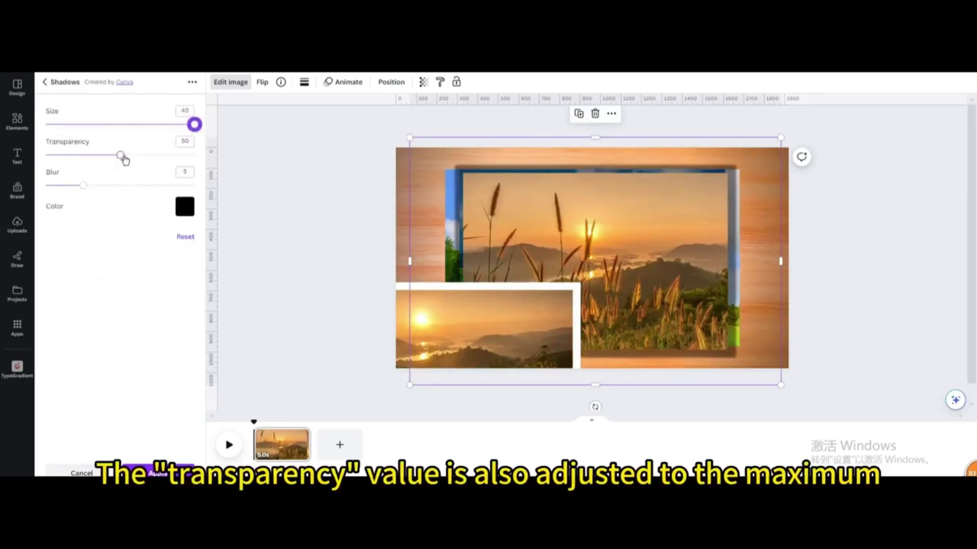
pyautogui.moveTo(177, 159); pyautogui.dragTo(208, 167)
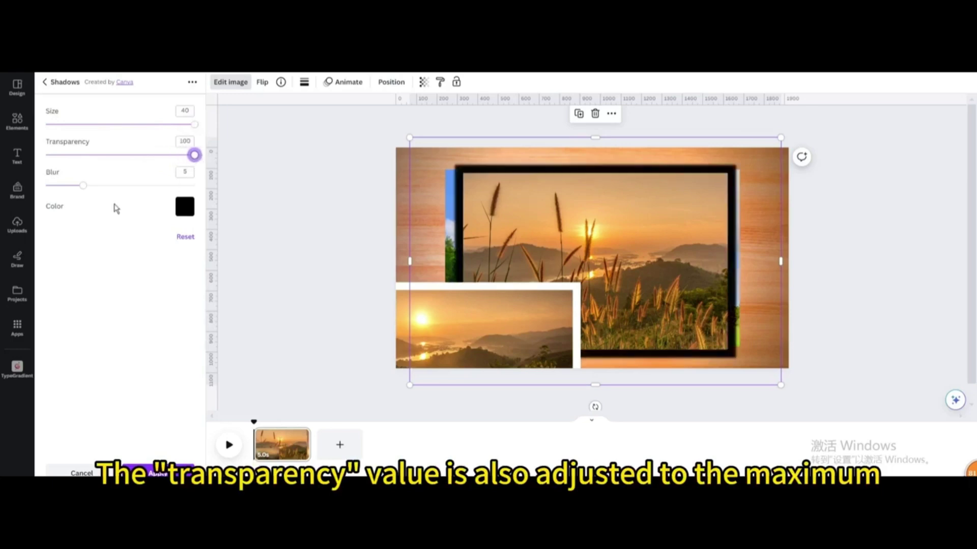
pyautogui.click(83, 186)
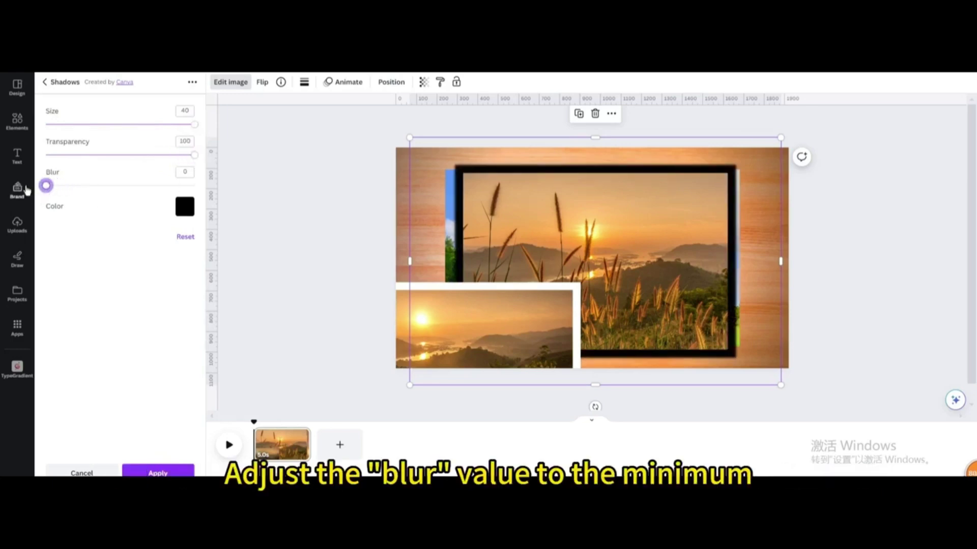
# Set the sunset reeds photo's glow color to white and move the photo behind the lower-left fence photo.
pyautogui.click(188, 208)
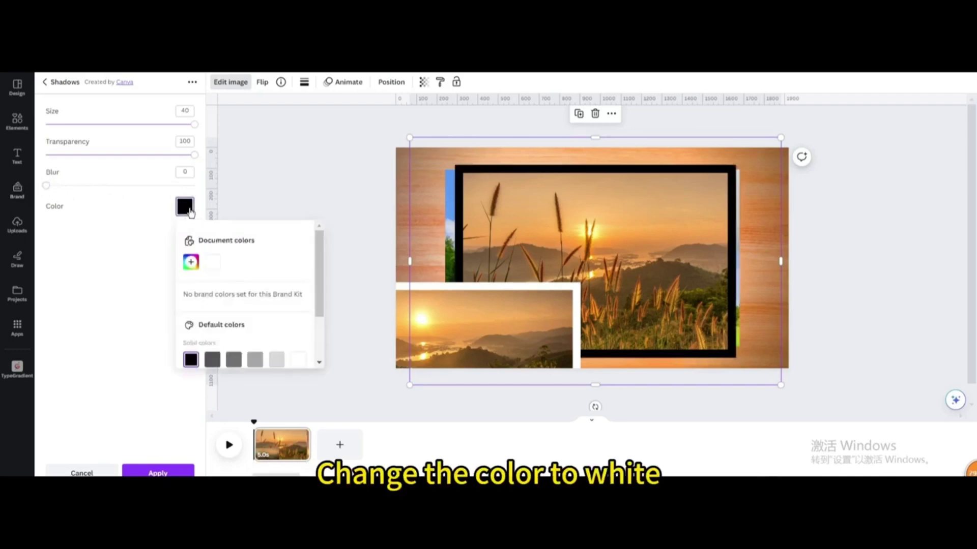
pyautogui.click(212, 263)
pyautogui.moveTo(626, 190); pyautogui.dragTo(573, 287)
# Give the green meadow photo a white Glow shadow with size 40, transparency 100 and blur 0, and move it to the lower-left stack.
pyautogui.click(230, 82)
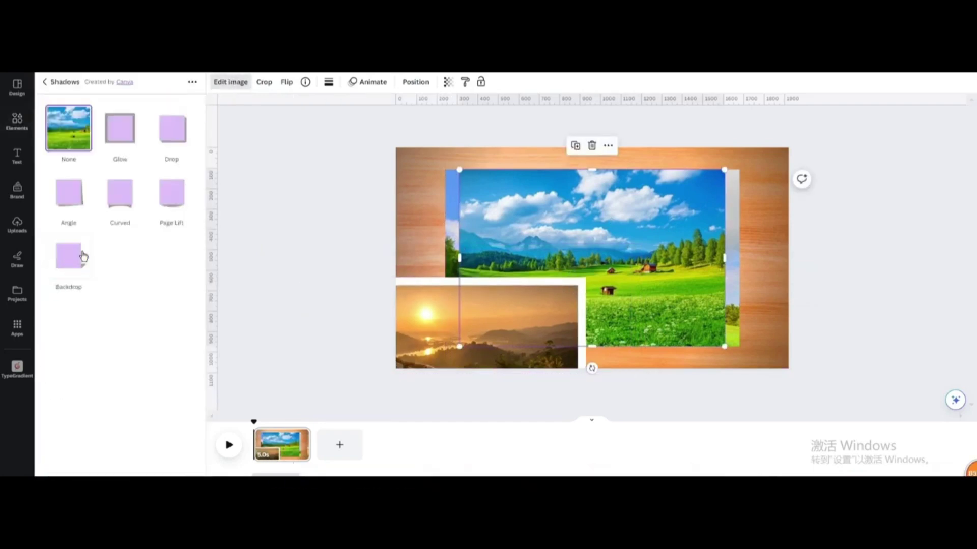
pyautogui.click(116, 133)
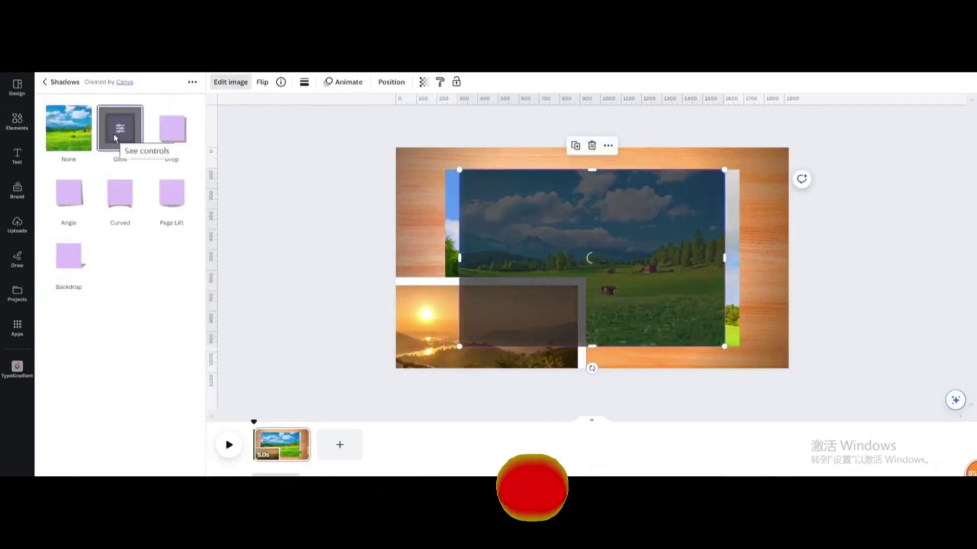
pyautogui.click(116, 133)
pyautogui.moveTo(120, 154); pyautogui.dragTo(194, 155)
pyautogui.moveTo(83, 185); pyautogui.dragTo(46, 185)
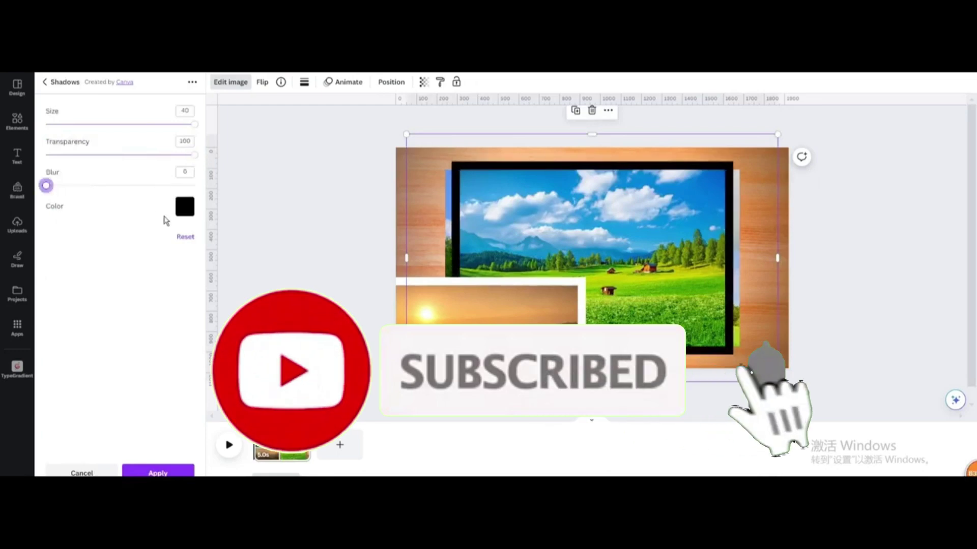
pyautogui.click(185, 206)
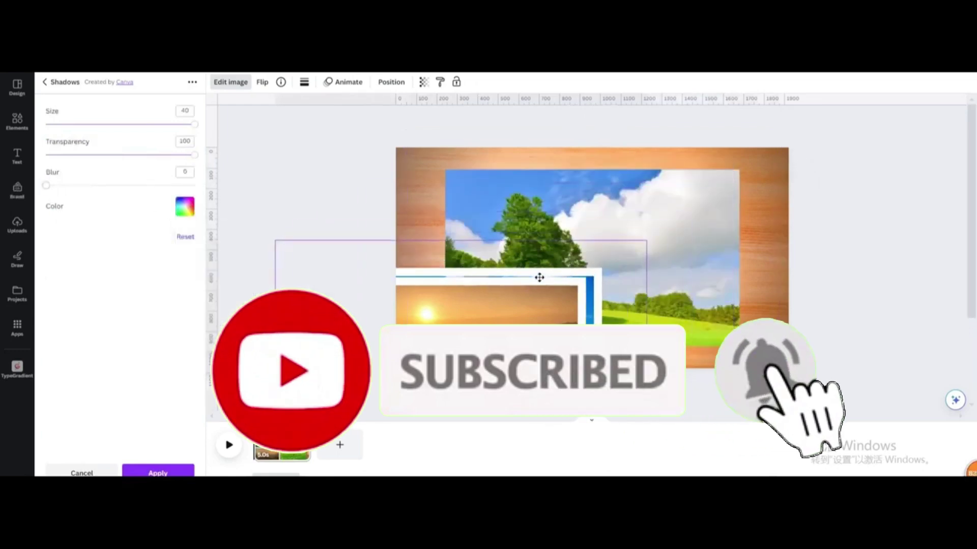
# Give the leafy tree photo a white Glow shadow with size 40, transparency 100 and blur 0, and move it to the lower-left stack.
pyautogui.click(696, 188)
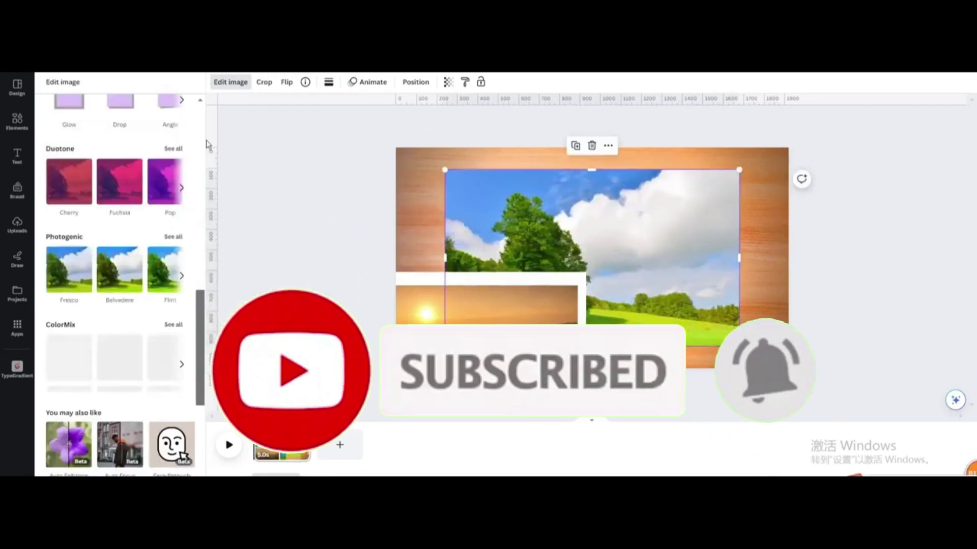
pyautogui.click(81, 170)
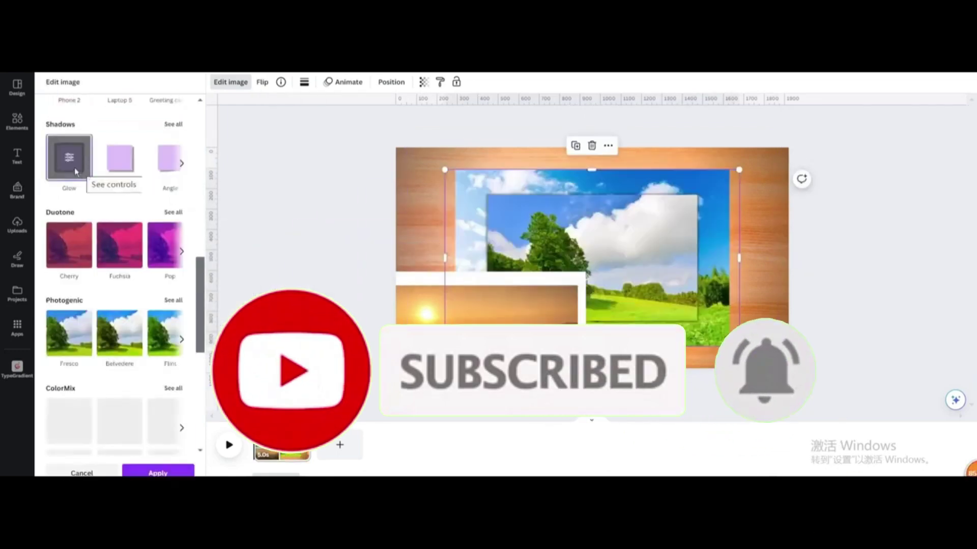
pyautogui.click(74, 166)
pyautogui.moveTo(101, 124); pyautogui.dragTo(194, 124)
pyautogui.click(194, 155)
pyautogui.moveTo(83, 185); pyautogui.dragTo(45, 185)
pyautogui.click(184, 206)
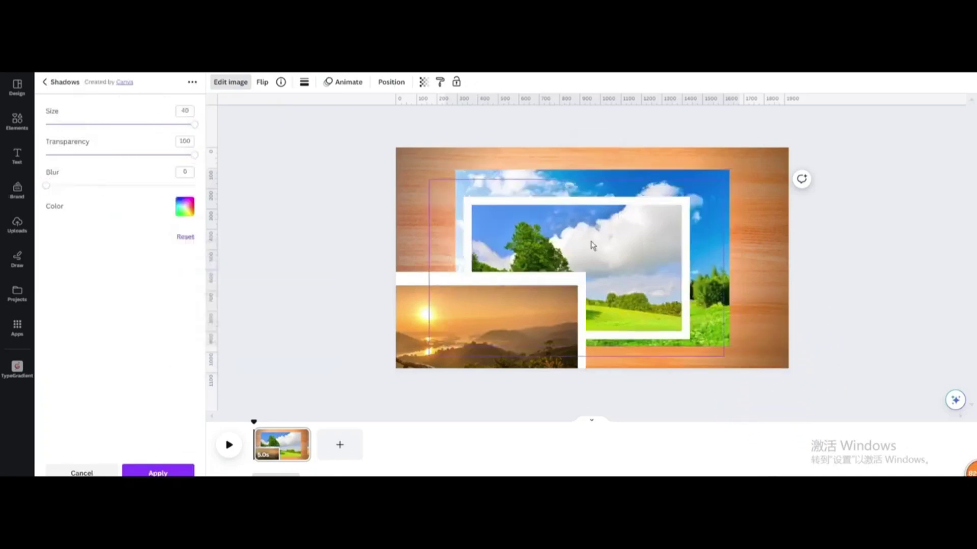
pyautogui.moveTo(589, 244); pyautogui.dragTo(539, 296)
# Give the blue-sky meadow photo a white Glow shadow with maximum size and transparency and minimum blur.
pyautogui.click(230, 82)
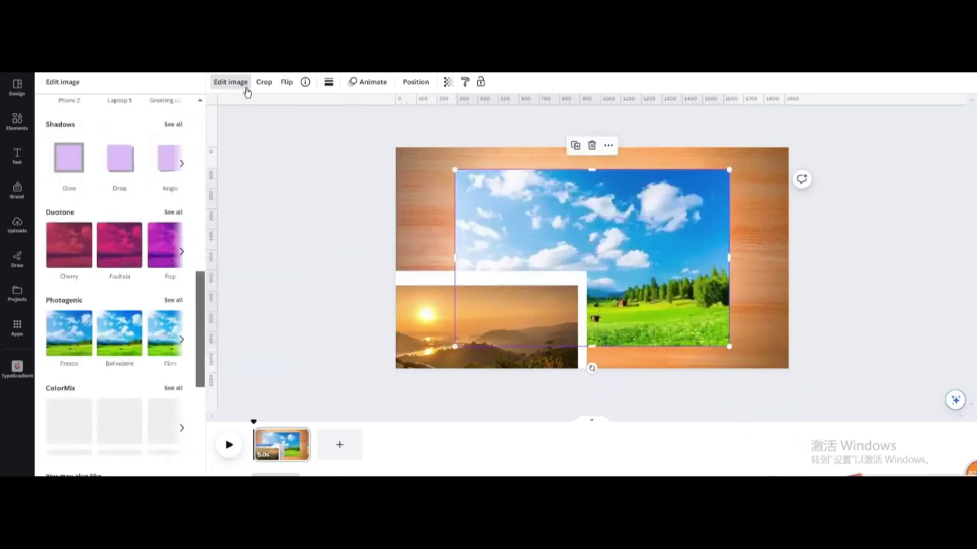
pyautogui.click(75, 159)
pyautogui.click(79, 162)
pyautogui.moveTo(61, 124); pyautogui.dragTo(195, 124)
pyautogui.moveTo(127, 155); pyautogui.dragTo(195, 155)
pyautogui.moveTo(83, 185); pyautogui.dragTo(45, 185)
pyautogui.click(185, 206)
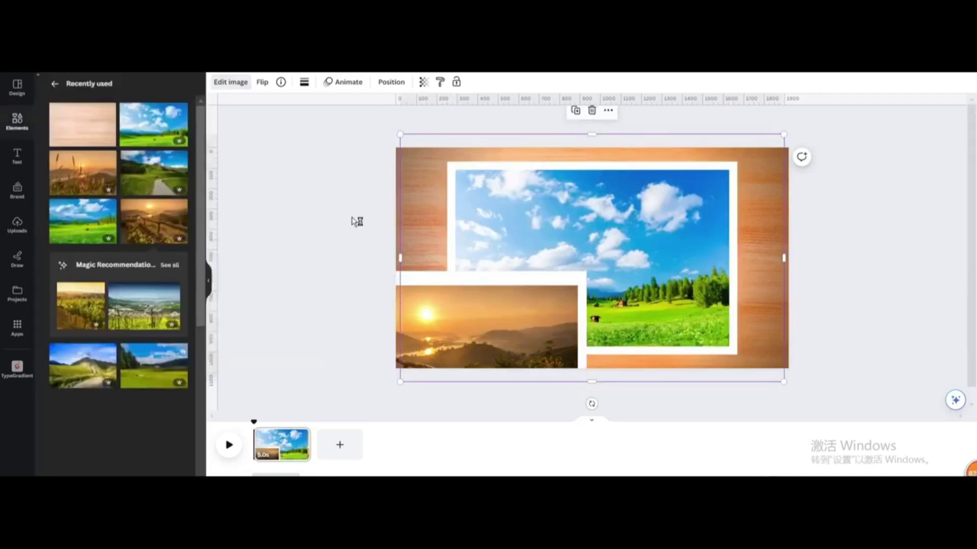
pyautogui.click(333, 173)
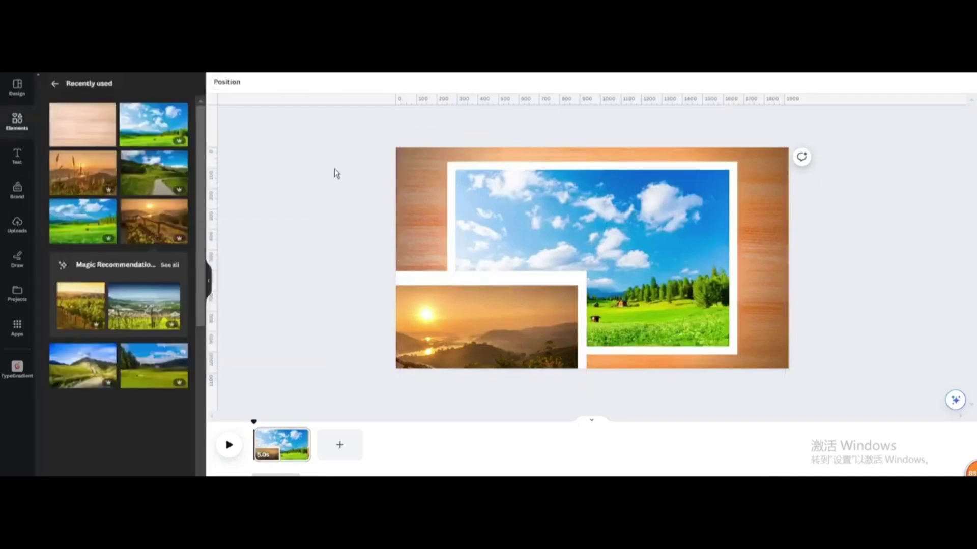
# Shift the white-framed blue-sky meadow photo slightly down and to the right on the wood background.
pyautogui.click(376, 349)
pyautogui.click(458, 203)
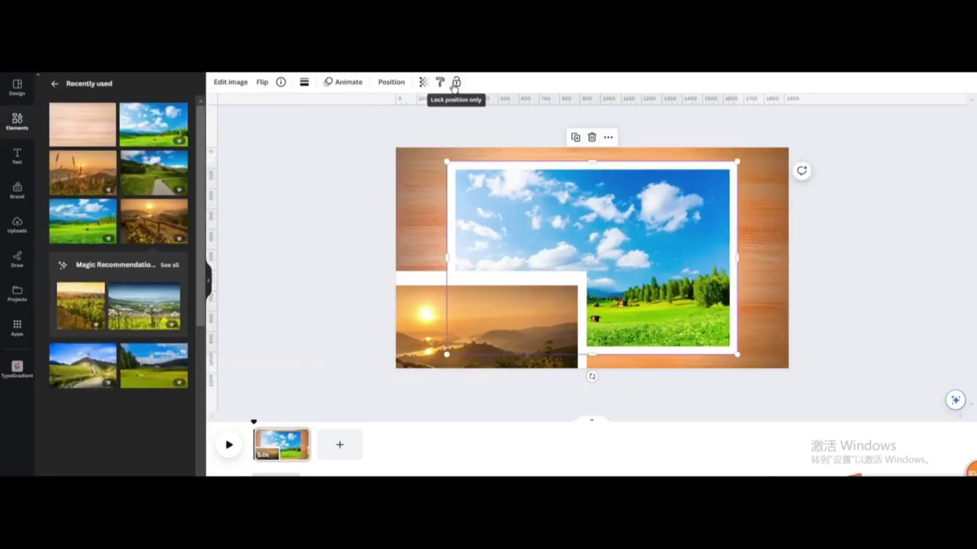
pyautogui.click(414, 170)
pyautogui.press('Escape')
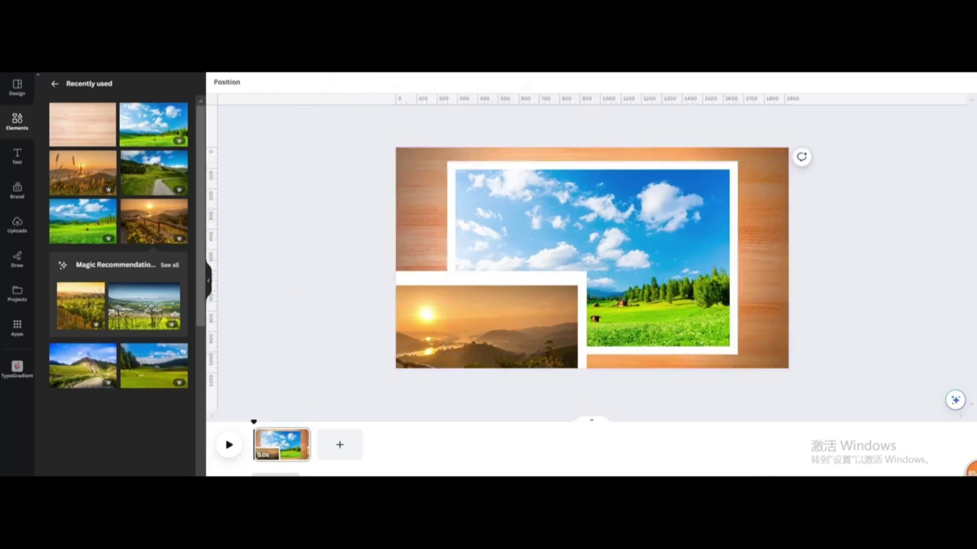
pyautogui.moveTo(473, 203)
pyautogui.mouseDown()
pyautogui.moveTo(483, 203)
pyautogui.moveTo(474, 206)
pyautogui.mouseUp()
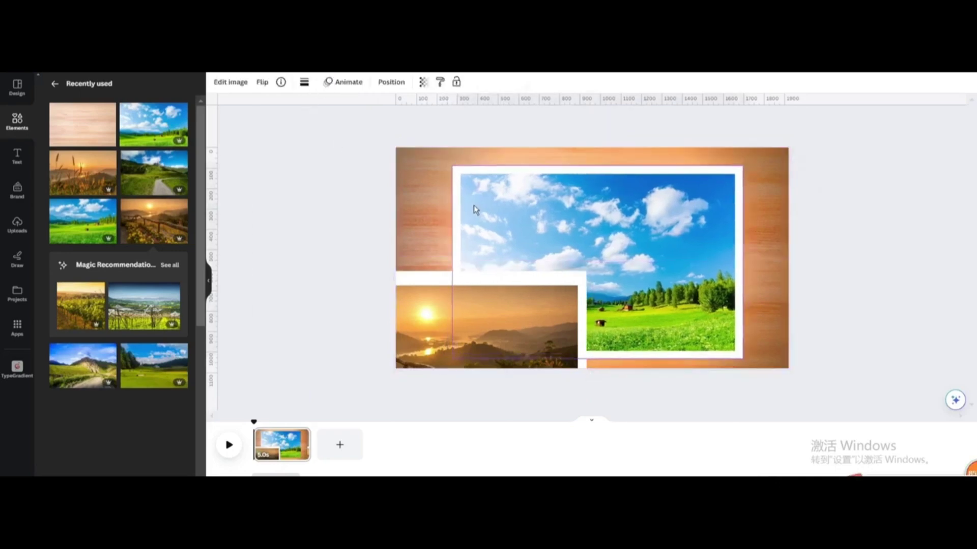
# Lock the wood background in place.
pyautogui.click(428, 179)
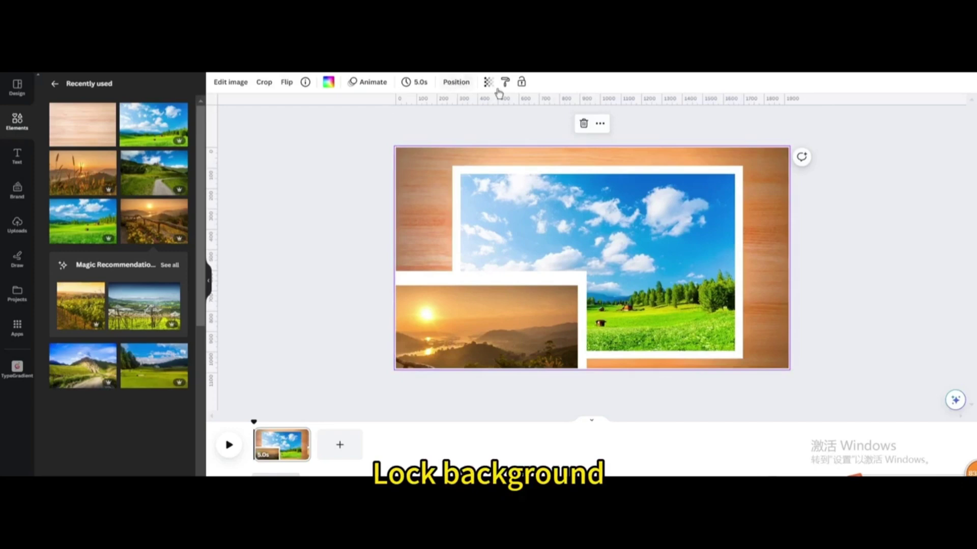
pyautogui.click(521, 82)
pyautogui.click(498, 191)
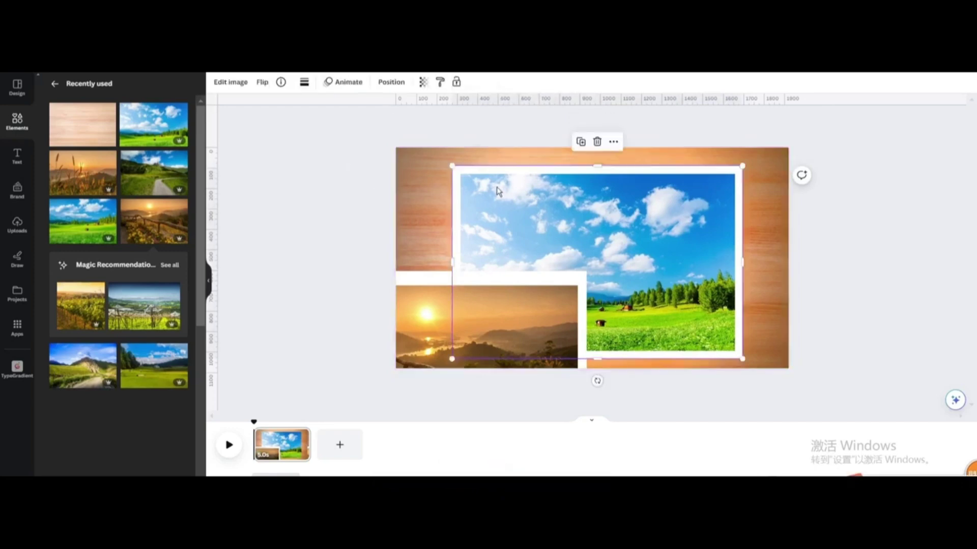
# Select the lower-left stack of white-framed photos together and move it over the blue-sky meadow photo.
pyautogui.moveTo(356, 177); pyautogui.dragTo(412, 349)
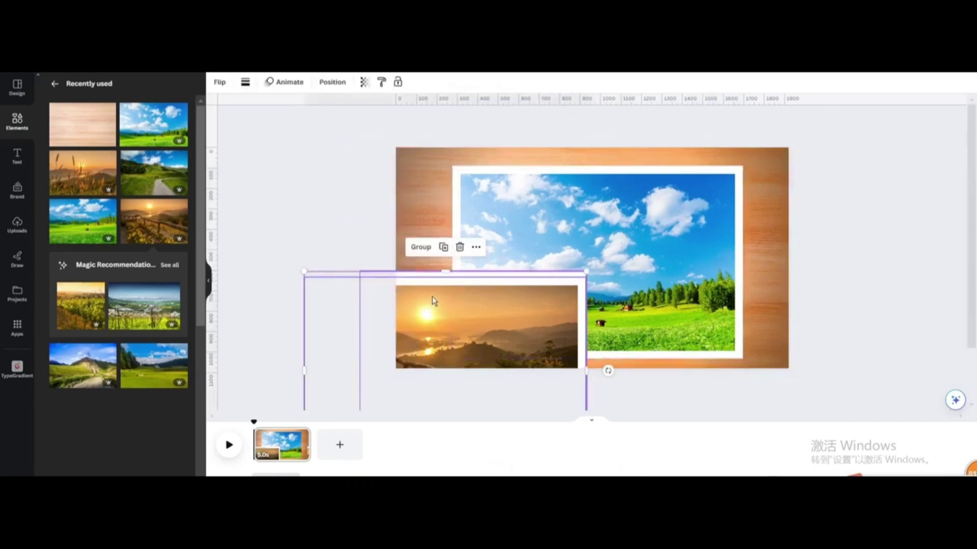
pyautogui.moveTo(432, 296); pyautogui.dragTo(591, 190)
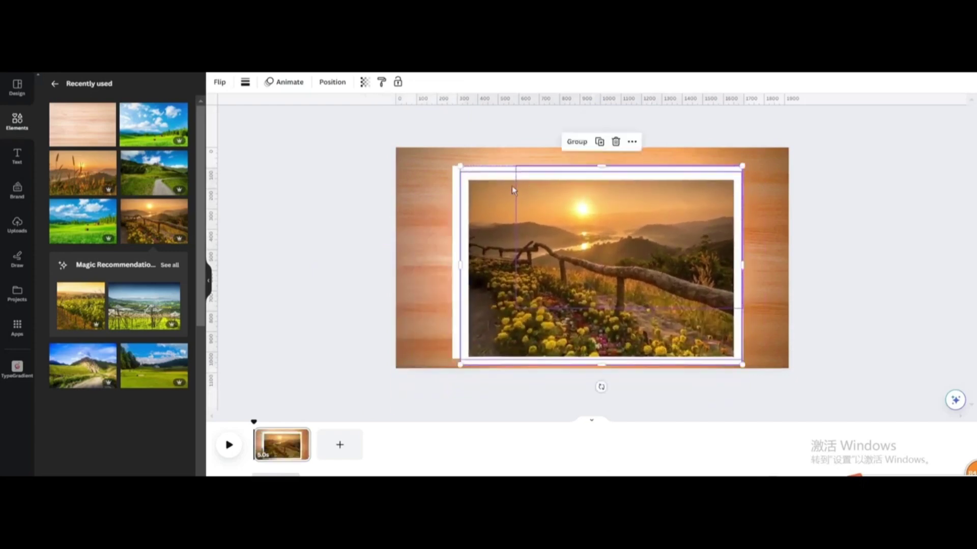
pyautogui.click(364, 227)
# Add a Drop shadow to the white-framed sunset fence photo.
pyautogui.click(599, 189)
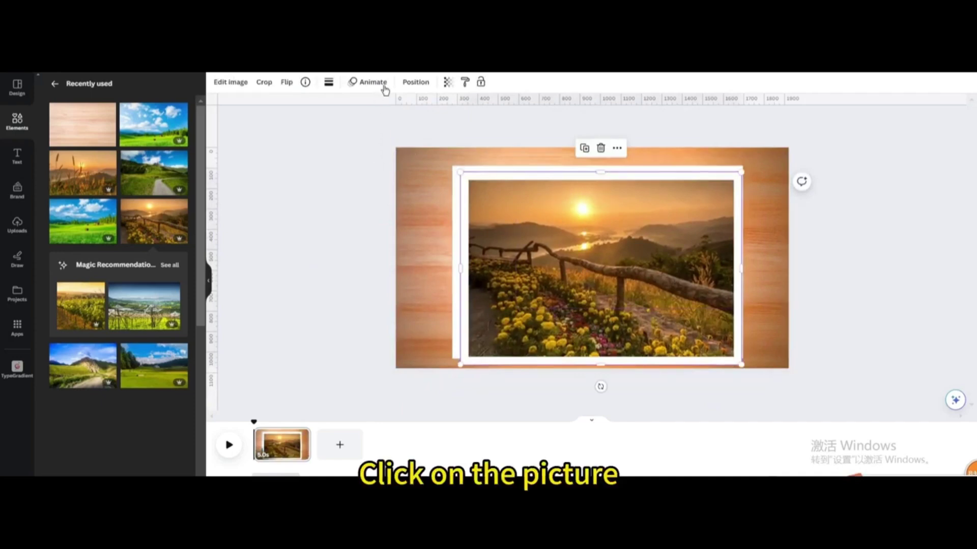
pyautogui.click(239, 80)
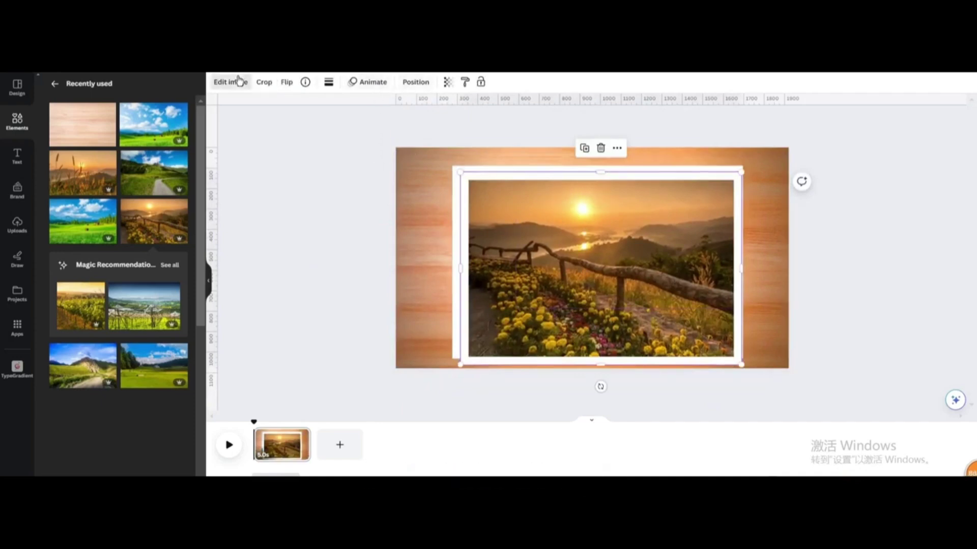
pyautogui.click(86, 311)
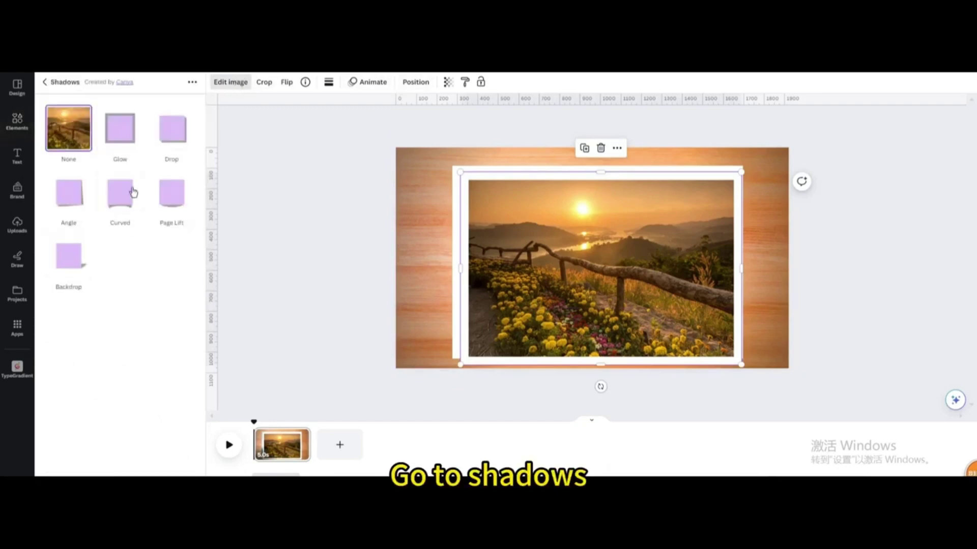
pyautogui.click(179, 136)
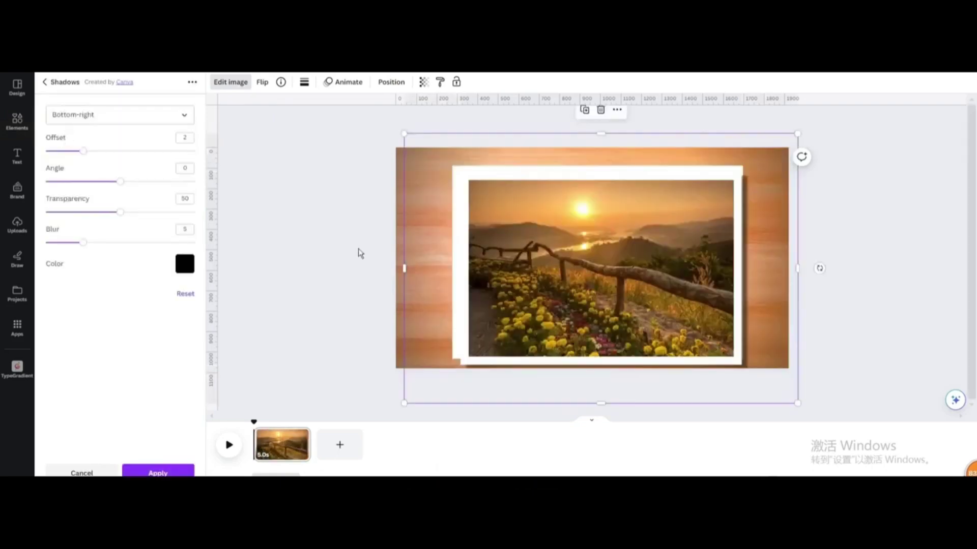
# Move the sunset fence photo toward the lower-left of the page and open image editing for the sunset grass photo.
pyautogui.moveTo(457, 265); pyautogui.dragTo(399, 307)
pyautogui.click(587, 204)
pyautogui.click(231, 82)
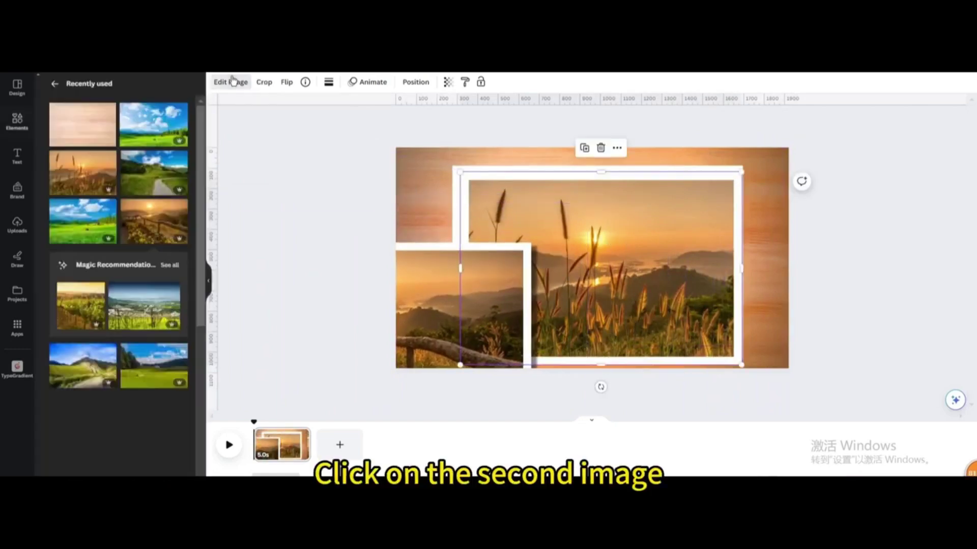
pyautogui.click(233, 83)
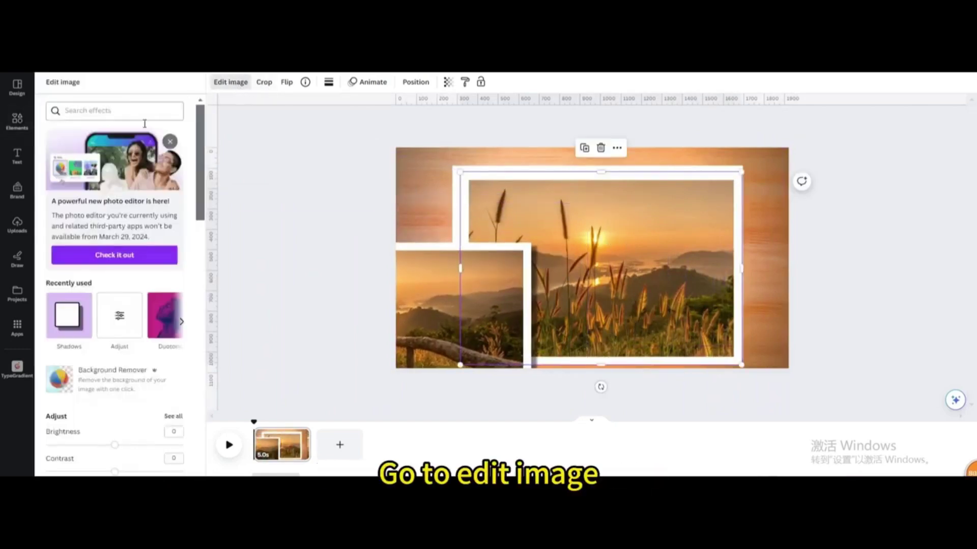
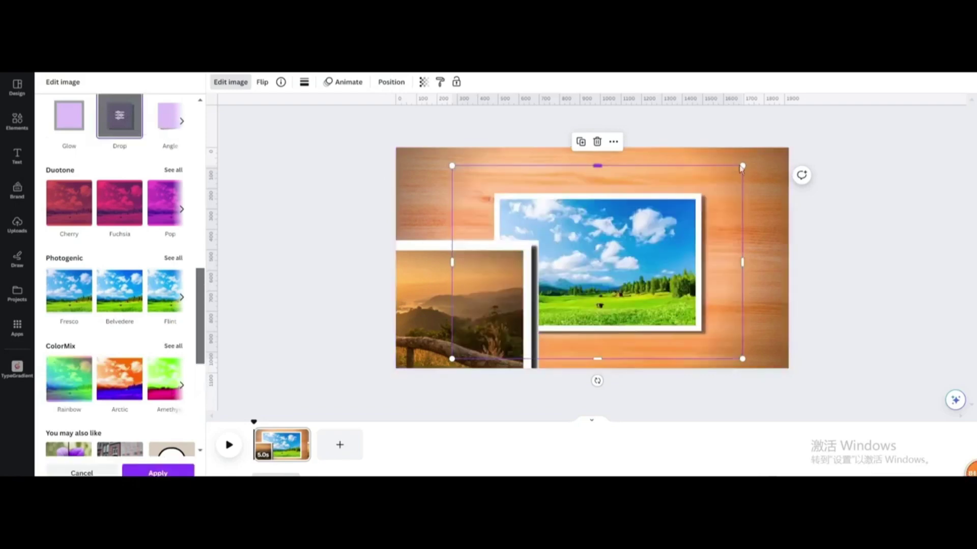
# Pick the tree meadow photo from the layer list and move it over the blue-sky meadow photo.
pyautogui.click(534, 282)
pyautogui.click(416, 81)
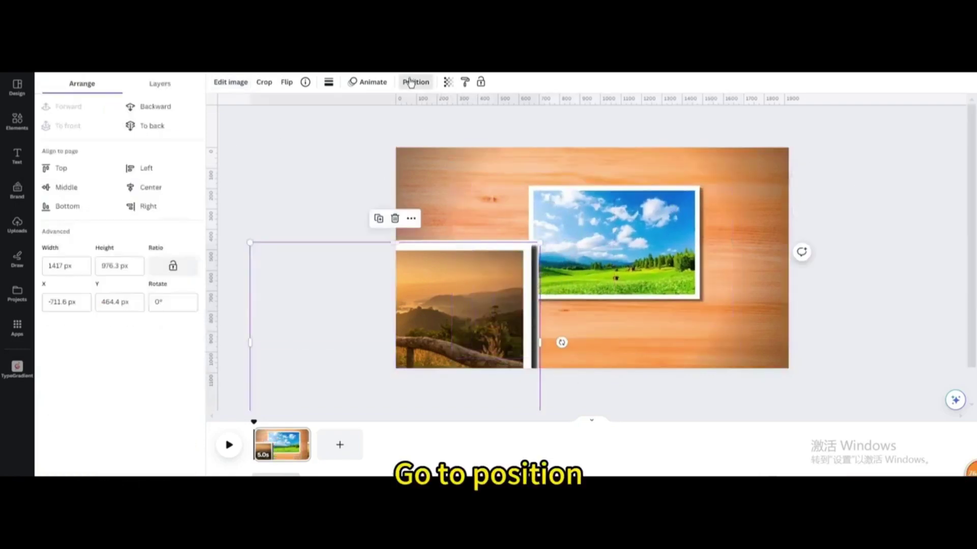
pyautogui.click(160, 84)
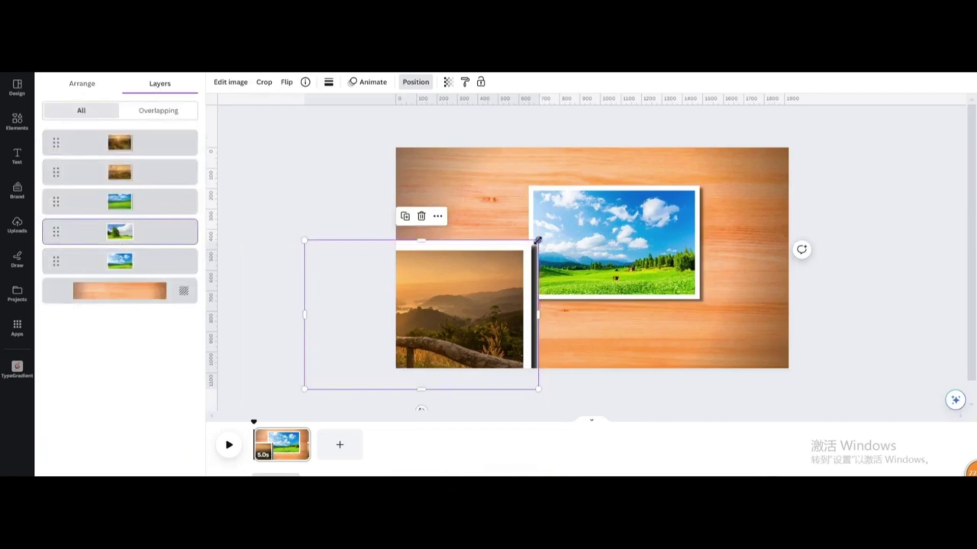
pyautogui.moveTo(703, 168)
pyautogui.mouseDown()
pyautogui.moveTo(703, 192)
pyautogui.moveTo(702, 166)
pyautogui.mouseUp()
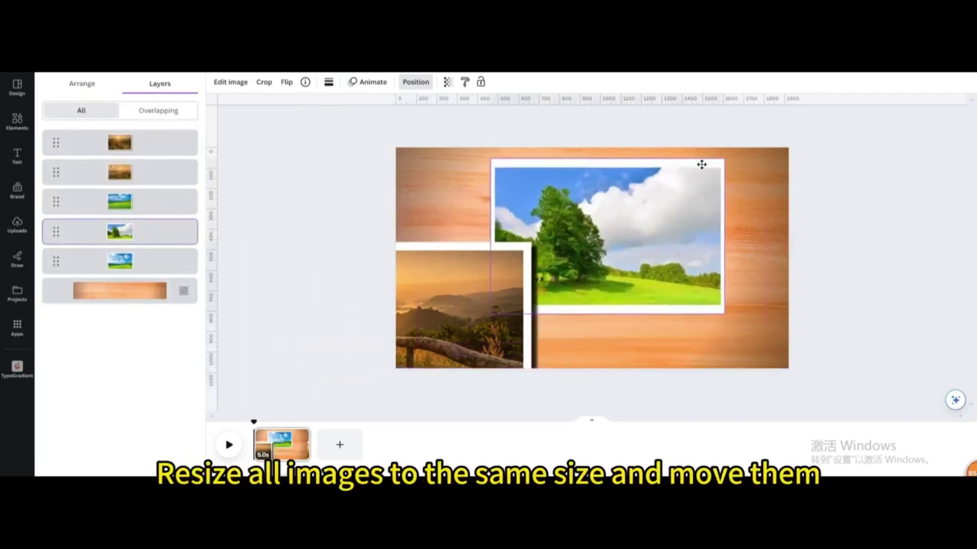
# Add a Drop shadow to the white-framed tree meadow photo.
pyautogui.click(230, 82)
pyautogui.click(69, 315)
pyautogui.click(172, 129)
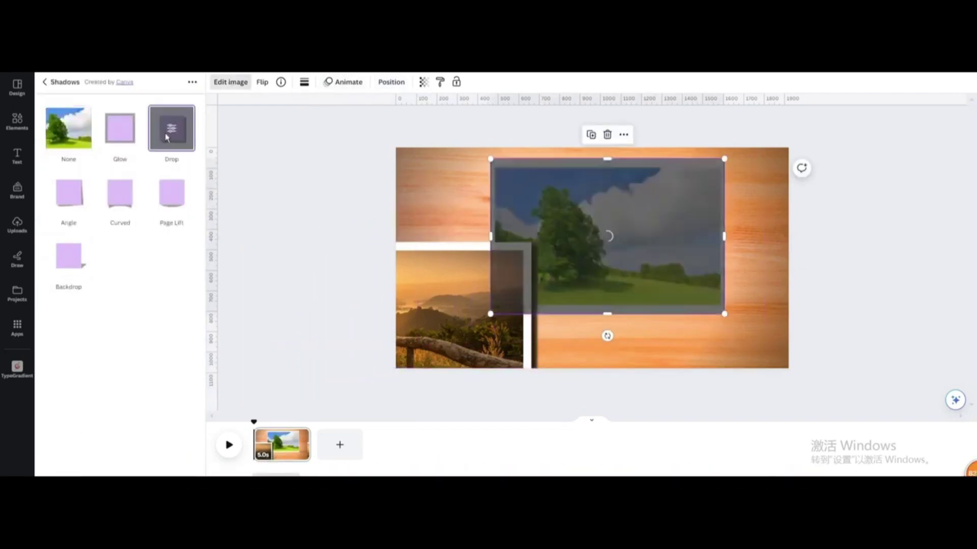
# Shrink the tree meadow photo to match the blue-sky meadow photo and align it on top of it.
pyautogui.moveTo(770, 127); pyautogui.dragTo(726, 157)
pyautogui.moveTo(650, 223); pyautogui.dragTo(665, 224)
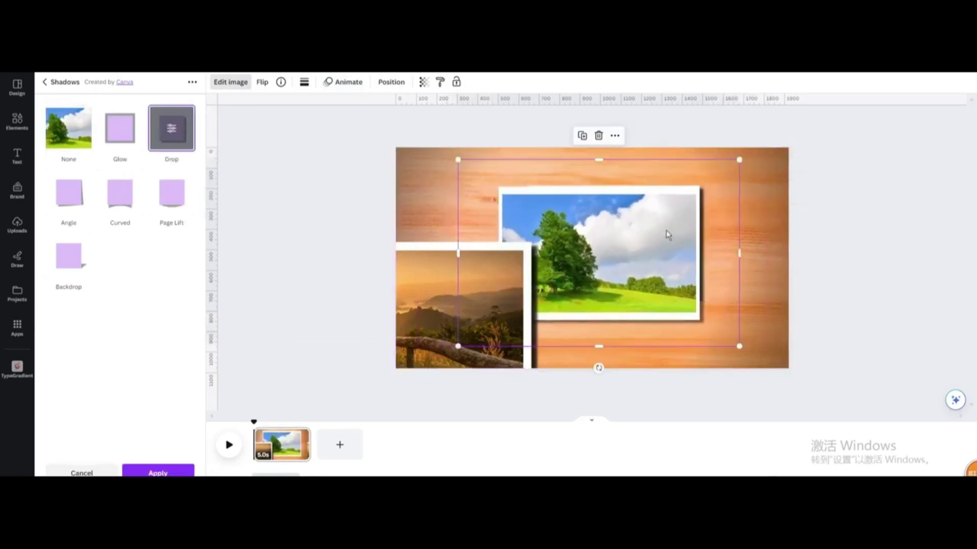
pyautogui.moveTo(458, 343); pyautogui.dragTo(553, 262)
pyautogui.moveTo(490, 326); pyautogui.dragTo(492, 325)
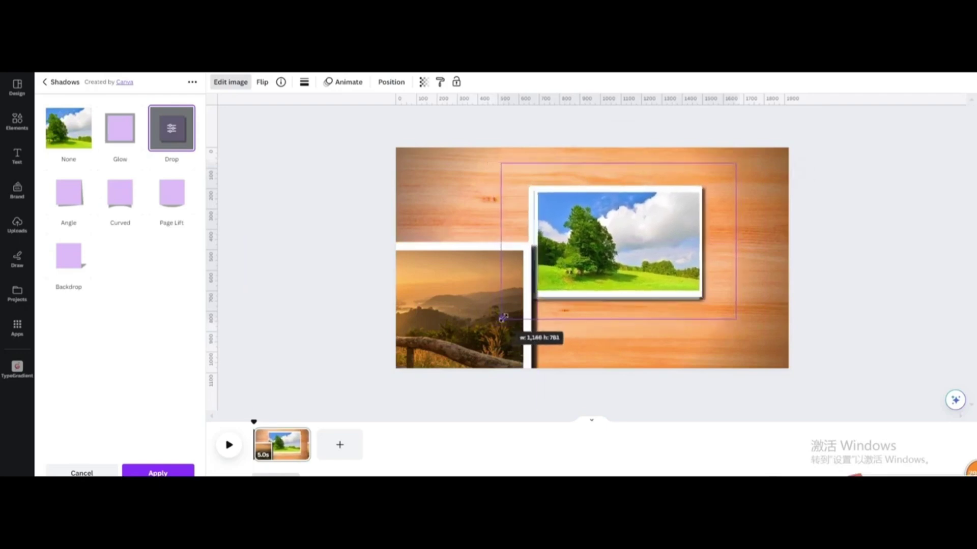
# Move the green meadow photo with mountains over the tree photo and shrink it to the same size.
pyautogui.click(391, 82)
pyautogui.click(131, 208)
pyautogui.moveTo(423, 272); pyautogui.dragTo(593, 216)
pyautogui.moveTo(427, 392); pyautogui.dragTo(540, 328)
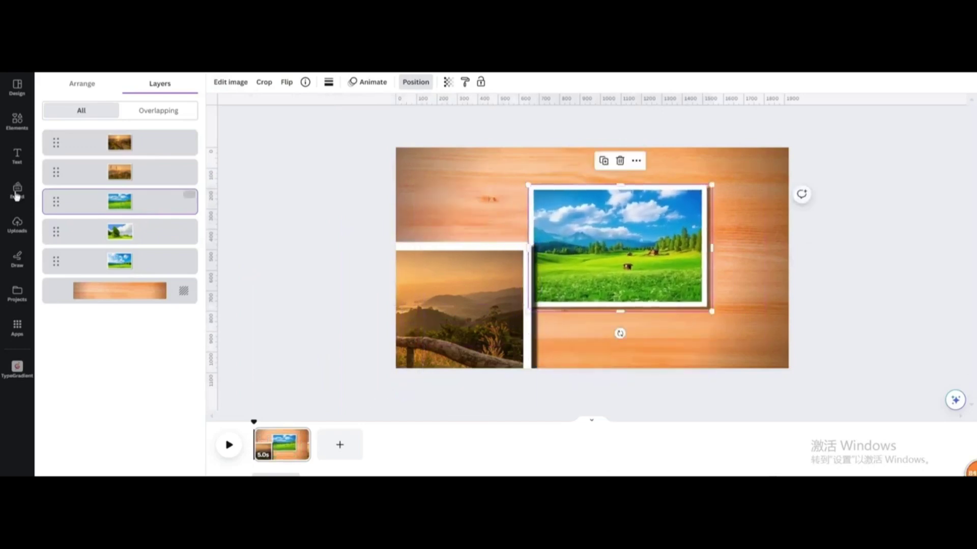
# Select the sunset grass photo's layer, move it onto the stack and shrink it to match the other photos.
pyautogui.click(120, 172)
pyautogui.moveTo(406, 291); pyautogui.dragTo(584, 233)
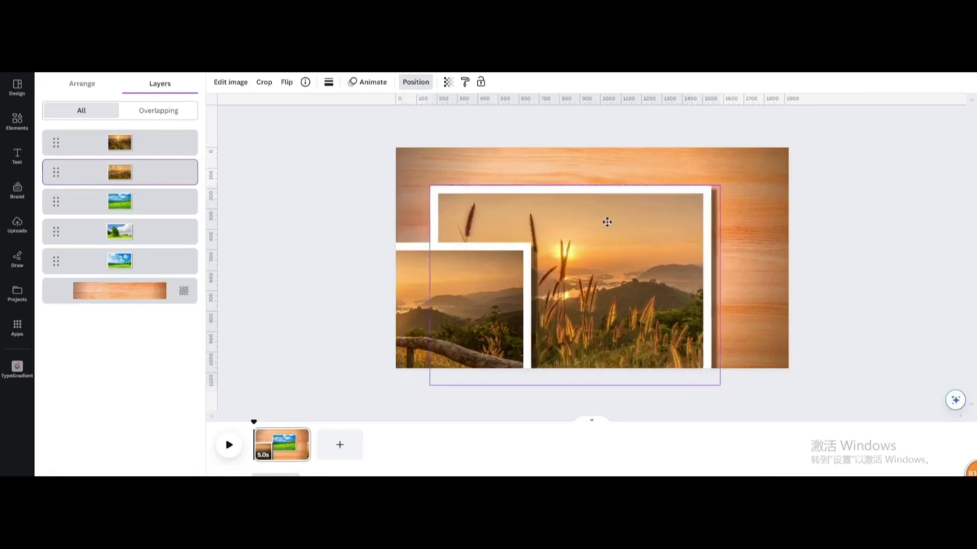
pyautogui.moveTo(427, 385); pyautogui.dragTo(534, 317)
# Move the sunset fence photo onto the stack, shrink it to match, and centre all five photos together on the wood background.
pyautogui.click(366, 266)
pyautogui.moveTo(365, 266); pyautogui.dragTo(545, 216)
pyautogui.moveTo(430, 383); pyautogui.dragTo(526, 312)
pyautogui.moveTo(298, 175); pyautogui.dragTo(610, 300)
pyautogui.moveTo(636, 262); pyautogui.dragTo(603, 270)
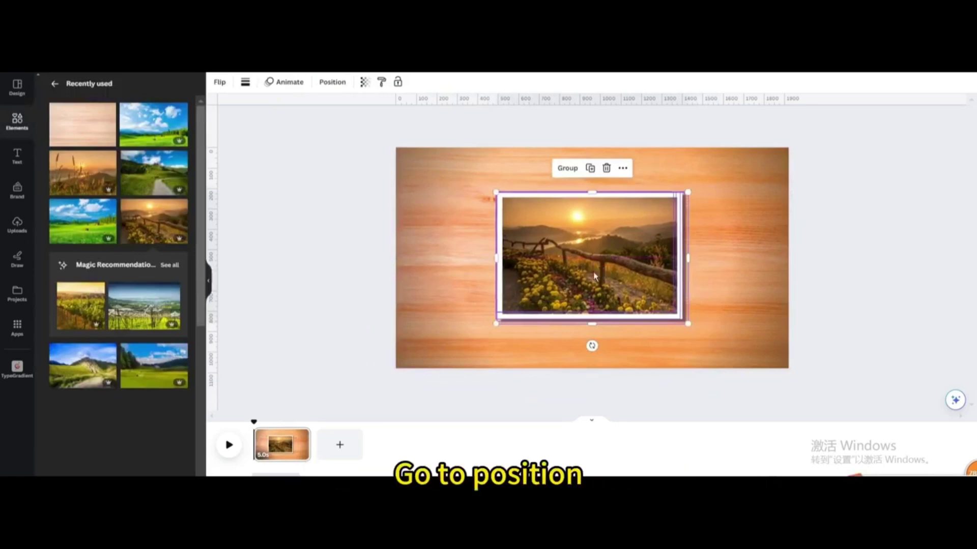
# Rotate each of the five stacked photos to a different angle, choosing them one by one from the layer list.
pyautogui.click(330, 80)
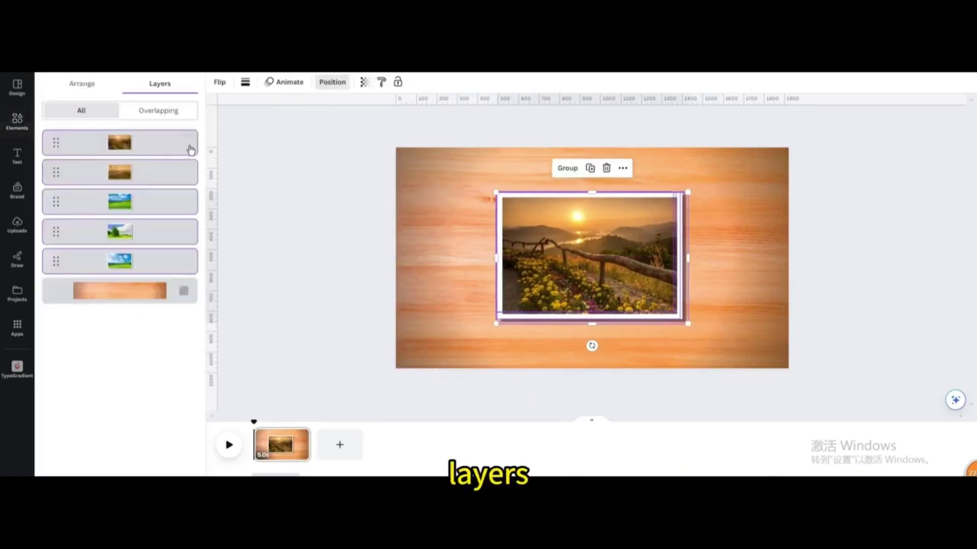
pyautogui.click(132, 146)
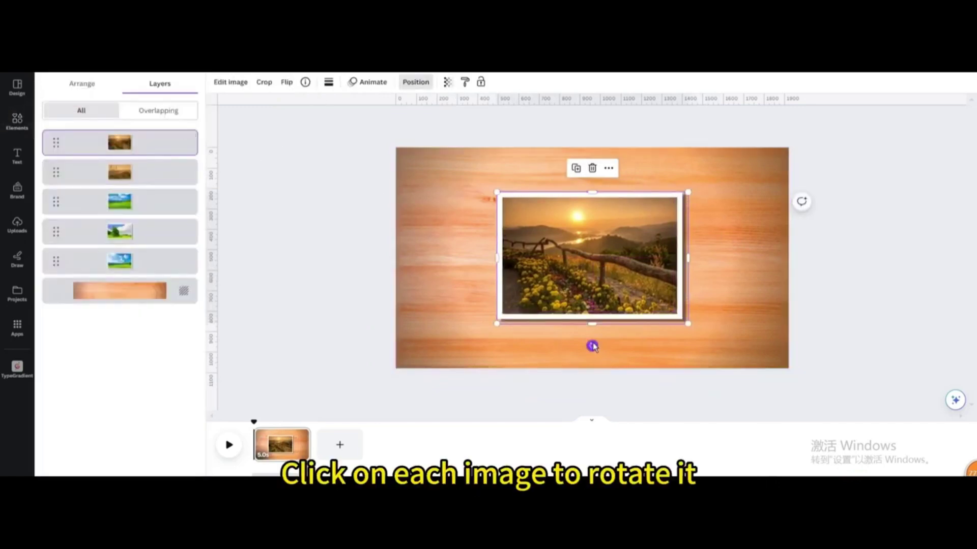
pyautogui.moveTo(593, 345); pyautogui.dragTo(622, 331)
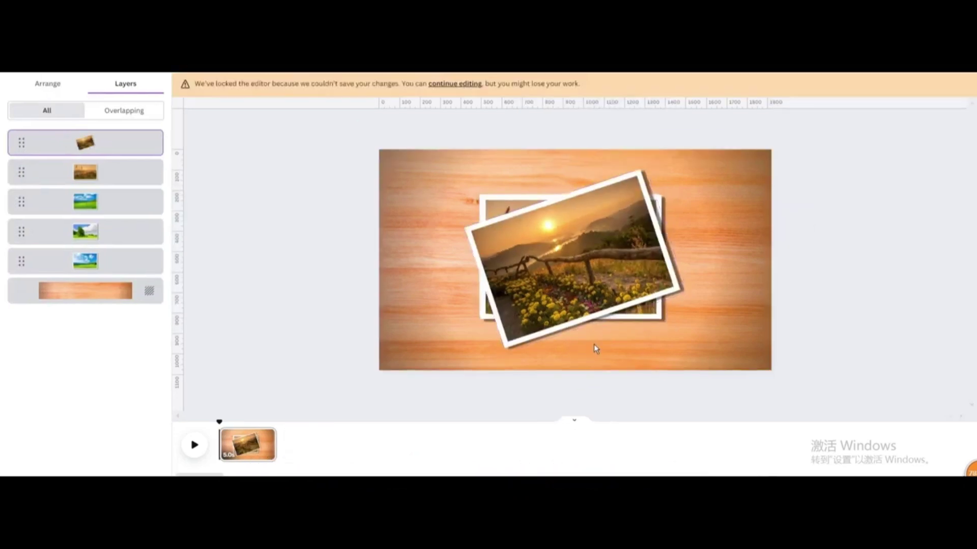
pyautogui.click(120, 171)
pyautogui.click(122, 198)
pyautogui.click(119, 232)
pyautogui.click(120, 261)
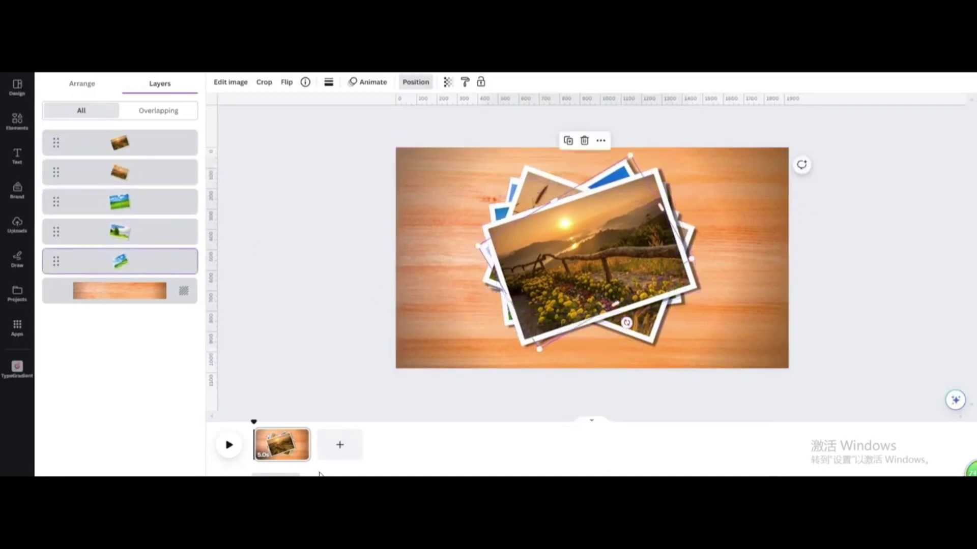
# Duplicate the photo-stack page four times to make five identical pages.
pyautogui.click(301, 436)
pyautogui.click(338, 284)
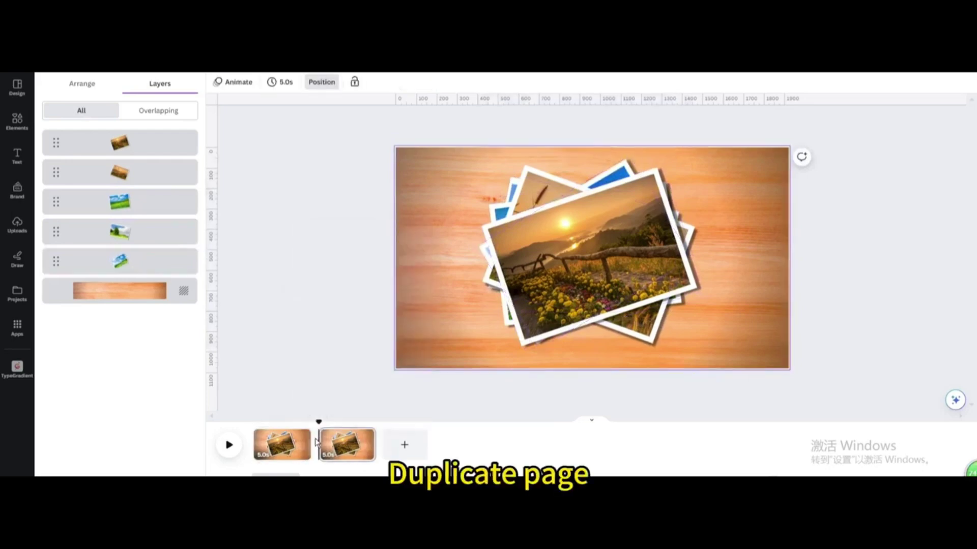
pyautogui.click(365, 437)
pyautogui.click(406, 285)
pyautogui.click(365, 436)
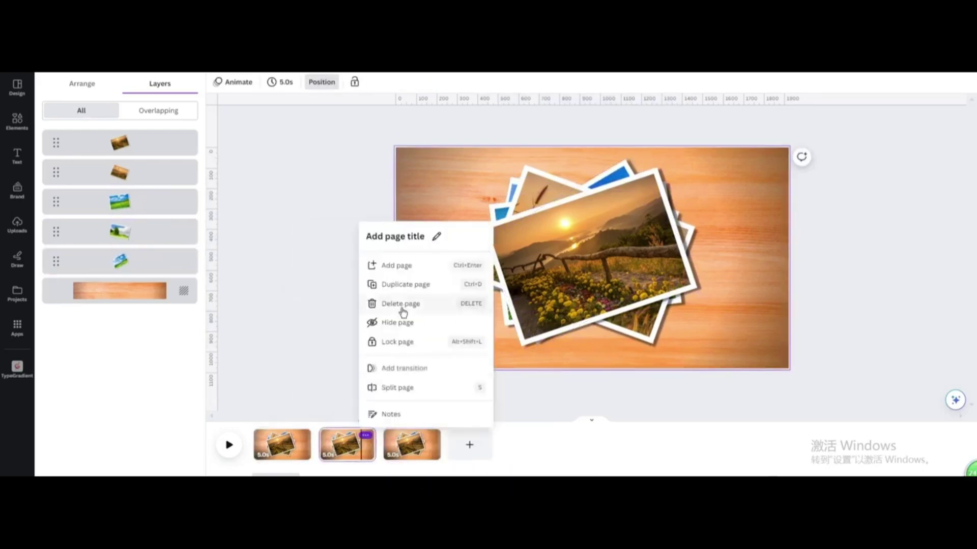
pyautogui.click(401, 284)
pyautogui.click(365, 436)
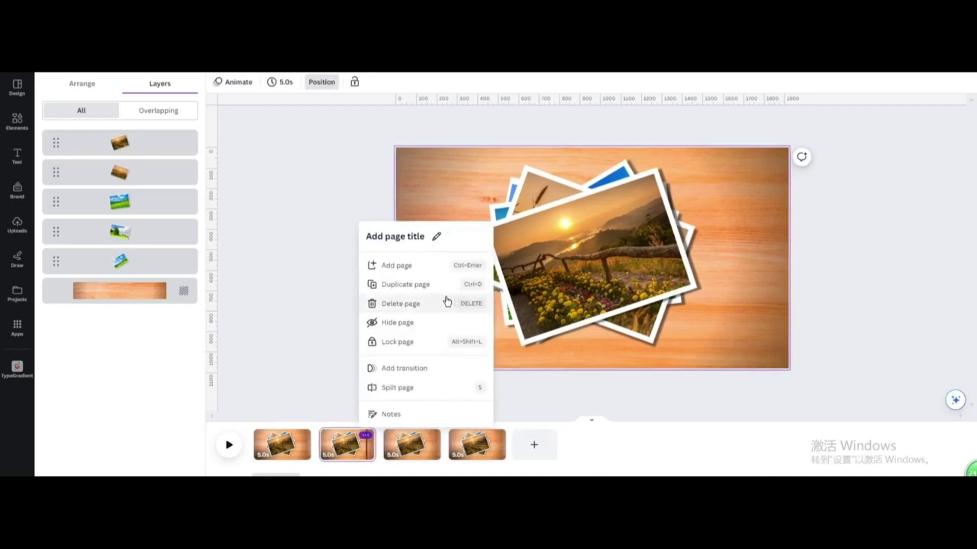
pyautogui.click(426, 289)
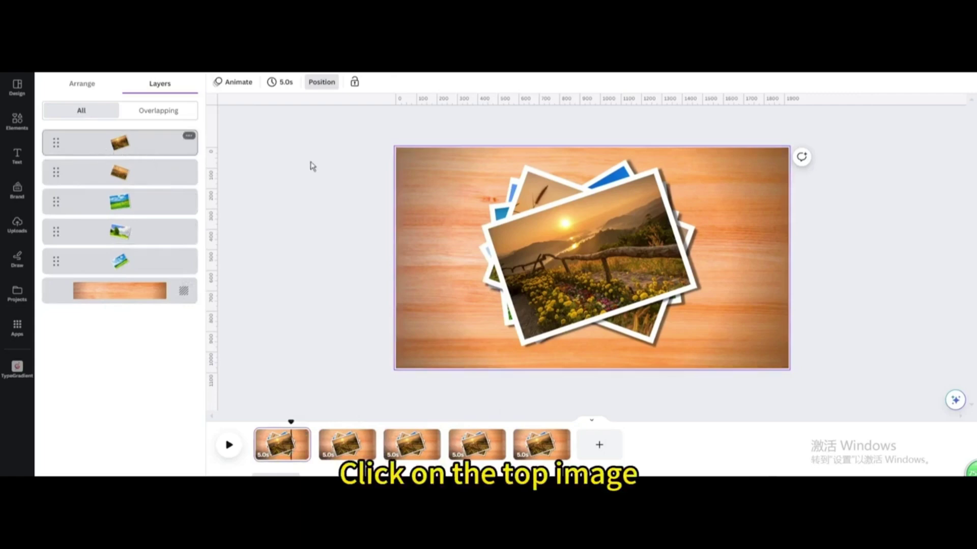
# Apply the Tumble photo animation to the sunset fence photo on the first page.
pyautogui.click(587, 251)
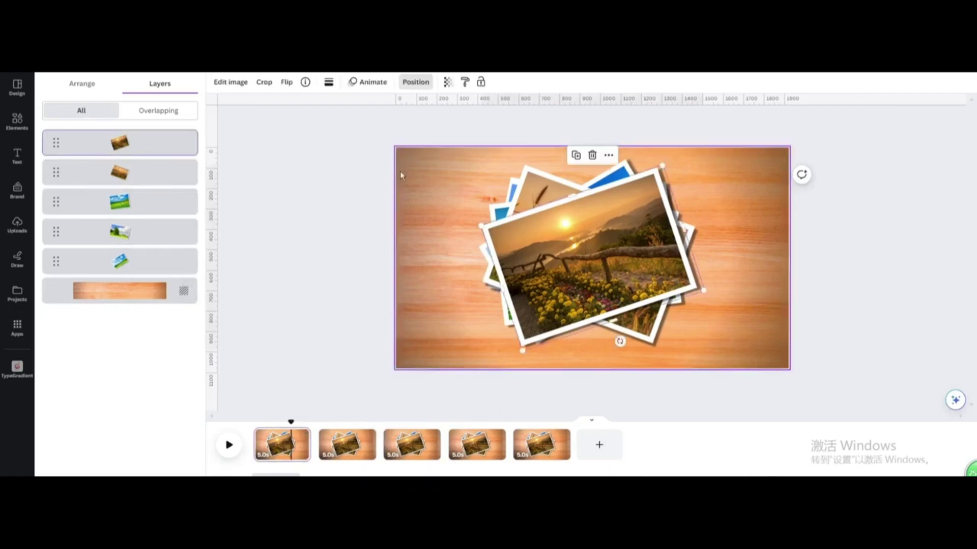
pyautogui.click(364, 87)
pyautogui.scroll(-2, 66, 325)
pyautogui.click(69, 333)
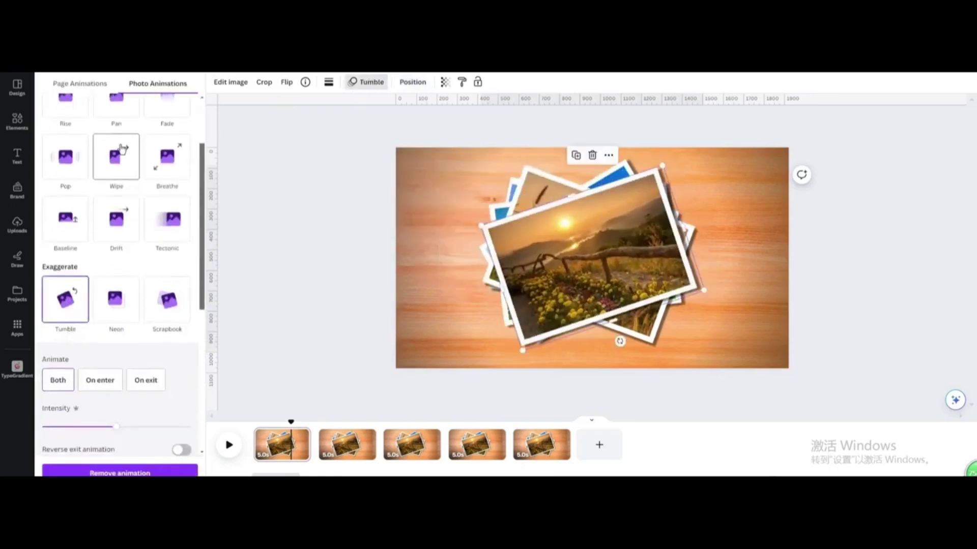
# Delete the four photos beneath the sunset fence photo from the first page, keeping the wood background.
pyautogui.click(422, 88)
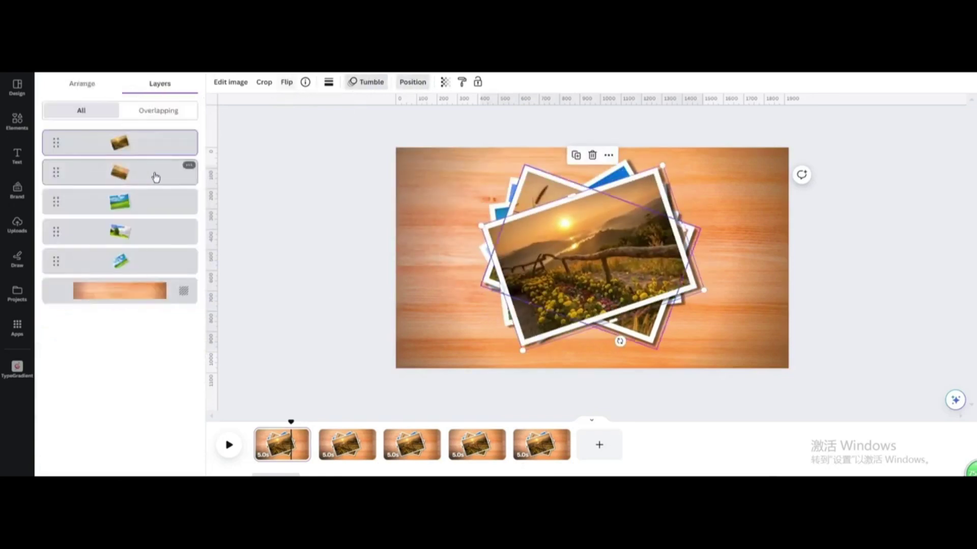
pyautogui.click(189, 167)
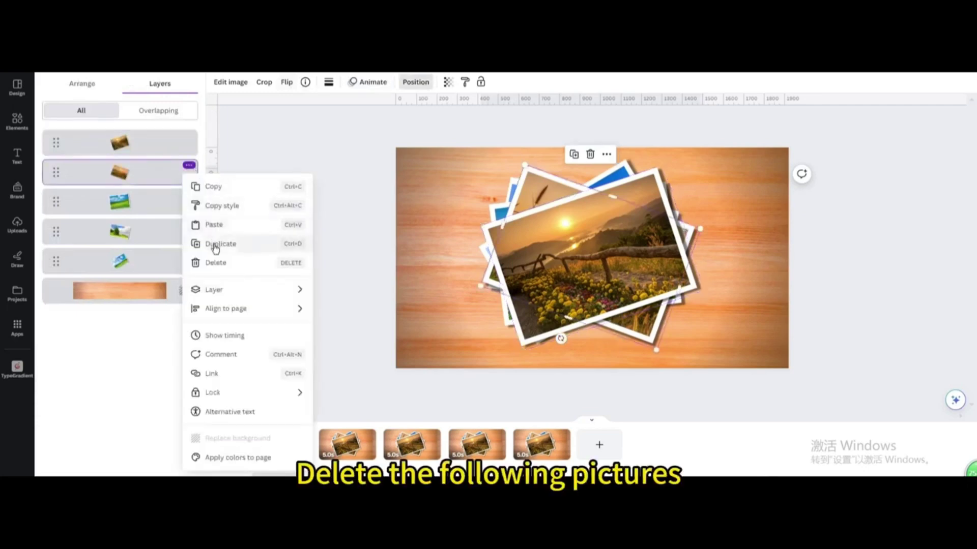
pyautogui.click(217, 262)
pyautogui.click(187, 167)
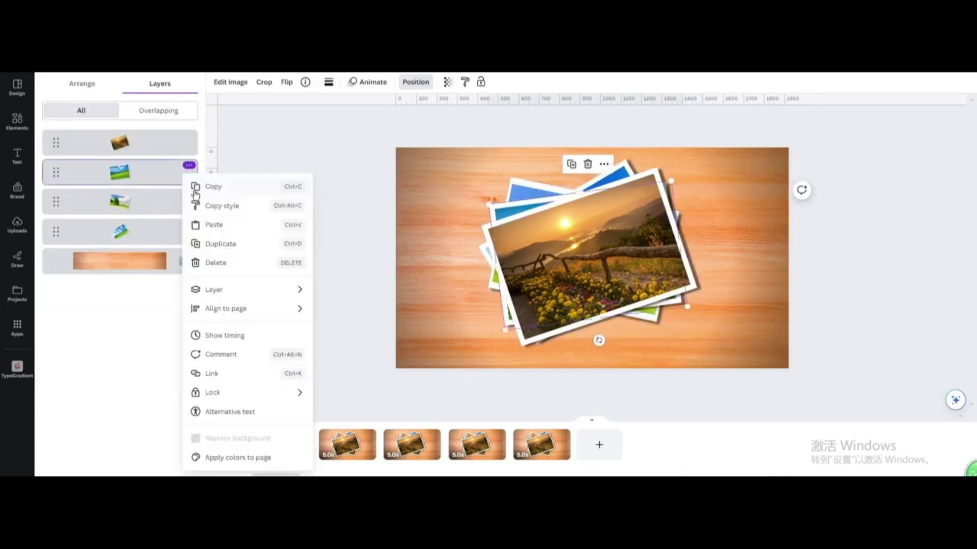
pyautogui.click(214, 264)
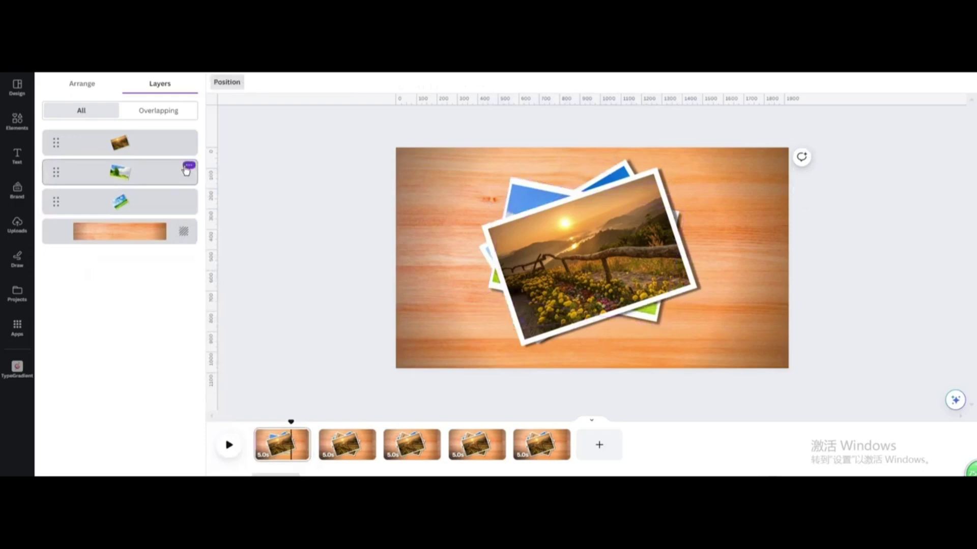
pyautogui.click(189, 165)
pyautogui.click(218, 260)
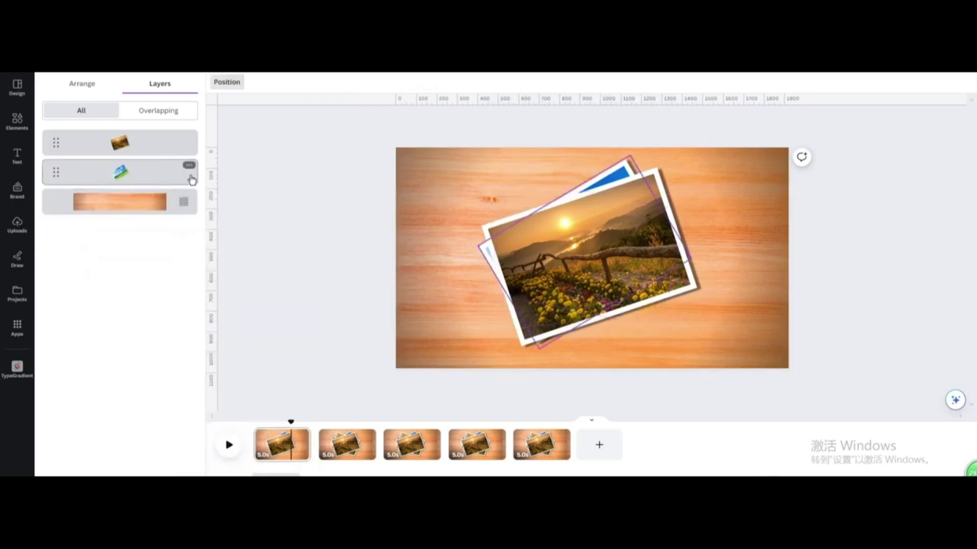
pyautogui.click(188, 167)
pyautogui.click(208, 265)
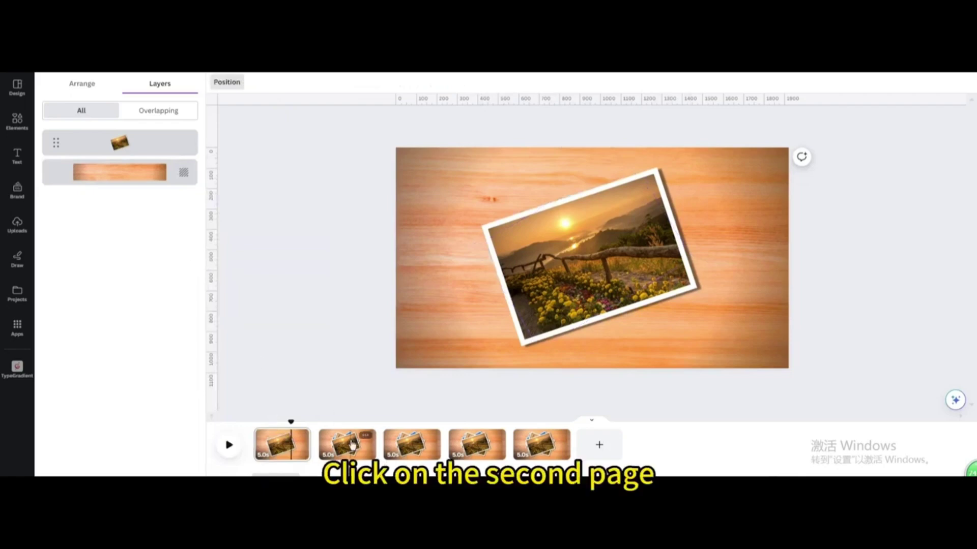
# On the second page, bring the sunset grass photo to the top layer and apply the Tumble animation to it.
pyautogui.click(341, 426)
pyautogui.moveTo(120, 162); pyautogui.dragTo(122, 127)
pyautogui.moveTo(122, 175); pyautogui.dragTo(131, 140)
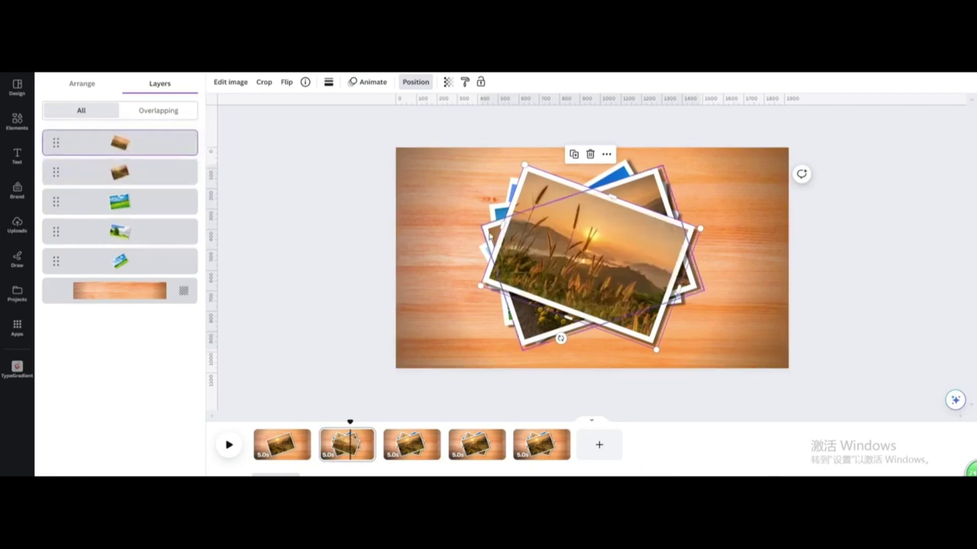
pyautogui.click(369, 87)
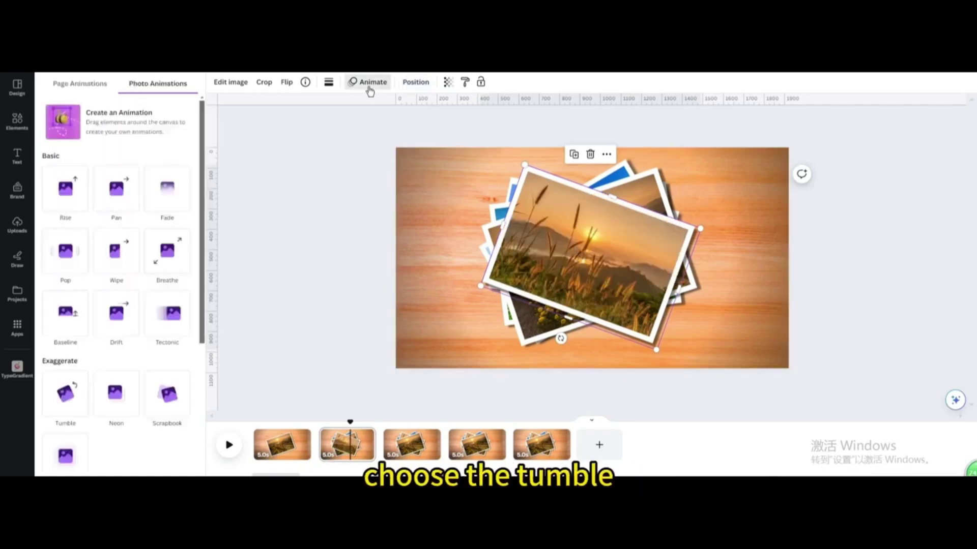
pyautogui.click(70, 394)
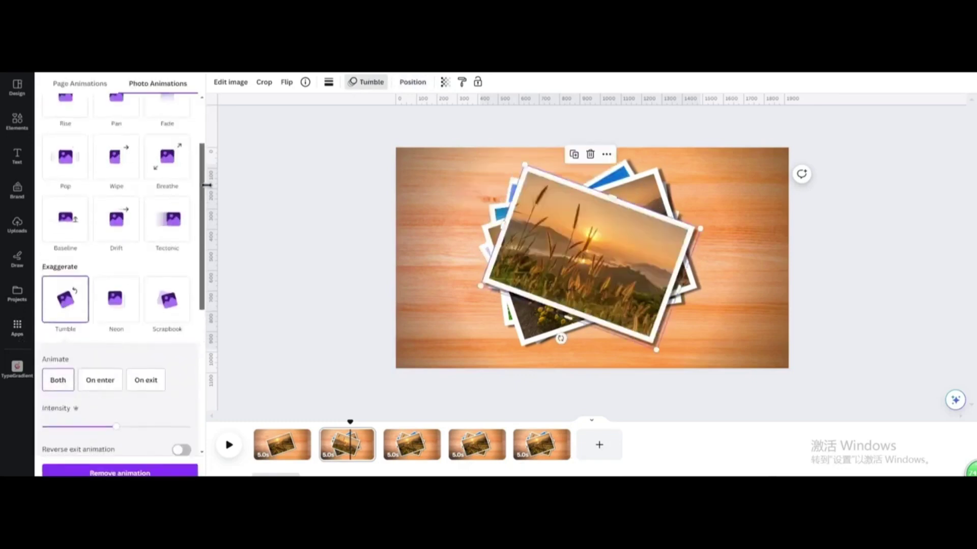
# On the second page, delete the three green landscape photos, keeping the two sunset photos and the wood background.
pyautogui.click(405, 86)
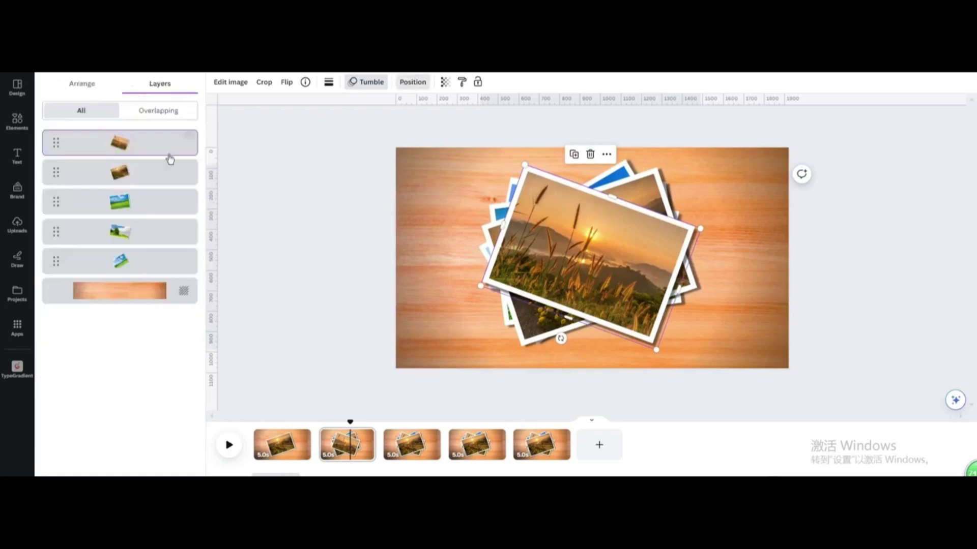
pyautogui.click(189, 195)
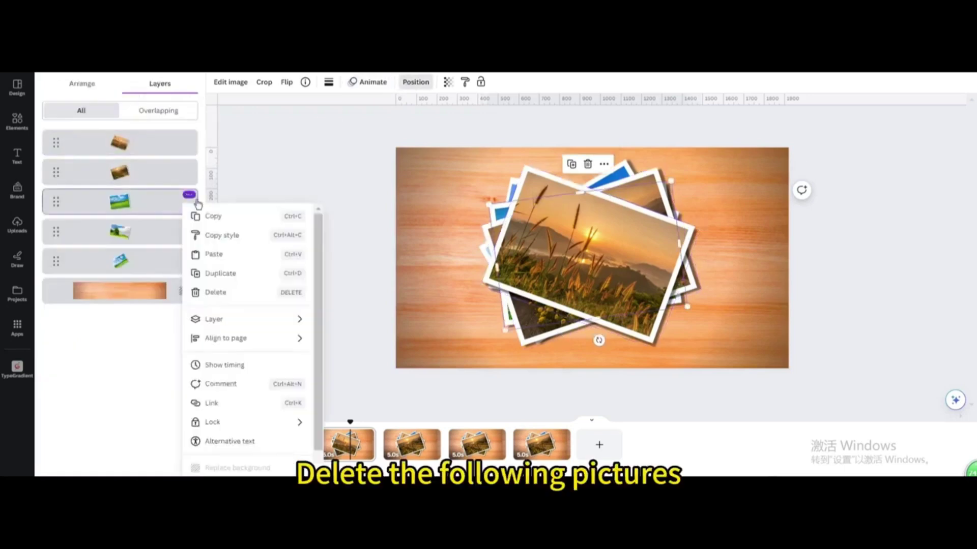
pyautogui.click(214, 292)
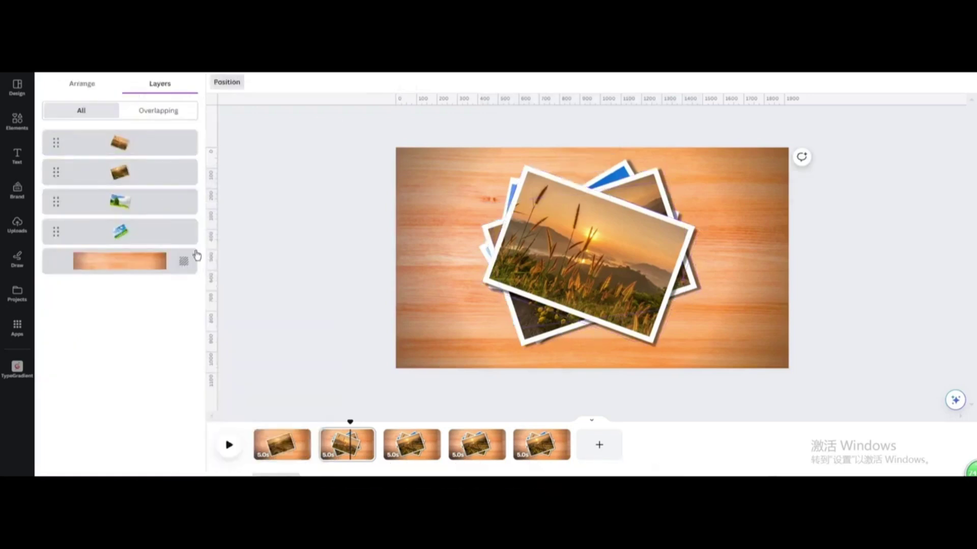
pyautogui.click(189, 196)
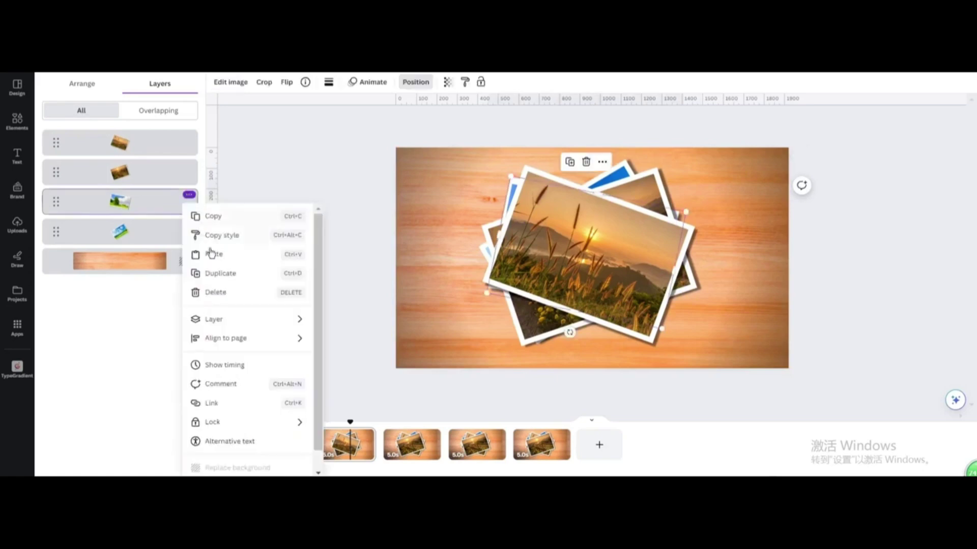
pyautogui.click(214, 290)
pyautogui.click(189, 196)
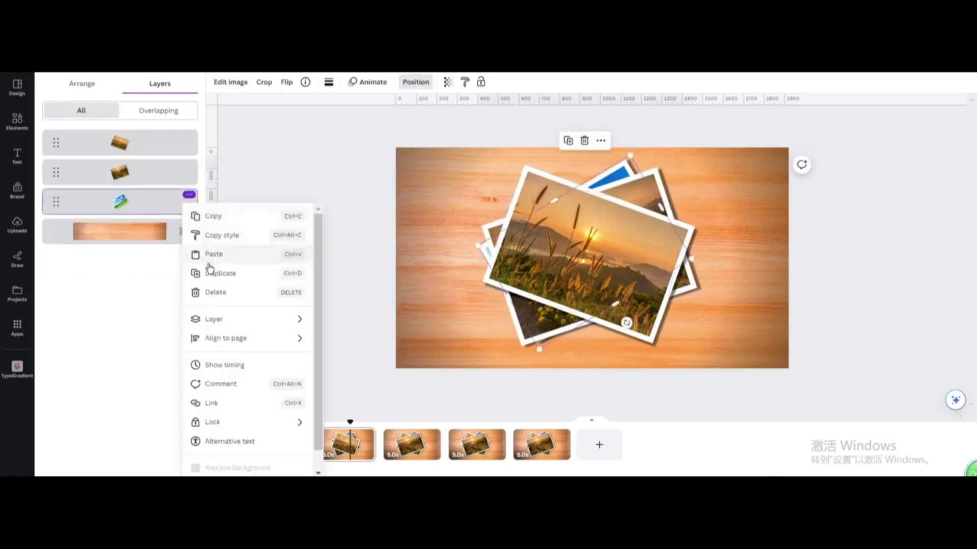
pyautogui.click(215, 292)
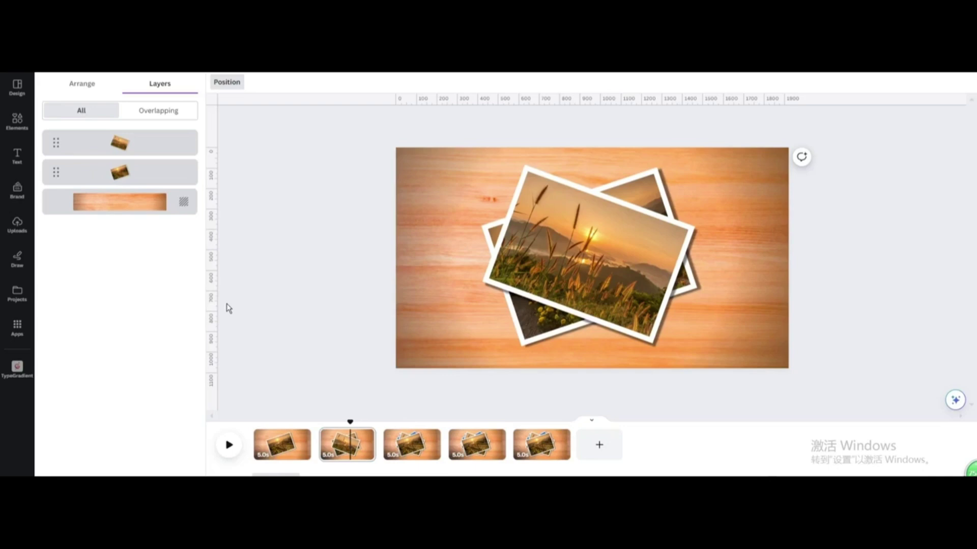
# On the third page, stack the green meadow photo with cabins above the sunset grass and fence photos and apply Tumble to it.
pyautogui.click(413, 446)
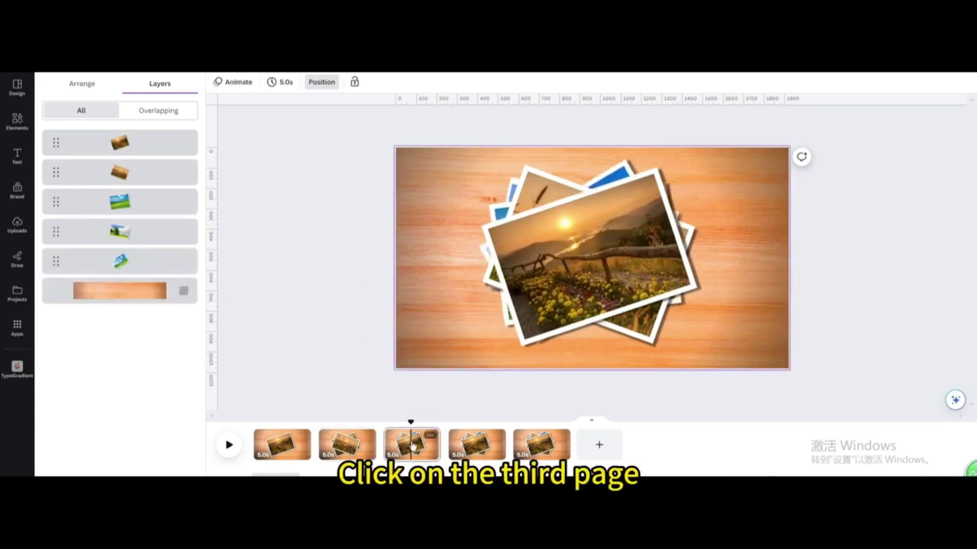
pyautogui.moveTo(152, 175); pyautogui.dragTo(146, 131)
pyautogui.moveTo(141, 170); pyautogui.dragTo(139, 134)
pyautogui.moveTo(142, 203); pyautogui.dragTo(146, 138)
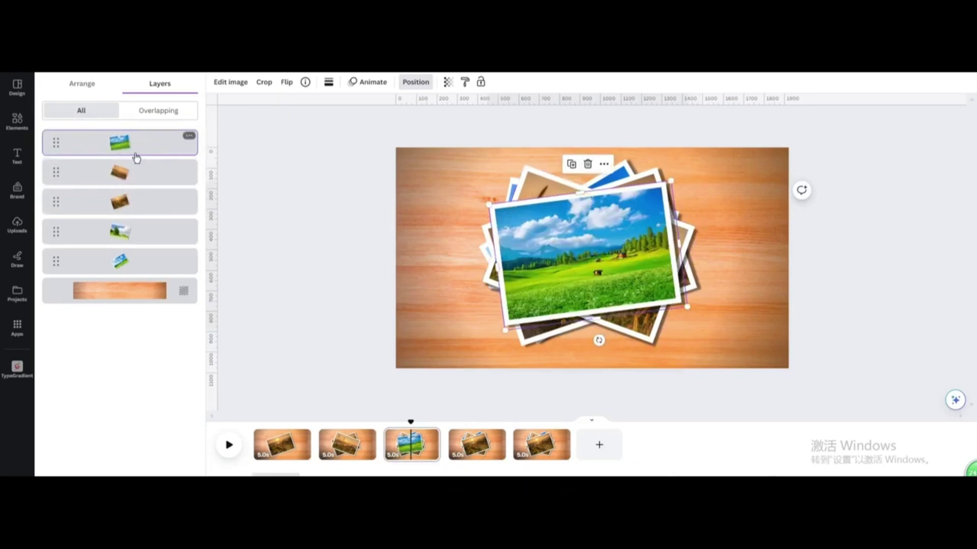
pyautogui.click(366, 83)
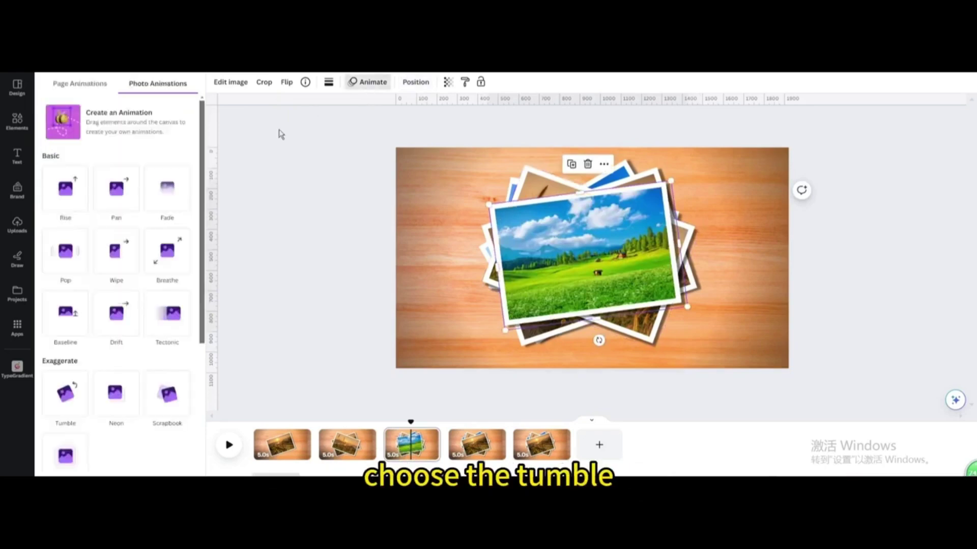
pyautogui.click(66, 400)
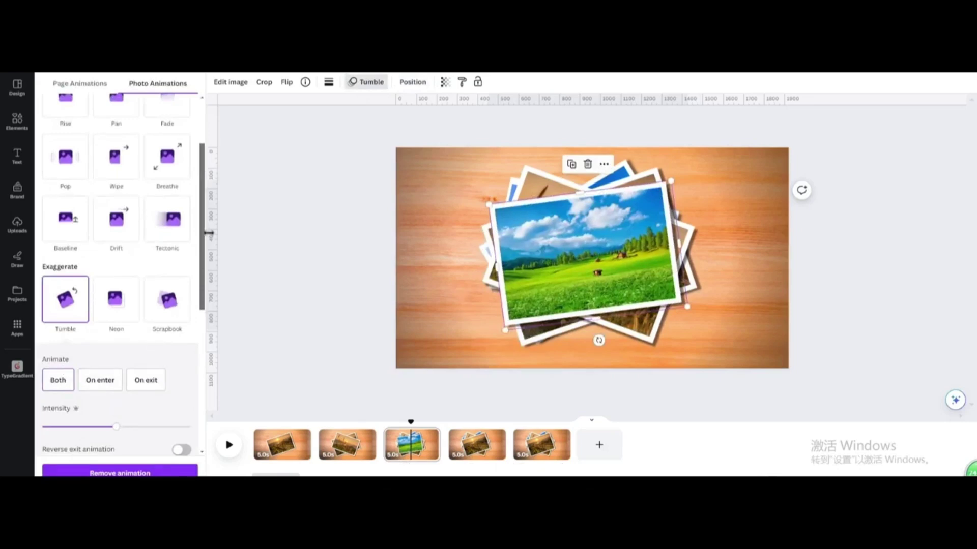
# Delete the tree photo and the steeply tilted meadow photo from the third page.
pyautogui.click(413, 83)
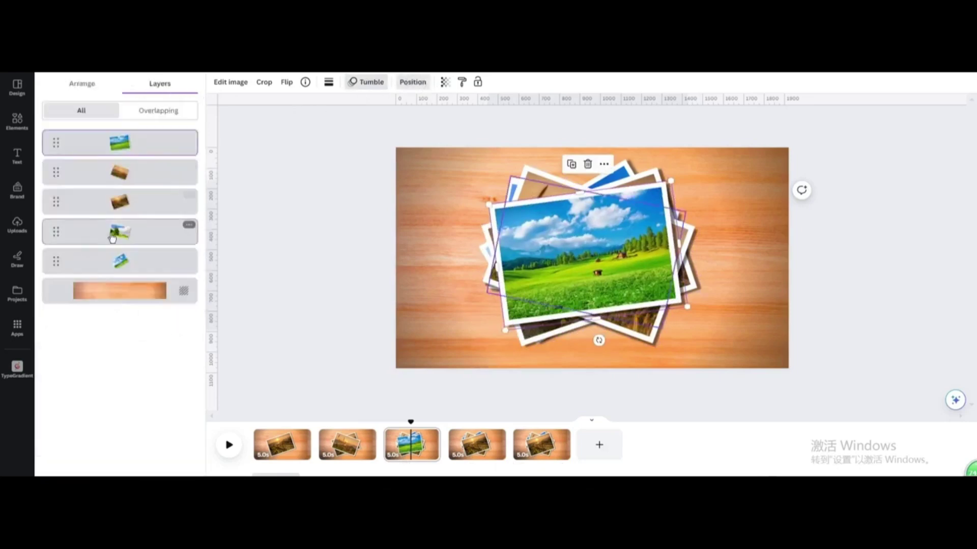
pyautogui.click(188, 226)
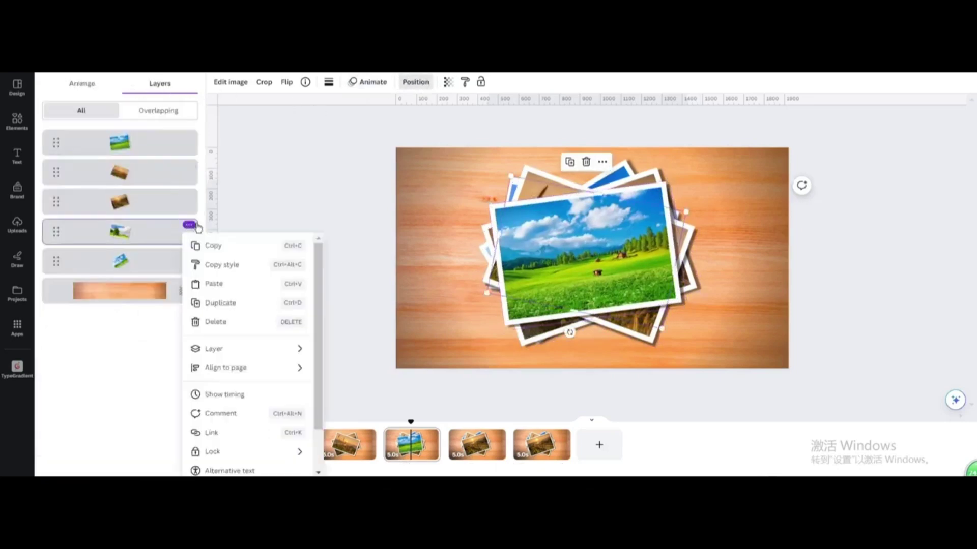
pyautogui.click(216, 322)
pyautogui.click(190, 225)
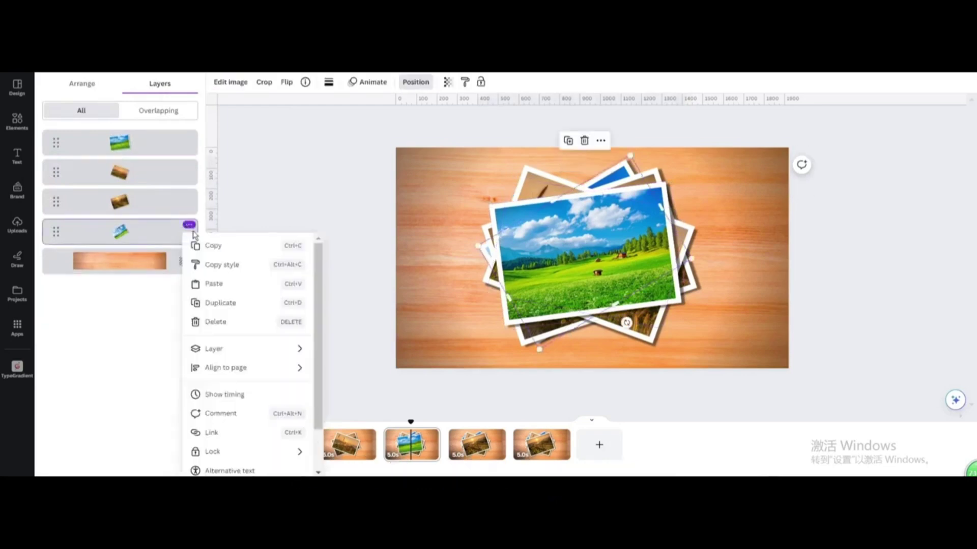
pyautogui.click(217, 321)
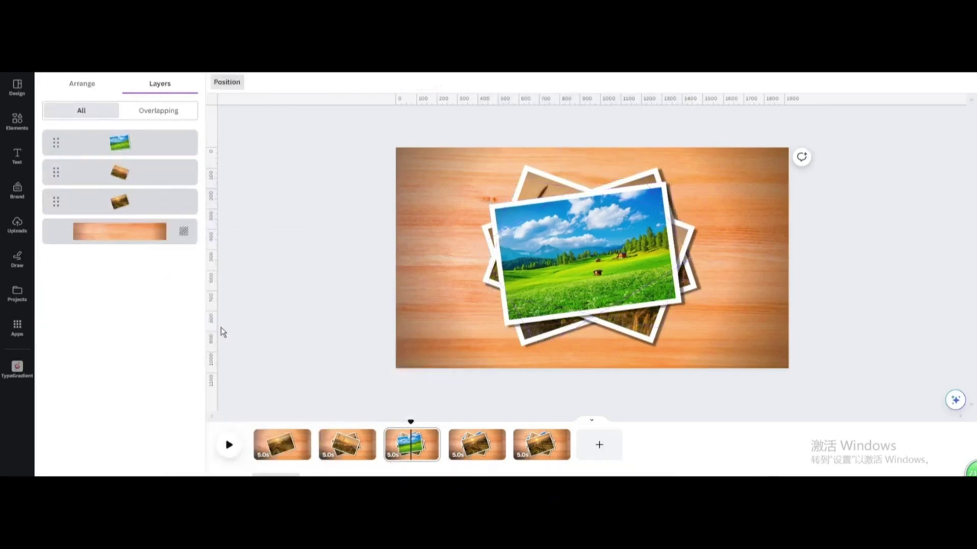
# On the fourth page, reorder the layers so the tree photo is on top, and delete the steeply tilted meadow photo.
pyautogui.click(475, 444)
pyautogui.moveTo(157, 199); pyautogui.dragTo(142, 144)
pyautogui.moveTo(120, 232); pyautogui.dragTo(133, 147)
pyautogui.click(189, 254)
pyautogui.click(219, 349)
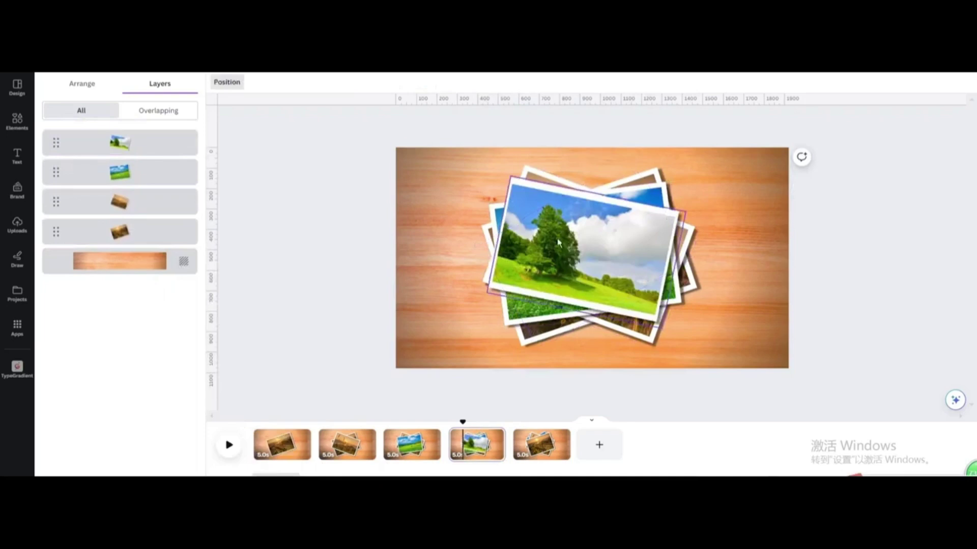
# Apply the Tumble photo animation to the tree photo on the fourth page.
pyautogui.click(585, 245)
pyautogui.click(367, 82)
pyautogui.click(66, 320)
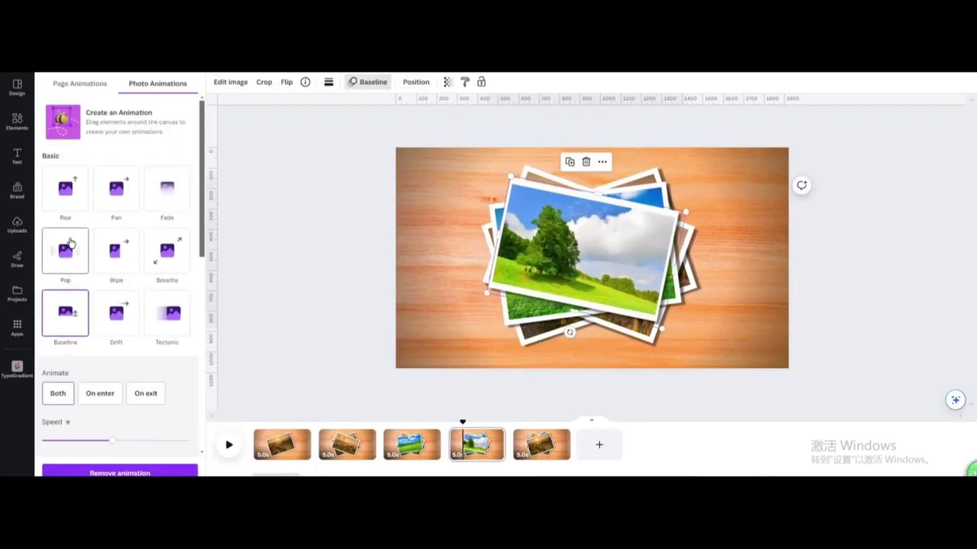
pyautogui.scroll(-3, 68, 356)
pyautogui.click(72, 381)
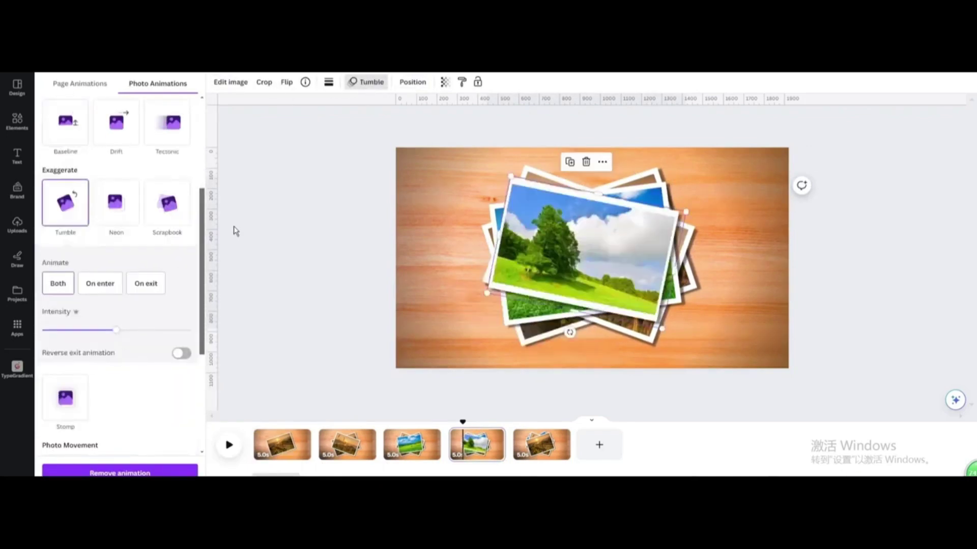
# On the fifth page, reverse the photo stacking order so the steeply tilted meadow photo is on top, and apply Tumble on enter to it.
pyautogui.click(537, 455)
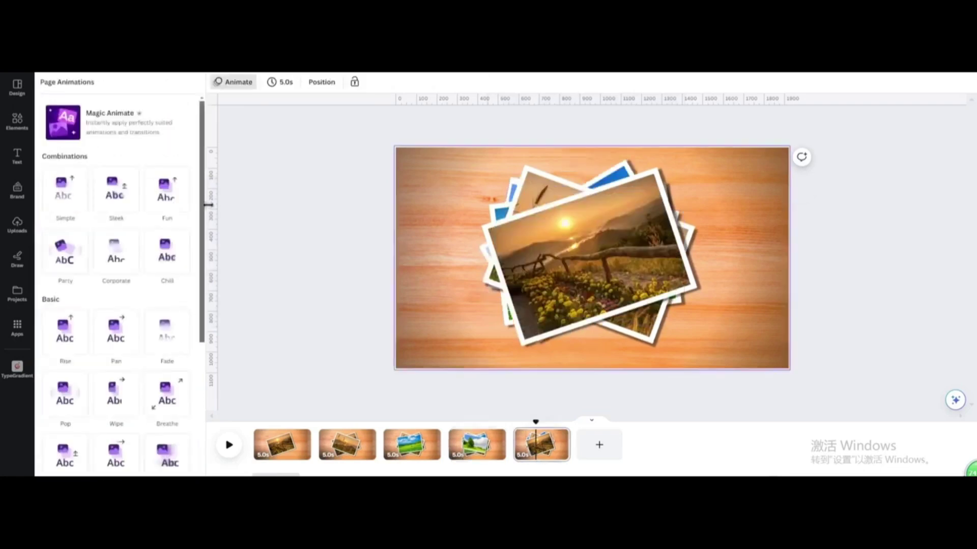
pyautogui.click(324, 82)
pyautogui.moveTo(148, 173); pyautogui.dragTo(120, 138)
pyautogui.moveTo(120, 202); pyautogui.dragTo(120, 138)
pyautogui.moveTo(120, 232); pyautogui.dragTo(120, 143)
pyautogui.moveTo(119, 261); pyautogui.dragTo(128, 143)
pyautogui.click(367, 82)
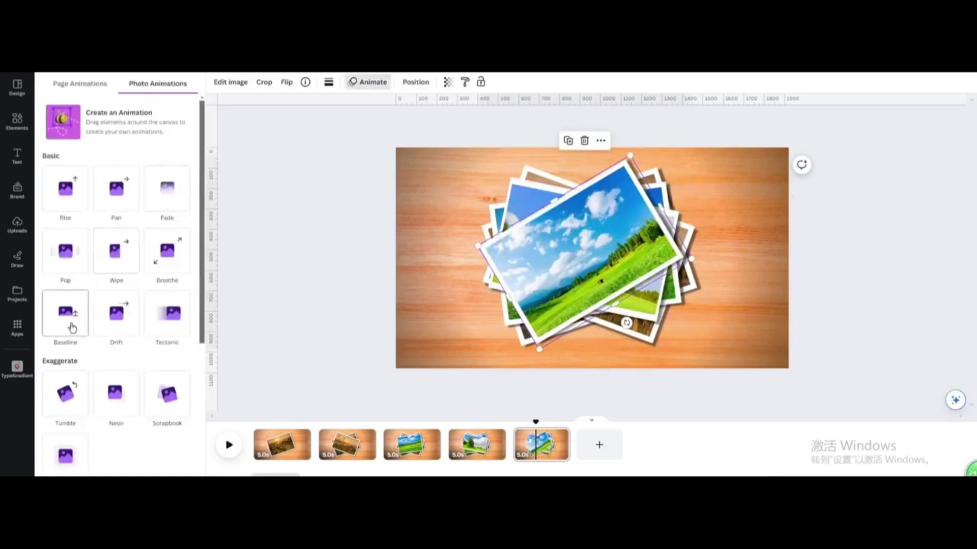
pyautogui.click(67, 407)
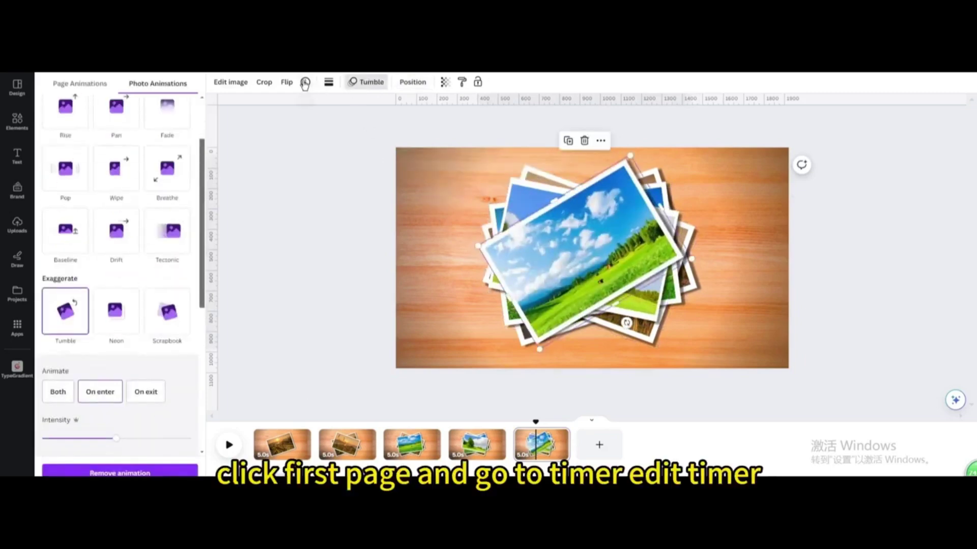
# Set the page timing to 1.0 s and apply it to all five pages.
pyautogui.click(262, 453)
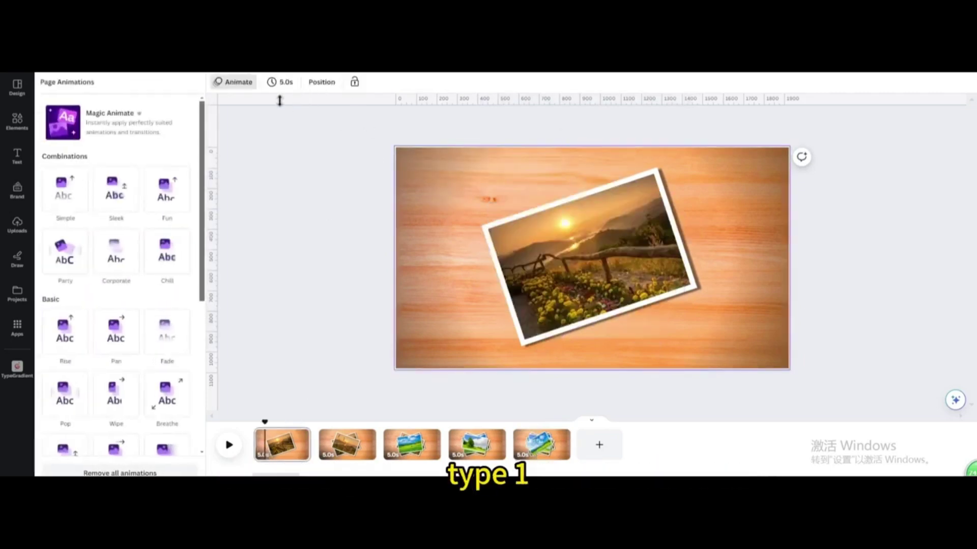
pyautogui.click(275, 84)
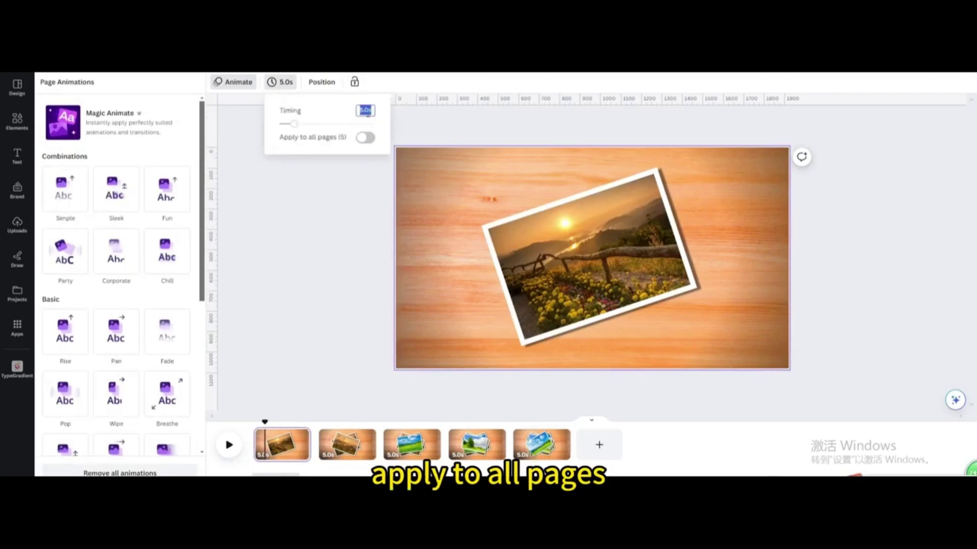
pyautogui.press('BackSpace')
pyautogui.click(374, 140)
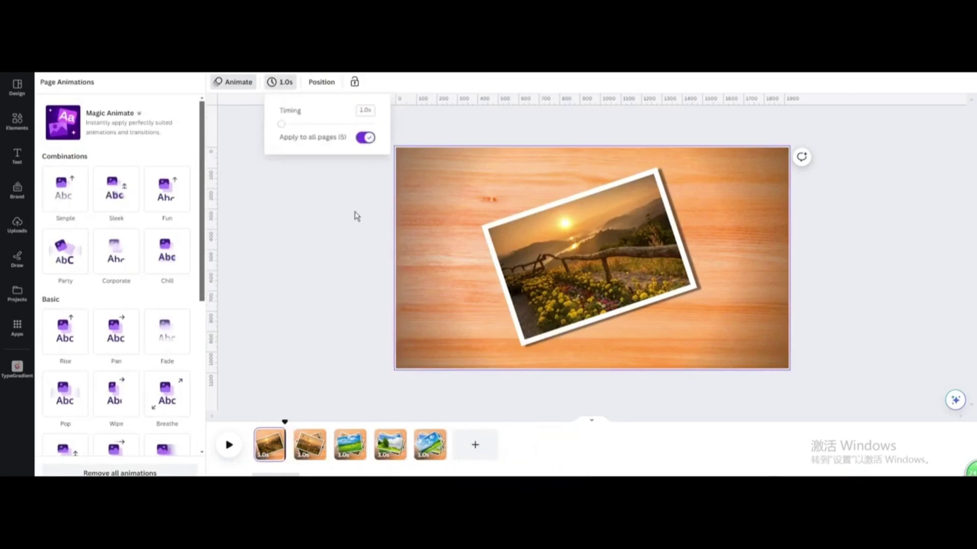
# Add a Match & Move transition between the first two pages and set the timing of all pages to 1.0 s again.
pyautogui.click(294, 469)
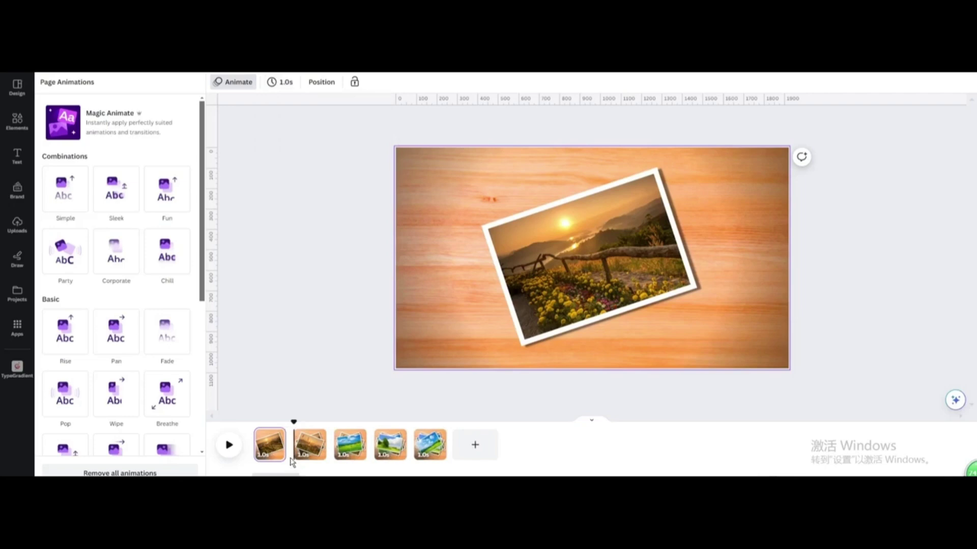
pyautogui.moveTo(294, 459)
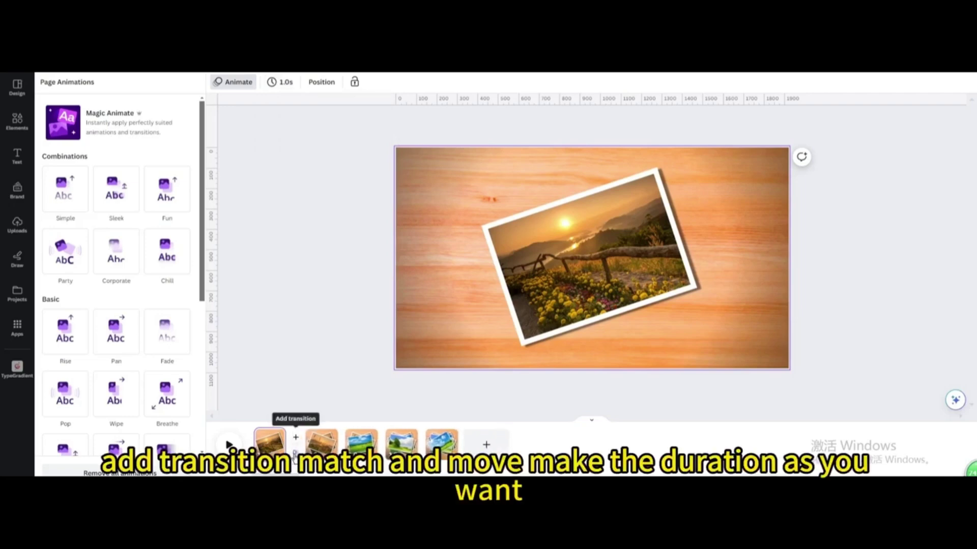
pyautogui.click(296, 437)
pyautogui.click(76, 250)
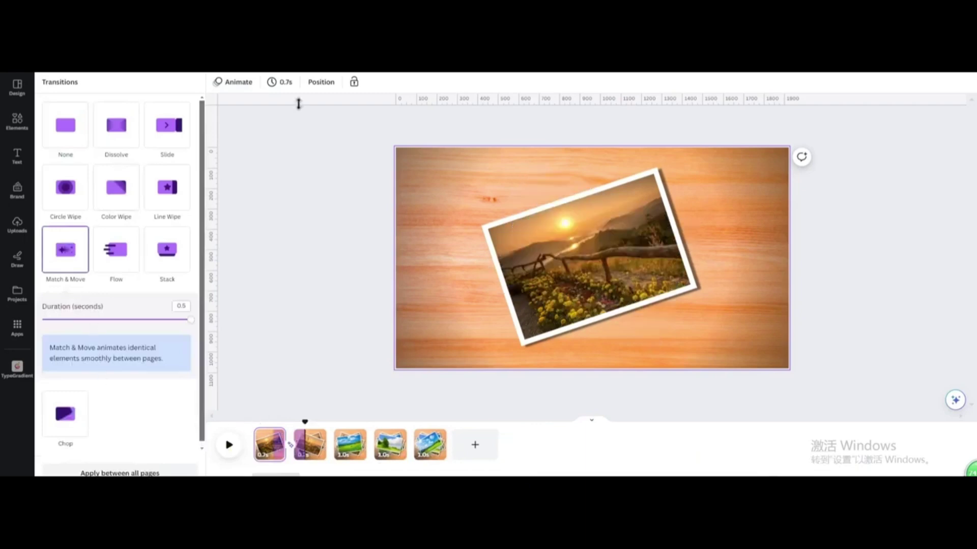
pyautogui.click(287, 84)
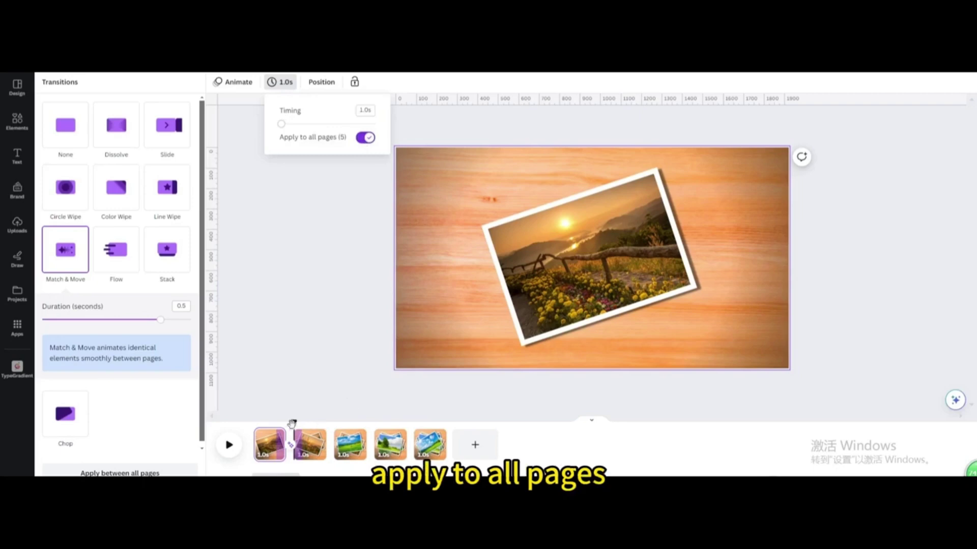
# Play the photo-stack animation from the beginning to review it.
pyautogui.click(285, 435)
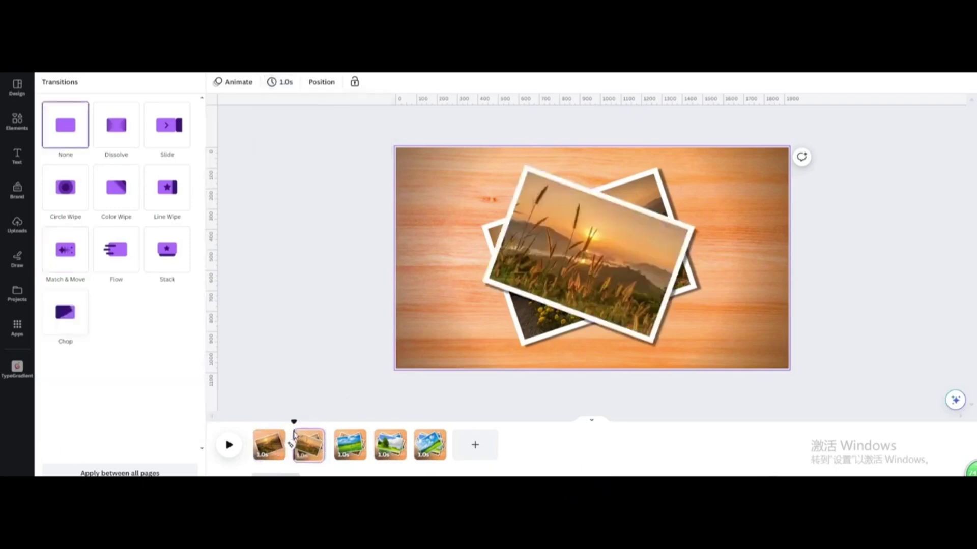
pyautogui.moveTo(294, 423); pyautogui.dragTo(251, 433)
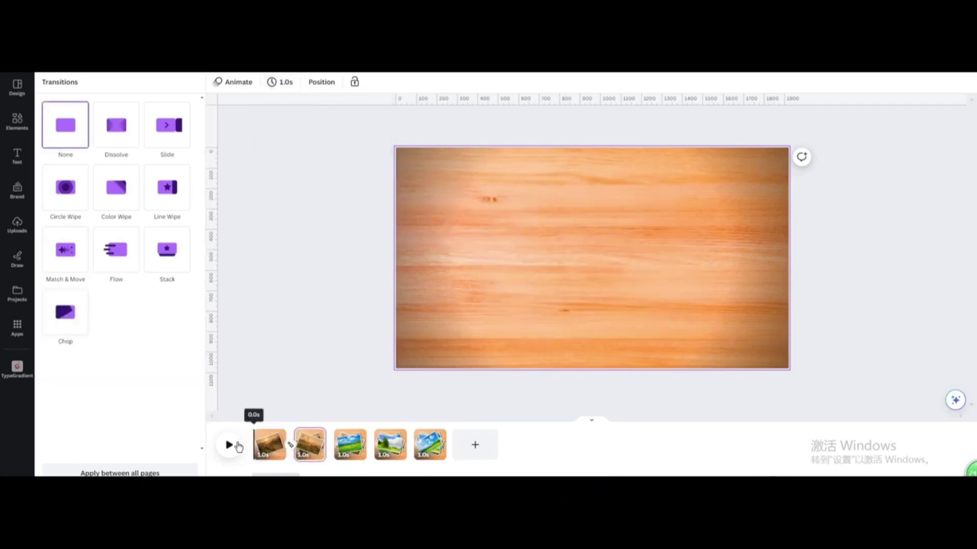
pyautogui.click(237, 447)
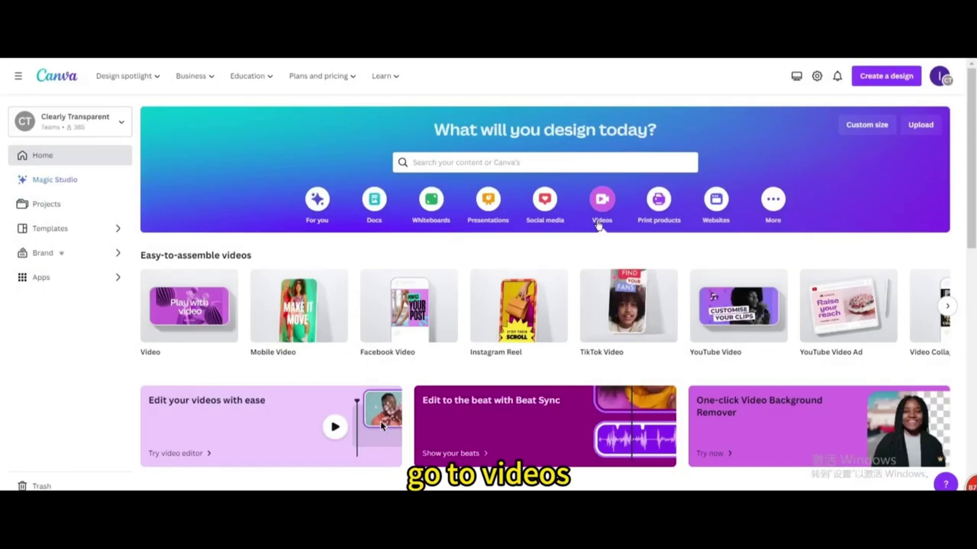
# Create a new blank video design and fill its background with the light green-to-blue gradient.
pyautogui.click(201, 304)
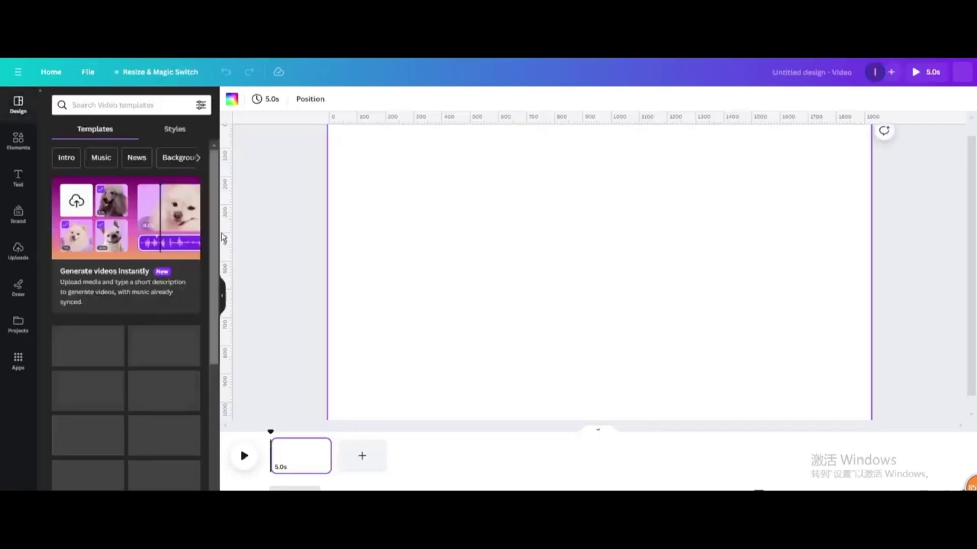
pyautogui.click(230, 102)
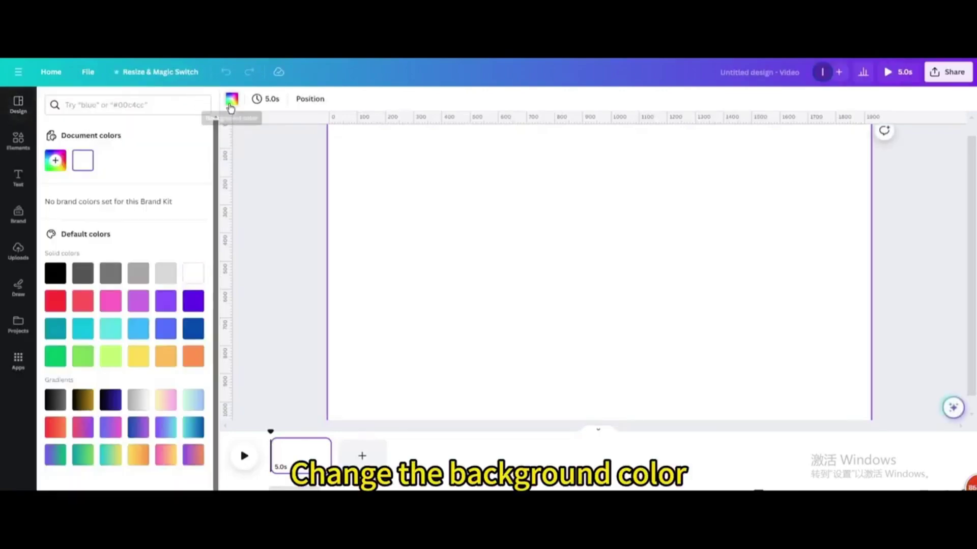
pyautogui.click(171, 410)
pyautogui.click(188, 405)
pyautogui.scroll(-2, 474, 270)
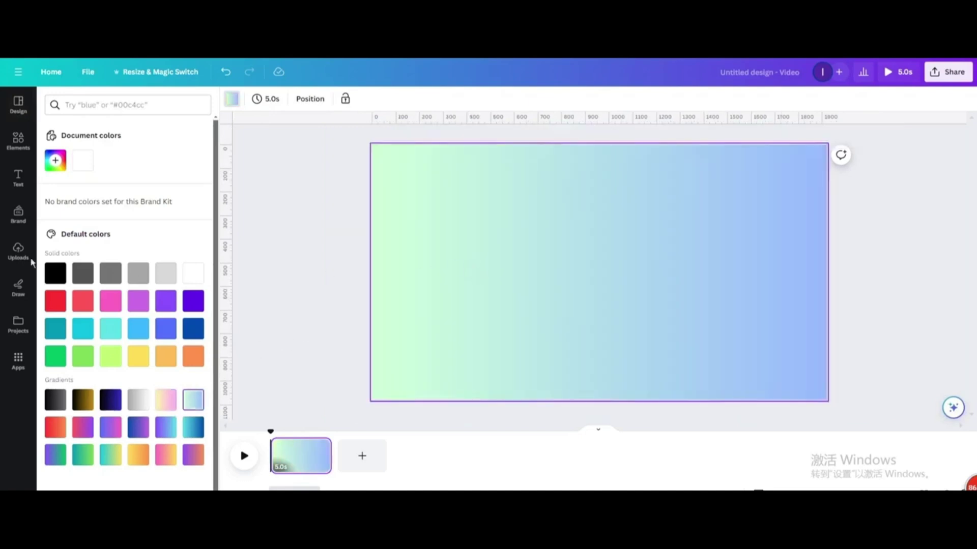
# Add a small portrait rounded-corner frame near the page's upper right and overlap it with a larger duplicate offset down and left.
pyautogui.click(15, 154)
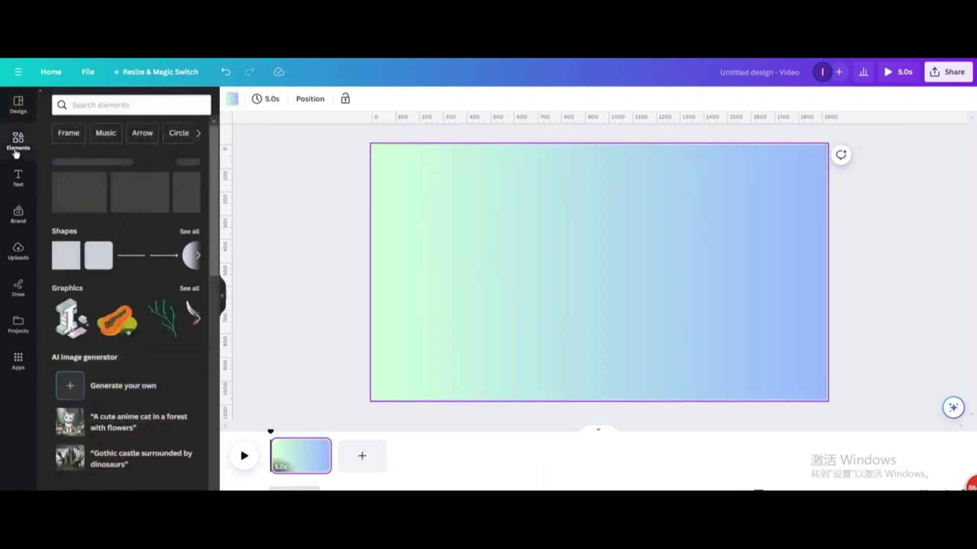
pyautogui.scroll(-15, 107, 275)
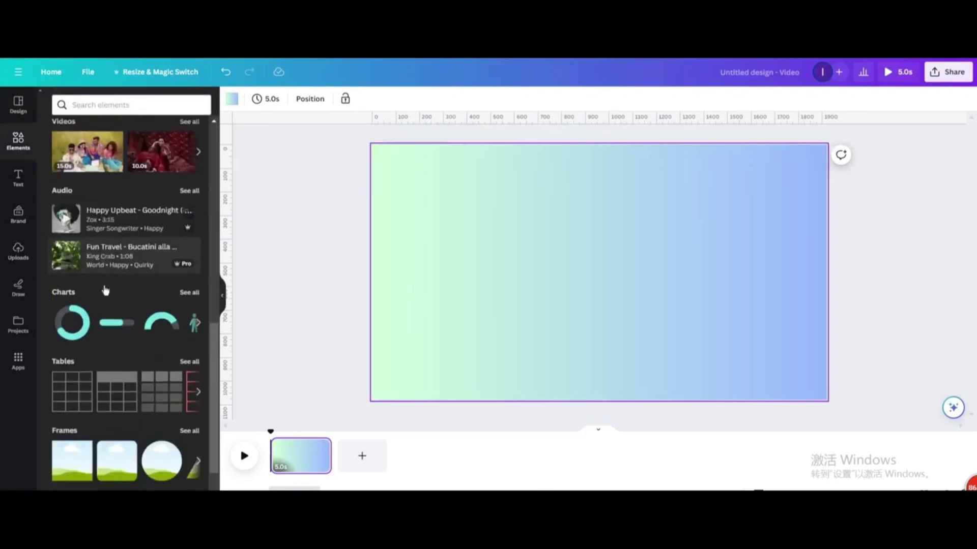
pyautogui.scroll(-2, 105, 291)
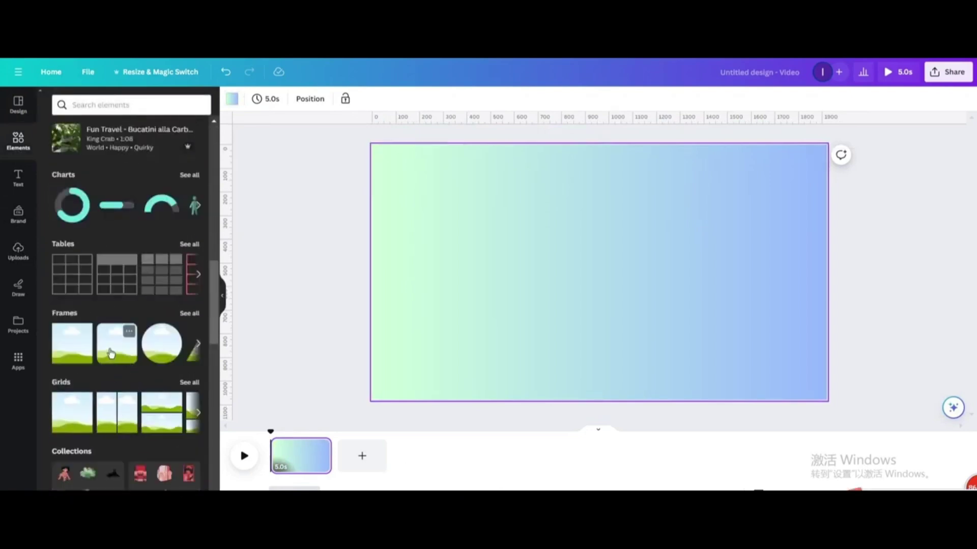
pyautogui.click(114, 352)
pyautogui.moveTo(663, 206); pyautogui.dragTo(568, 241)
pyautogui.moveTo(599, 302); pyautogui.dragTo(626, 254)
pyautogui.click(674, 242)
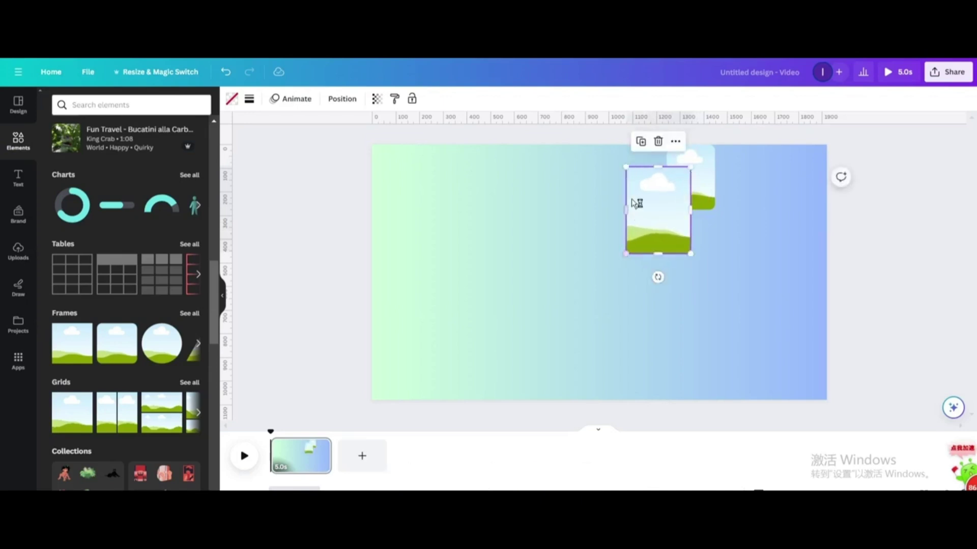
# Duplicate the frame two more times, continuing the diagonal toward the lower left and making each copy larger than the one behind it.
pyautogui.click(641, 140)
pyautogui.moveTo(684, 186); pyautogui.dragTo(639, 234)
pyautogui.moveTo(598, 286); pyautogui.dragTo(577, 307)
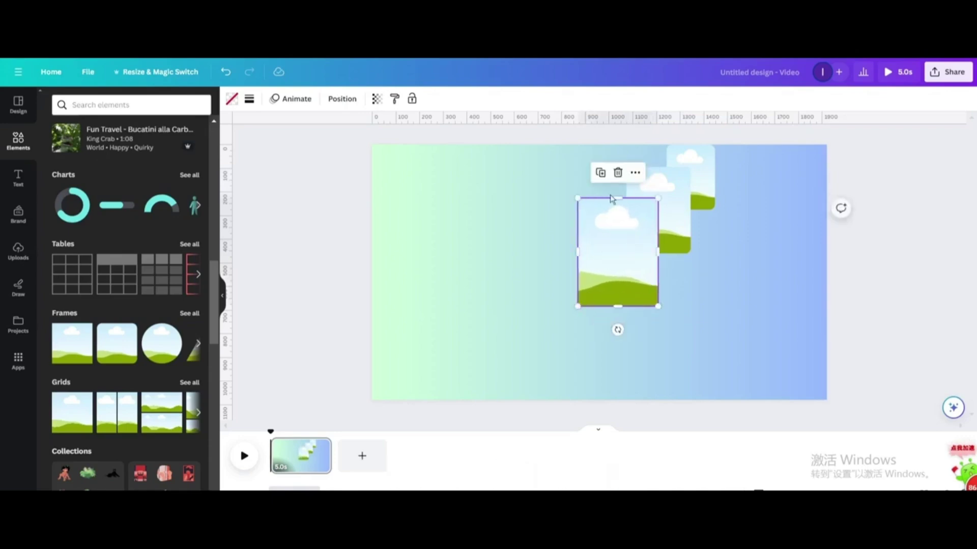
pyautogui.click(601, 173)
pyautogui.moveTo(591, 262); pyautogui.dragTo(598, 263)
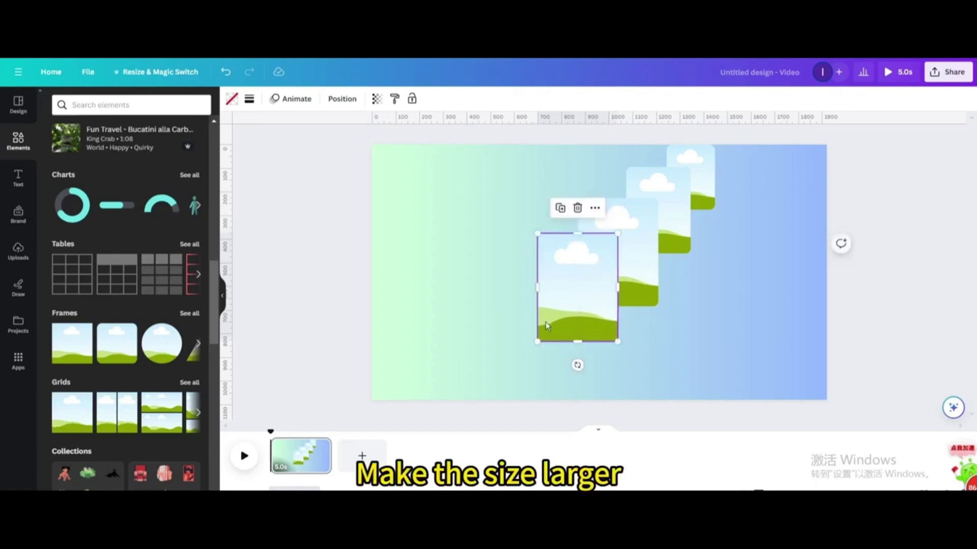
pyautogui.moveTo(538, 343); pyautogui.dragTo(527, 356)
# Duplicate the fourth frame, place the copy at the lower-left end of the diagonal and enlarge it as the front frame.
pyautogui.click(555, 208)
pyautogui.moveTo(538, 302); pyautogui.dragTo(517, 256)
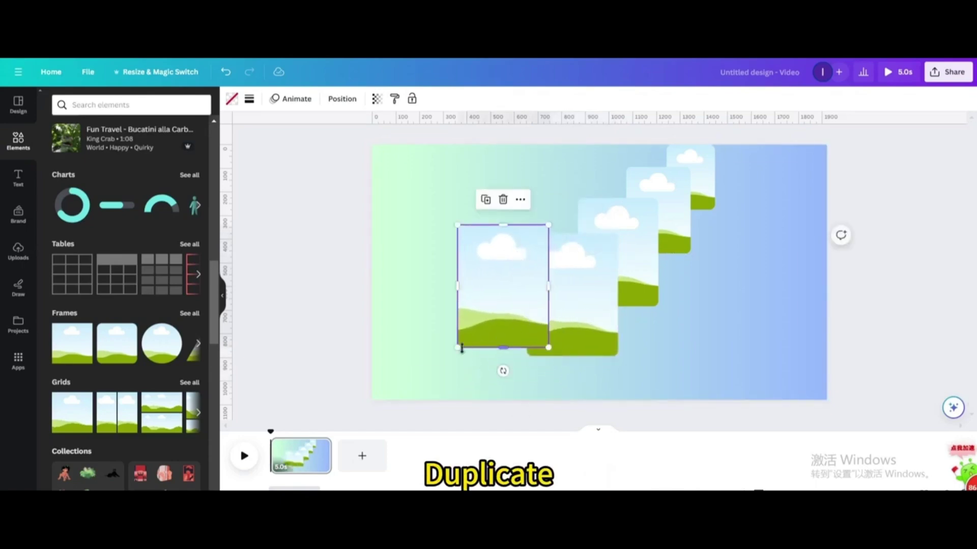
pyautogui.moveTo(456, 350); pyautogui.dragTo(478, 337)
pyautogui.moveTo(437, 388); pyautogui.dragTo(436, 391)
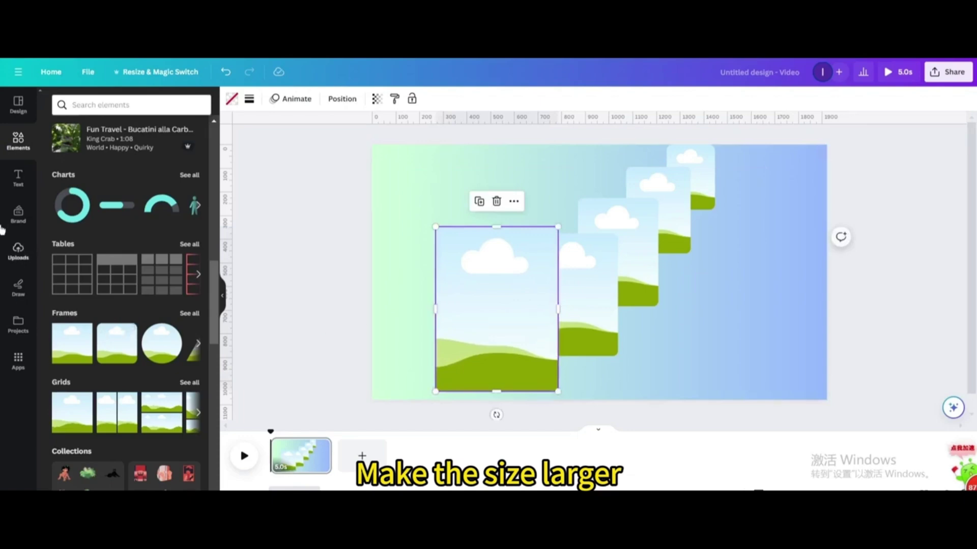
# Fill the front frame with the Statue of Liberty photo and the second frame with the Eiffel Tower photo from the recently used elements.
pyautogui.scroll(12, 142, 212)
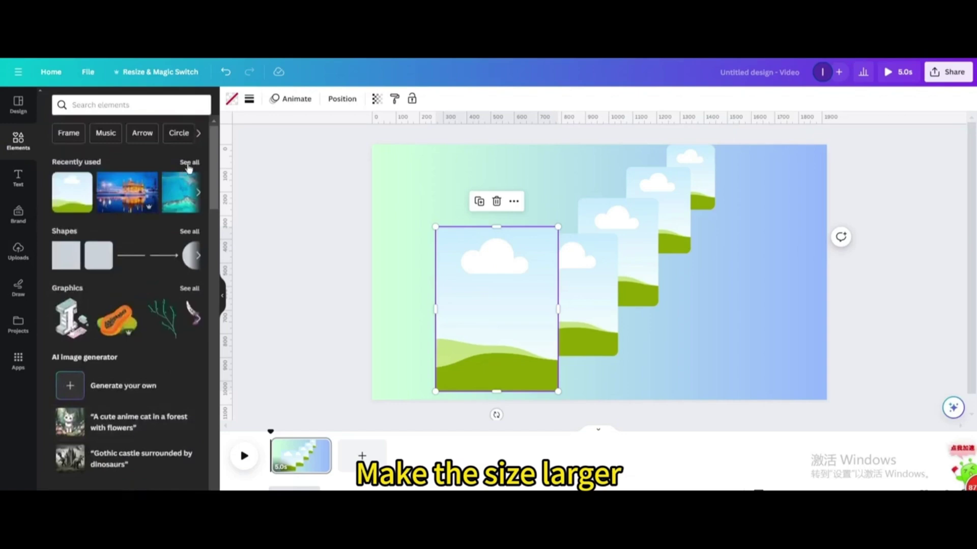
pyautogui.click(190, 163)
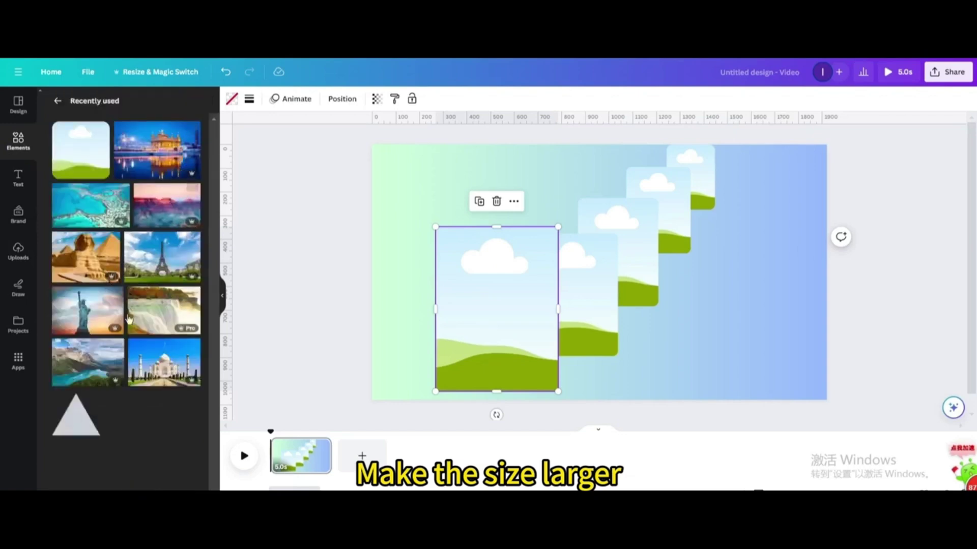
pyautogui.moveTo(88, 315); pyautogui.dragTo(508, 325)
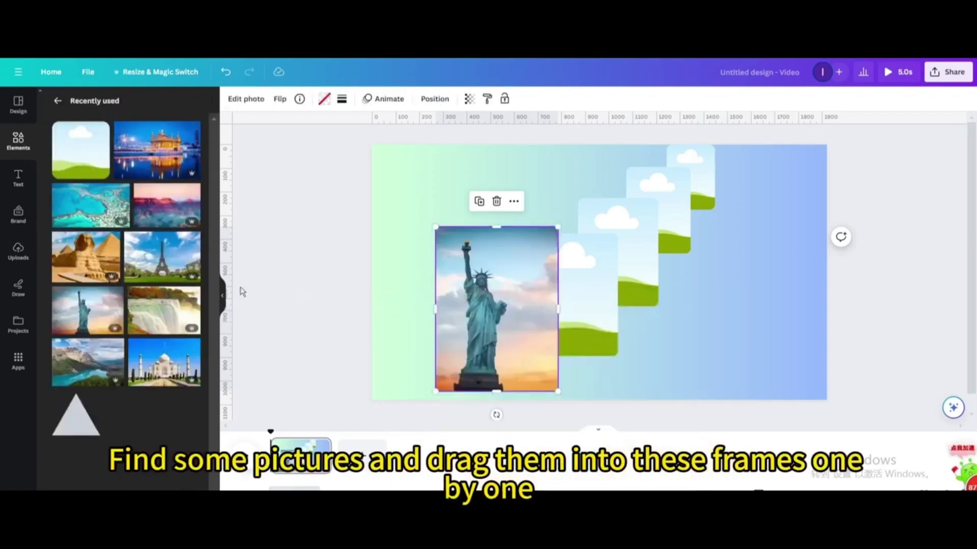
pyautogui.moveTo(141, 272); pyautogui.dragTo(555, 276)
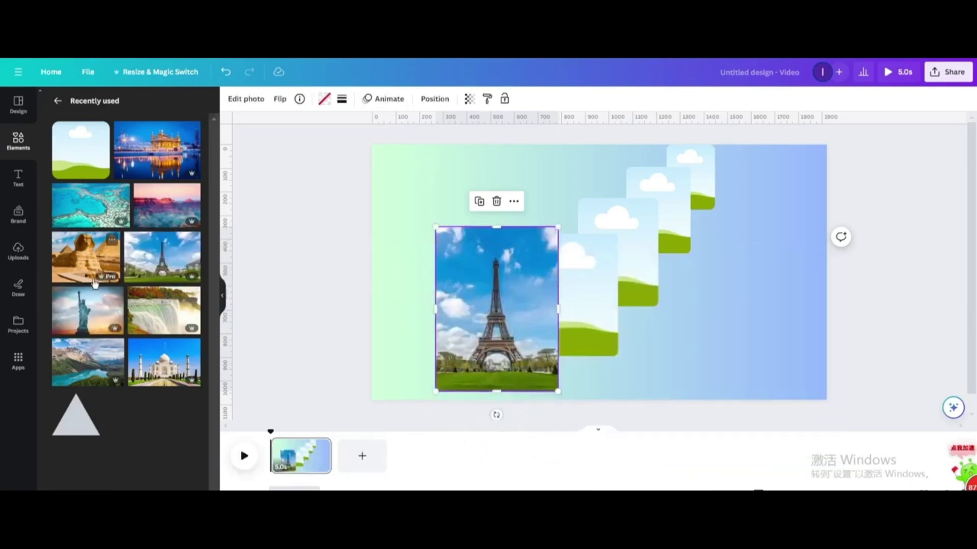
pyautogui.moveTo(96, 311); pyautogui.dragTo(456, 301)
pyautogui.moveTo(165, 265); pyautogui.dragTo(600, 263)
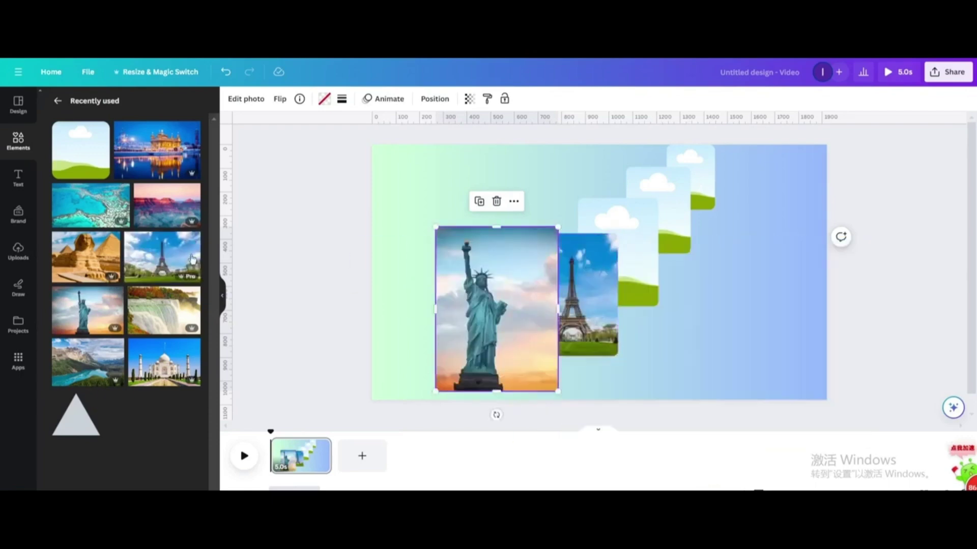
# Fill the three remaining frames, front to back, with the Sphinx, red canyon and coral reef photos.
pyautogui.moveTo(91, 252); pyautogui.dragTo(624, 249)
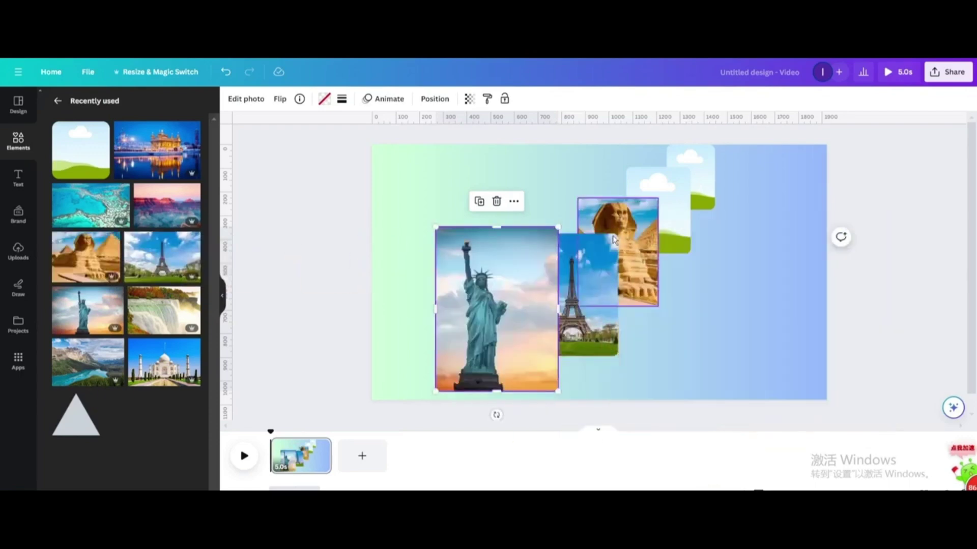
pyautogui.moveTo(149, 219); pyautogui.dragTo(650, 193)
pyautogui.moveTo(66, 206); pyautogui.dragTo(705, 178)
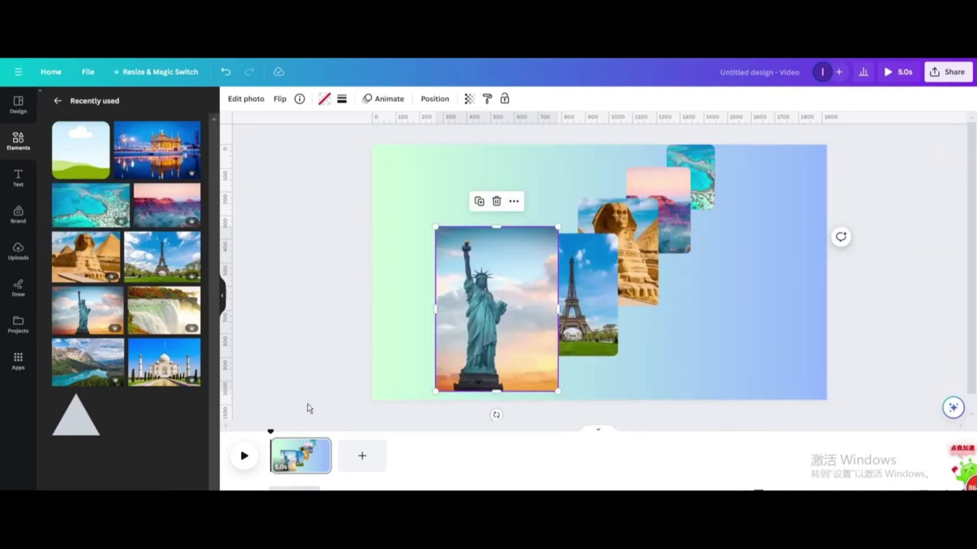
# Duplicate the first page and refill the copy's frames, front to back, with the Eiffel Tower, Sphinx, canyon, coral reef and golden temple photos.
pyautogui.click(324, 448)
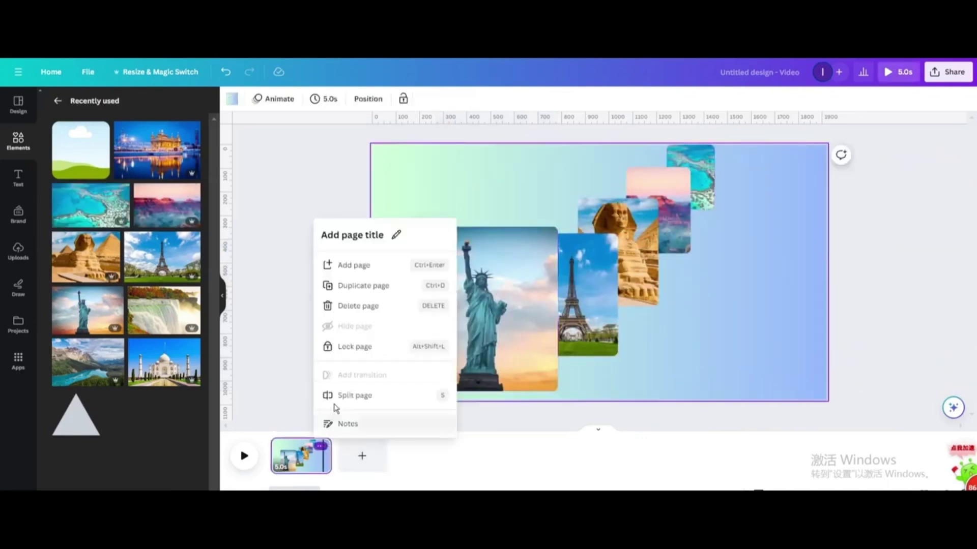
pyautogui.click(365, 286)
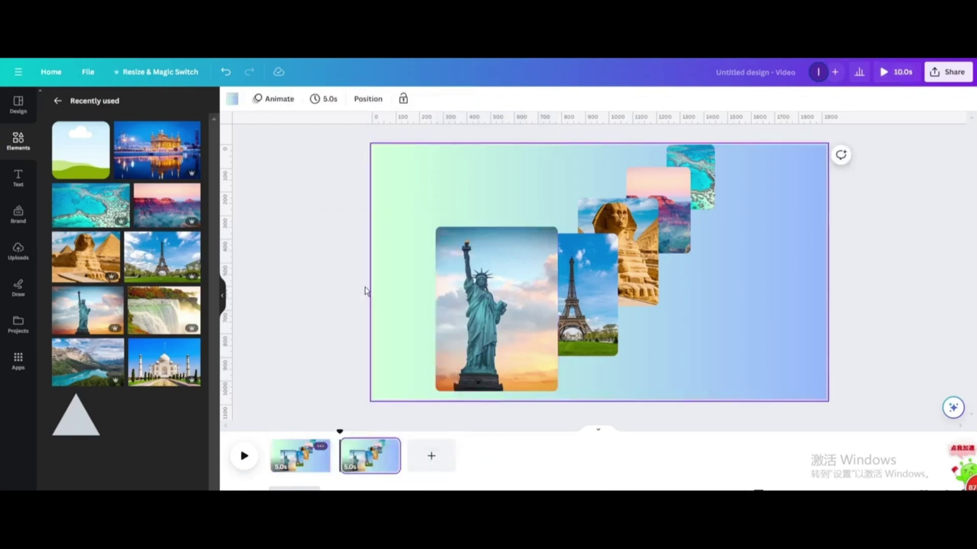
pyautogui.moveTo(170, 257); pyautogui.dragTo(482, 316)
pyautogui.moveTo(84, 256); pyautogui.dragTo(588, 295)
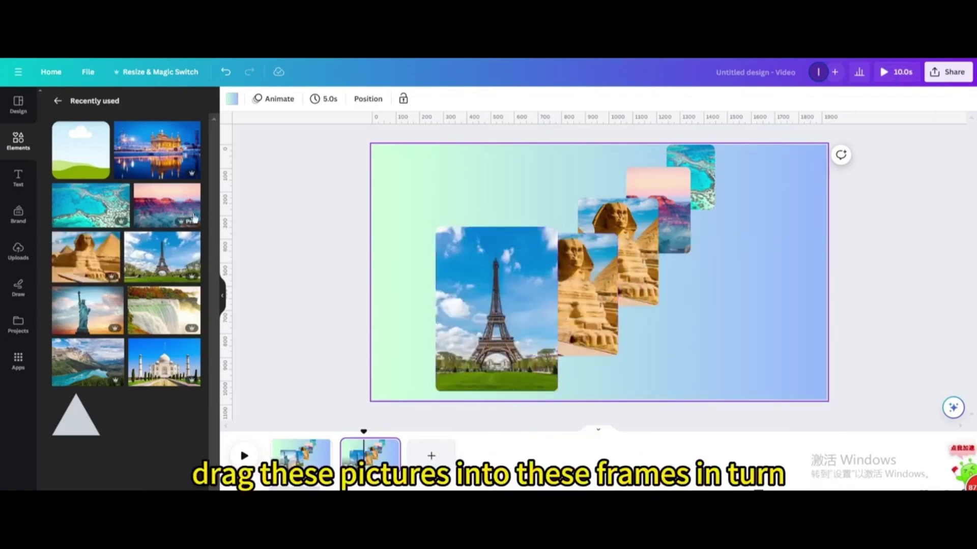
pyautogui.moveTo(196, 213); pyautogui.dragTo(634, 218)
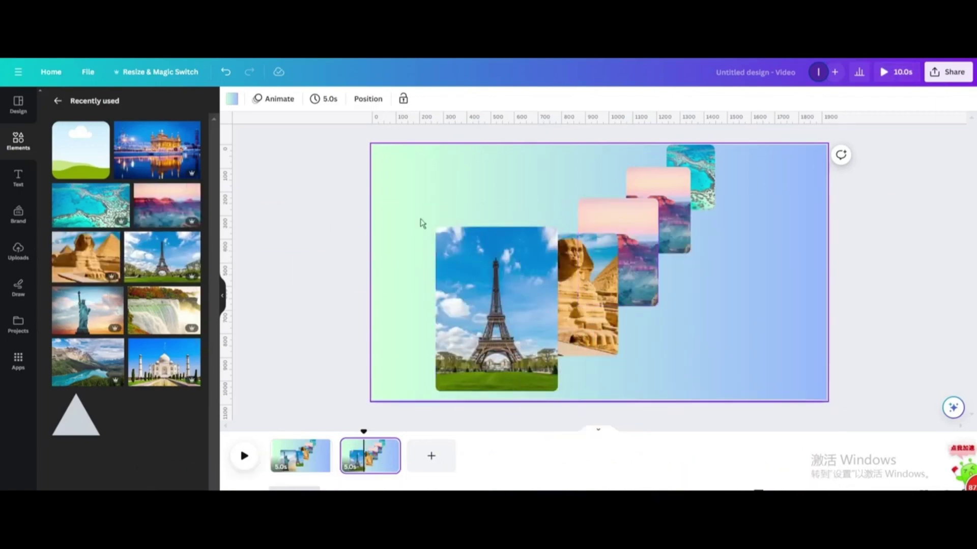
pyautogui.moveTo(91, 215); pyautogui.dragTo(678, 199)
pyautogui.moveTo(170, 157); pyautogui.dragTo(640, 167)
pyautogui.moveTo(726, 171); pyautogui.dragTo(700, 177)
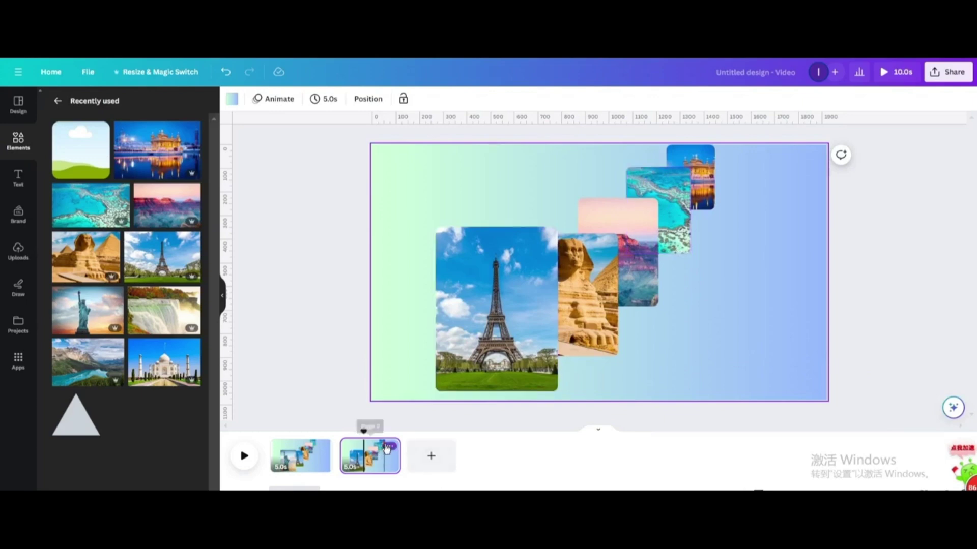
# Duplicate the second page and refill the copy's frames, front to back, with the Sphinx, canyon, coral reef, golden temple and Taj Mahal photos.
pyautogui.click(389, 447)
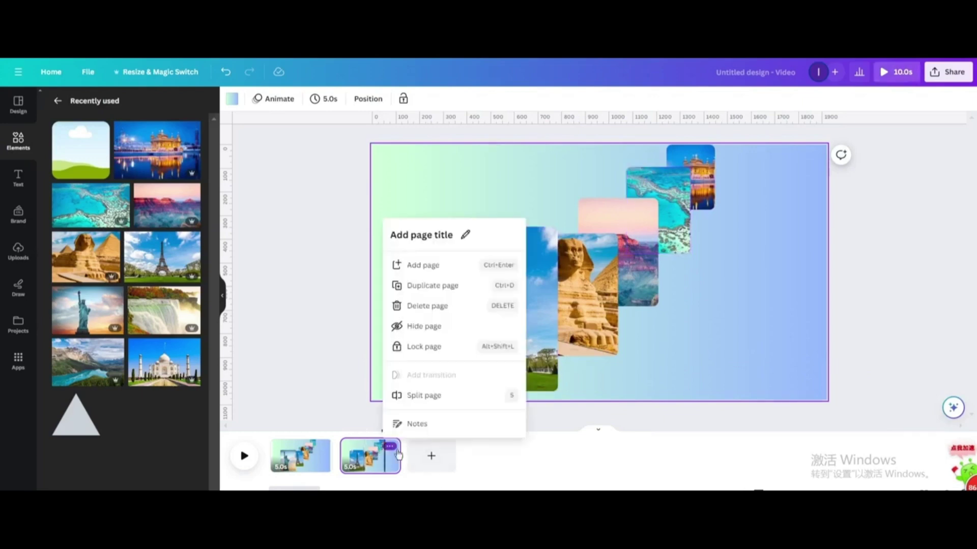
pyautogui.click(427, 286)
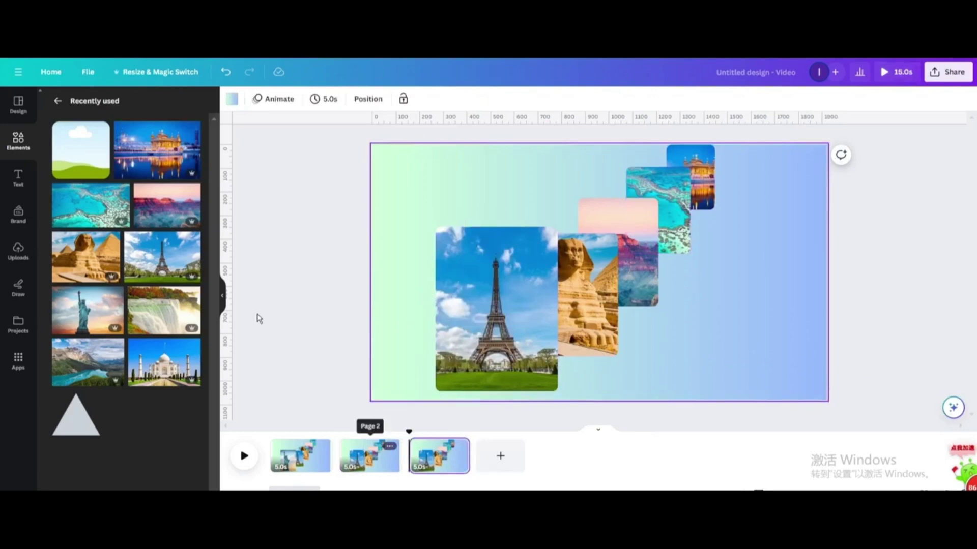
pyautogui.moveTo(118, 263); pyautogui.dragTo(496, 305)
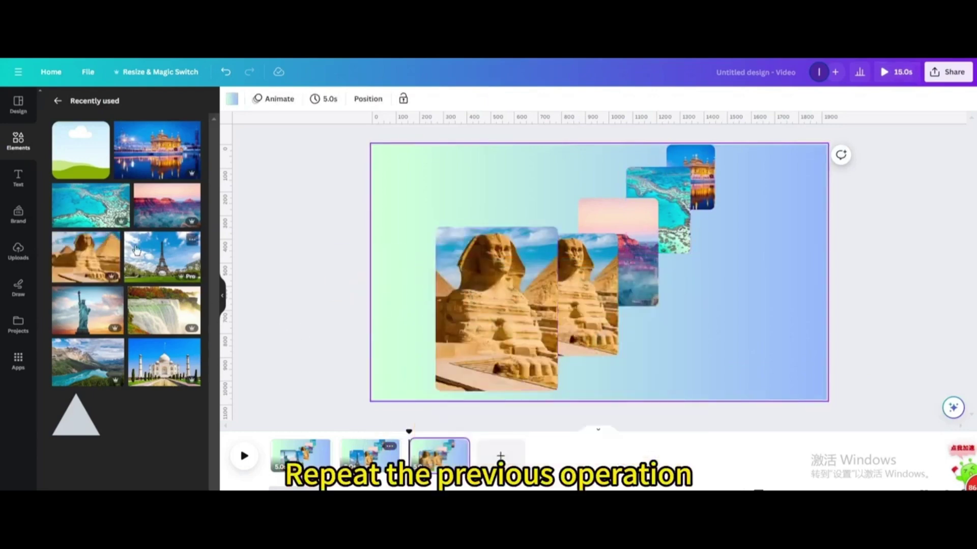
pyautogui.moveTo(142, 228); pyautogui.dragTo(587, 301)
pyautogui.moveTo(90, 205); pyautogui.dragTo(611, 225)
pyautogui.moveTo(157, 150); pyautogui.dragTo(671, 216)
pyautogui.moveTo(164, 374); pyautogui.dragTo(698, 169)
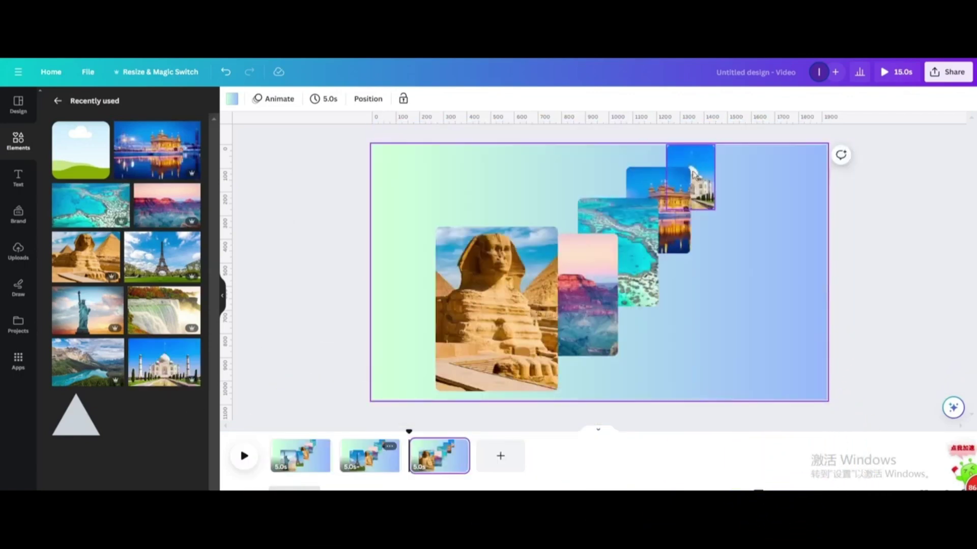
# Duplicate the third page and refill the copy's frames, front to back, with the canyon, coral reef, golden temple, Taj Mahal and mountain lake photos.
pyautogui.click(460, 448)
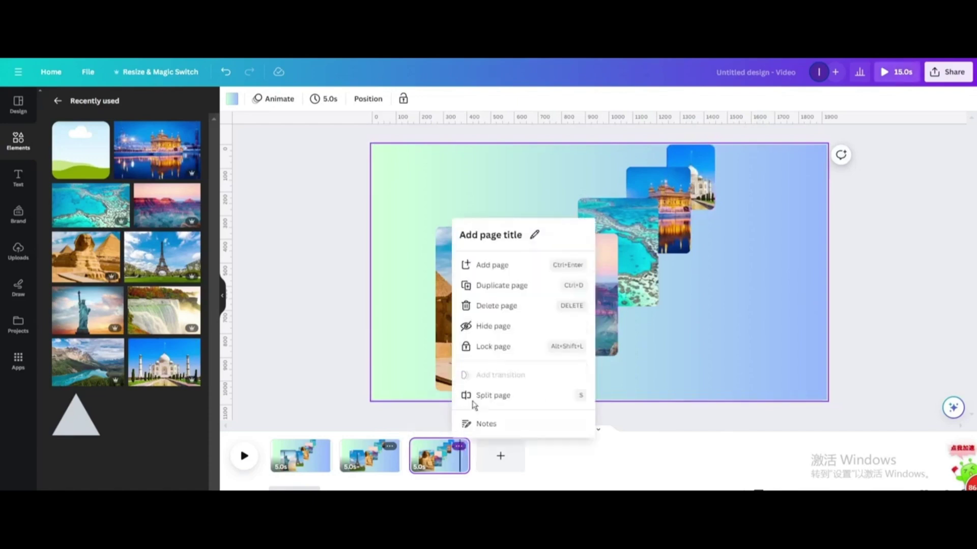
pyautogui.click(484, 283)
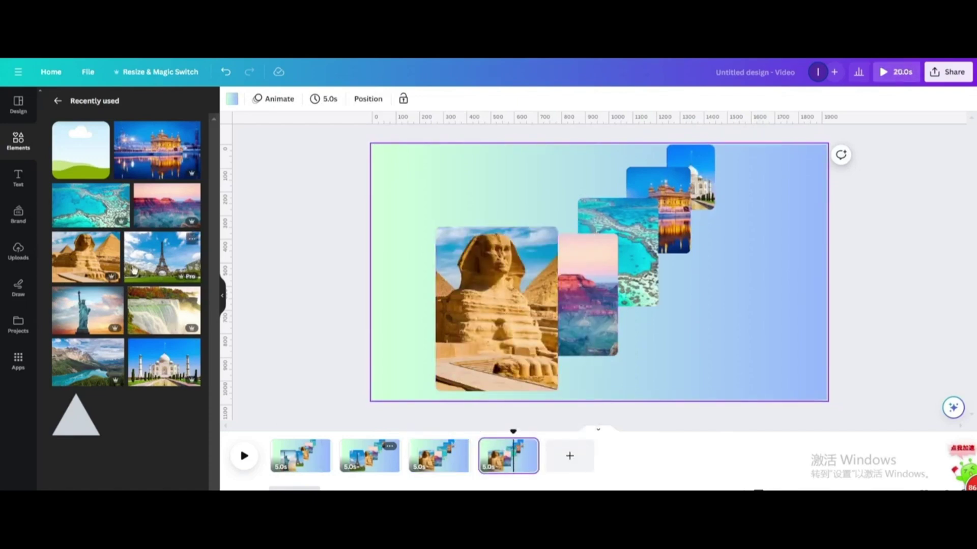
pyautogui.moveTo(156, 214); pyautogui.dragTo(467, 304)
pyautogui.moveTo(91, 205); pyautogui.dragTo(582, 272)
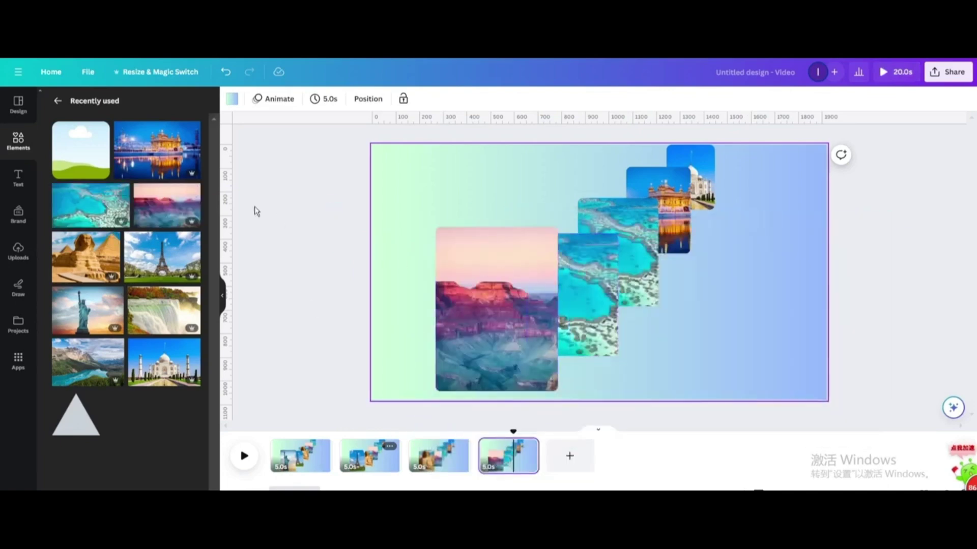
pyautogui.moveTo(156, 157); pyautogui.dragTo(623, 238)
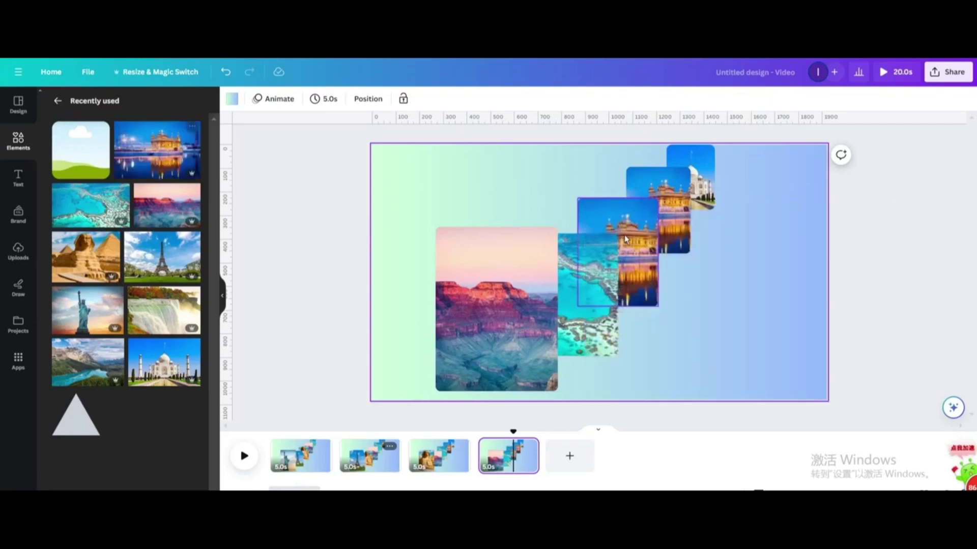
pyautogui.moveTo(152, 369); pyautogui.dragTo(682, 201)
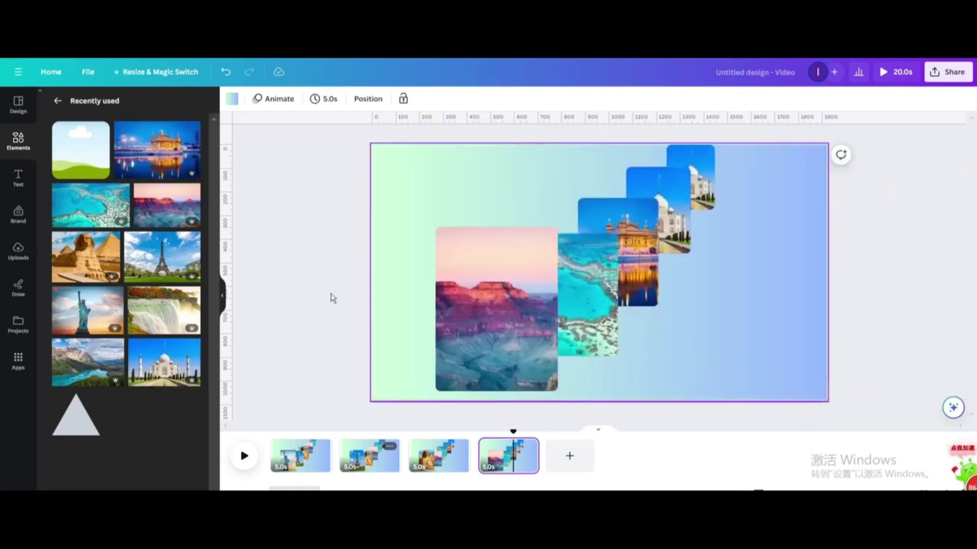
pyautogui.moveTo(87, 362); pyautogui.dragTo(709, 179)
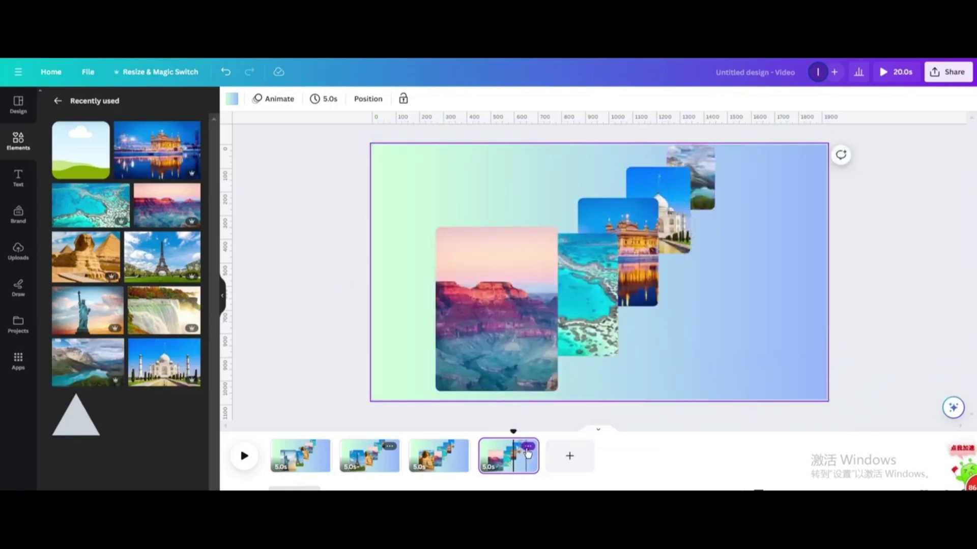
# Duplicate the fourth page and refill the copy's frames, front to back, with the reef, golden temple, Taj Mahal, mountain lake and waterfall photos.
pyautogui.click(528, 448)
pyautogui.click(565, 283)
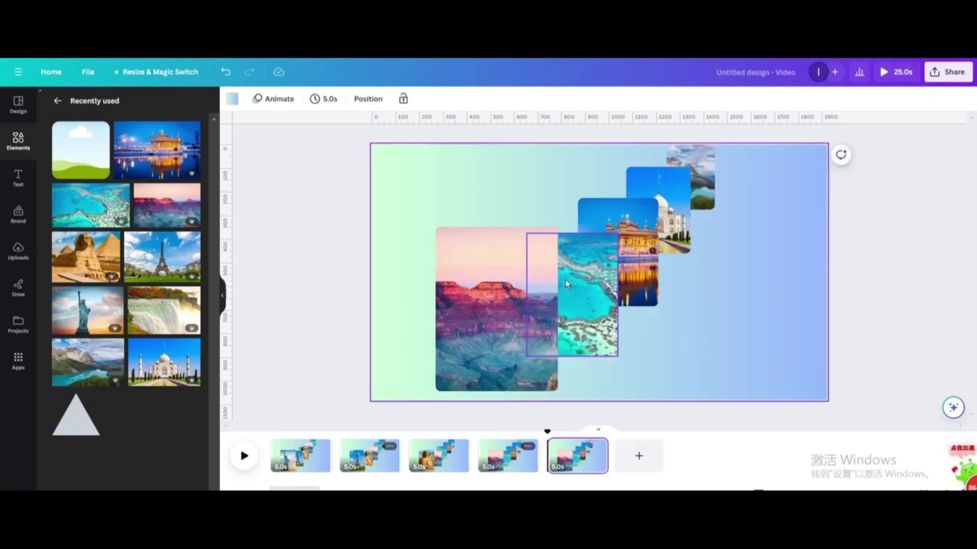
pyautogui.moveTo(103, 203); pyautogui.dragTo(489, 310)
pyautogui.moveTo(127, 153); pyautogui.dragTo(595, 289)
pyautogui.moveTo(171, 350); pyautogui.dragTo(641, 262)
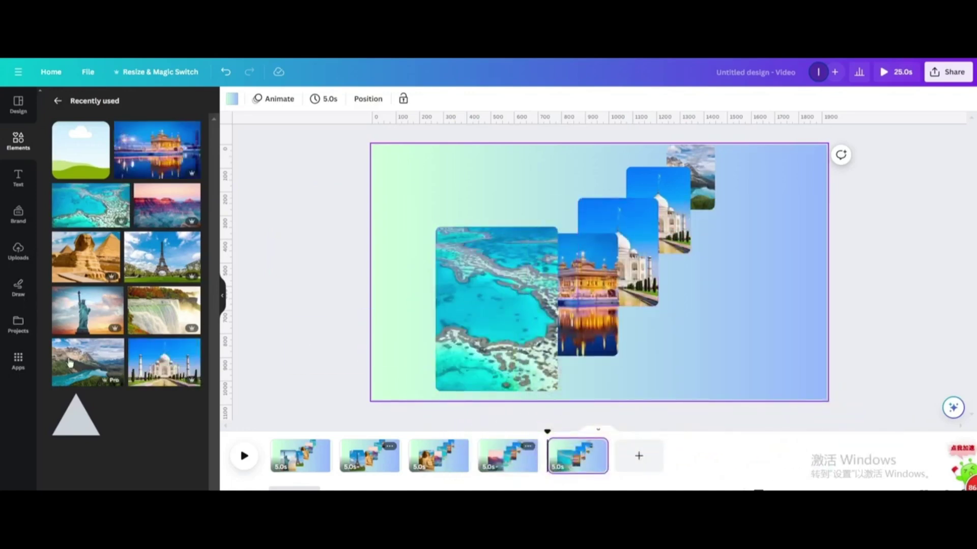
pyautogui.moveTo(59, 372); pyautogui.dragTo(651, 191)
pyautogui.moveTo(136, 318); pyautogui.dragTo(698, 164)
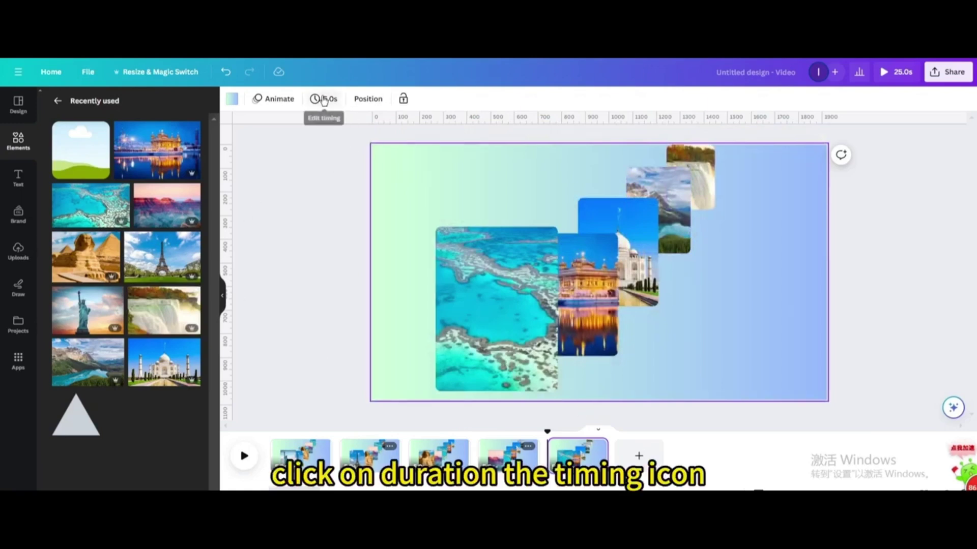
# Set the fifth page's timing to 2.5 seconds.
pyautogui.click(323, 100)
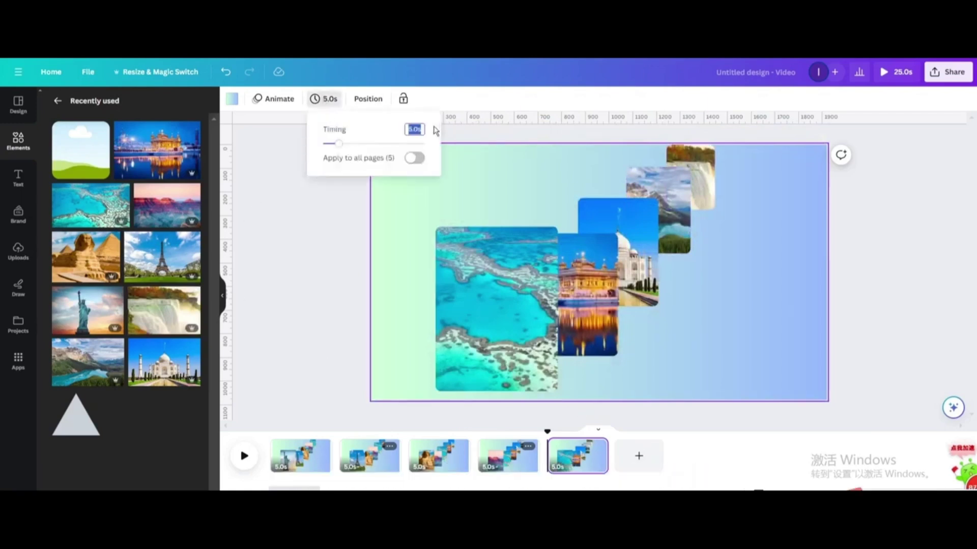
pyautogui.write('2.5')
pyautogui.press('Return')
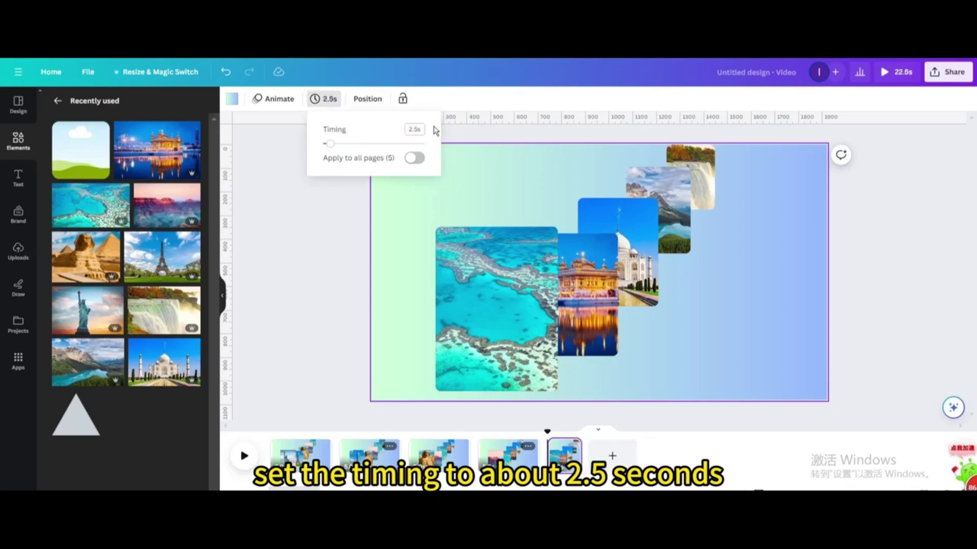
# Apply the 2.5-second timing to all five pages and add the Match & Move transition between every page.
pyautogui.click(416, 158)
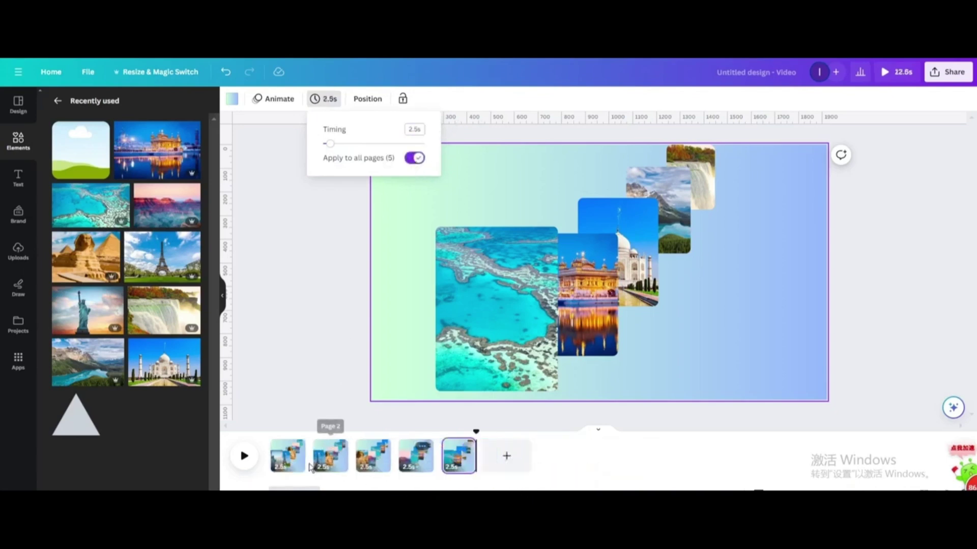
pyautogui.click(316, 448)
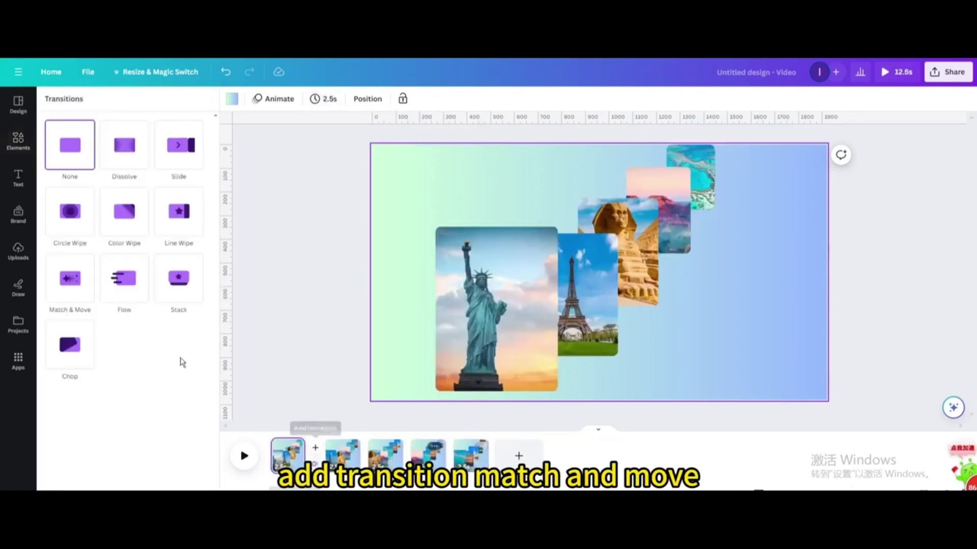
pyautogui.click(66, 287)
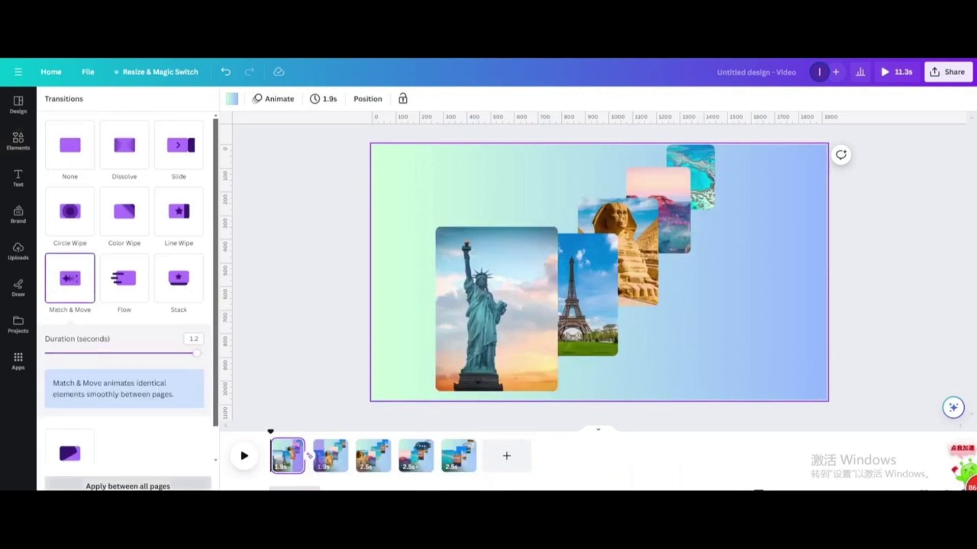
pyautogui.click(194, 483)
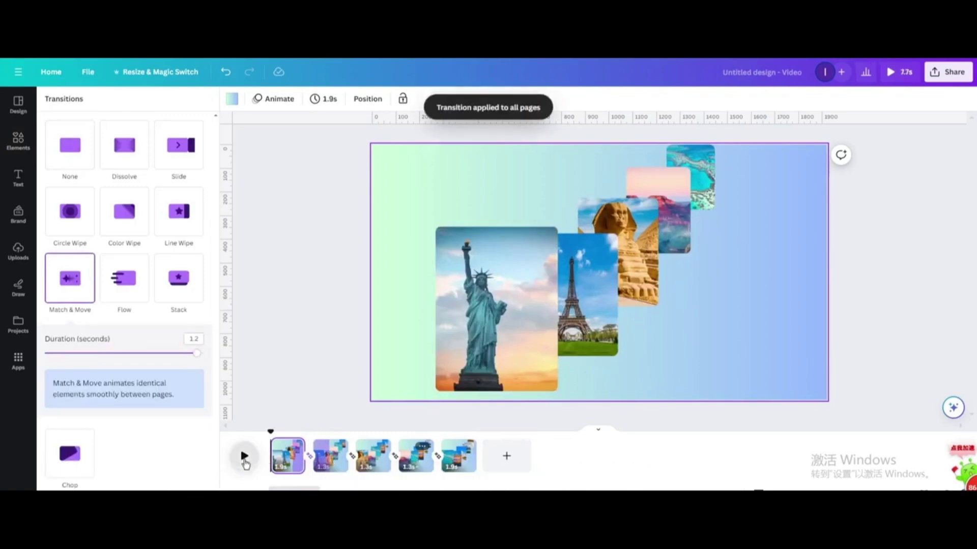
pyautogui.click(245, 456)
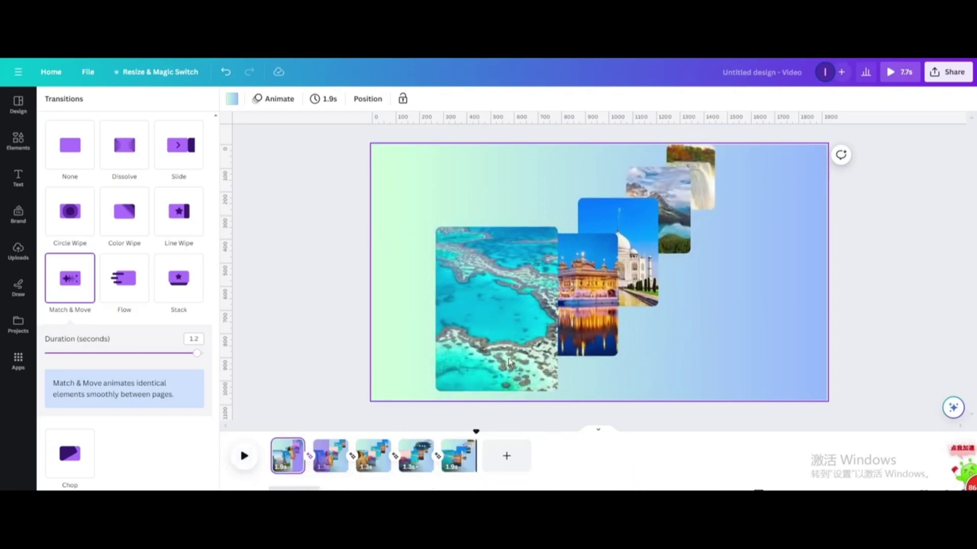
# Add a heading reading "Statue of Liberty" to the first page.
pyautogui.click(283, 459)
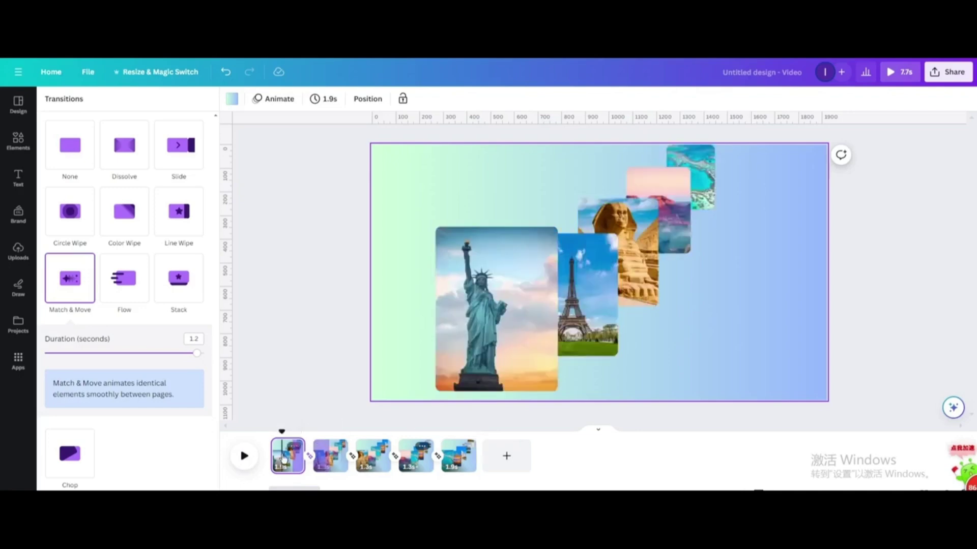
pyautogui.click(17, 180)
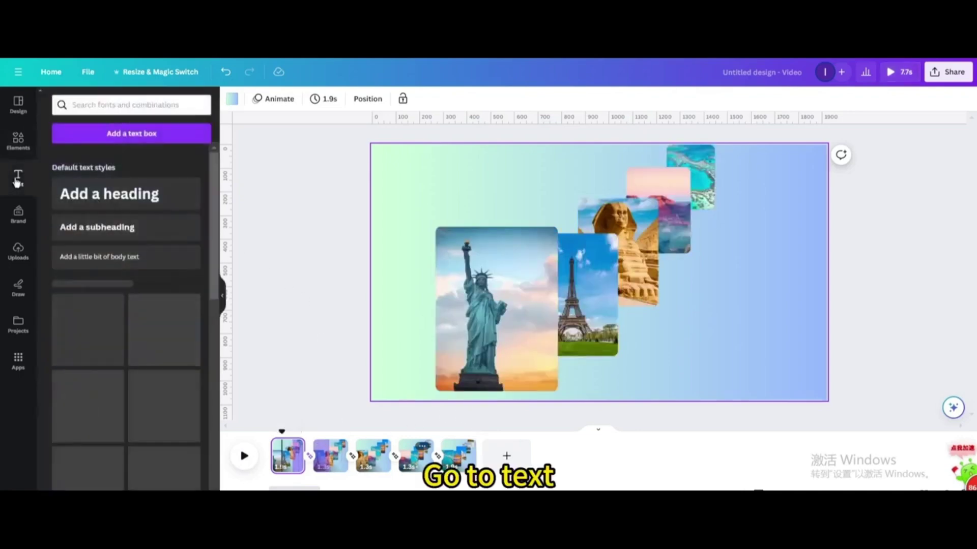
pyautogui.click(98, 195)
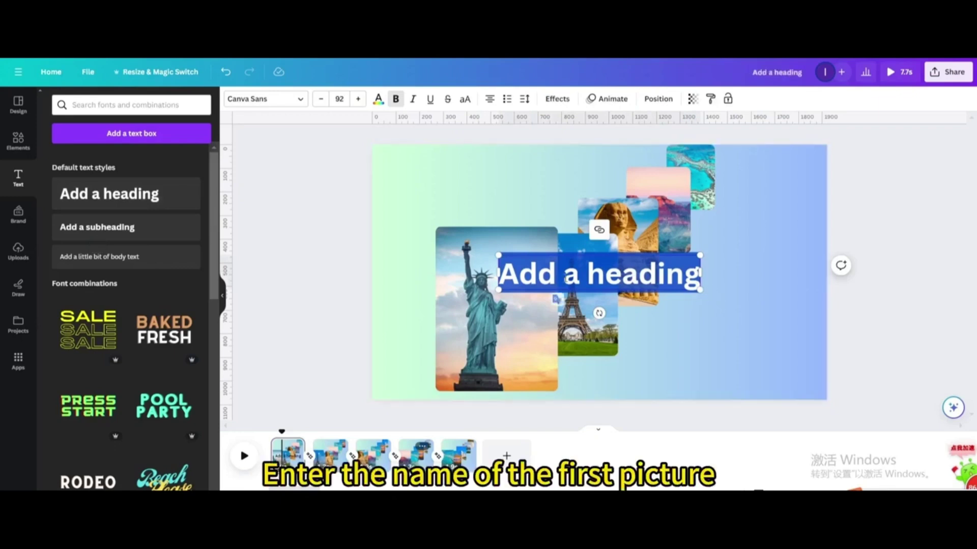
pyautogui.write('Statue of Liberty')
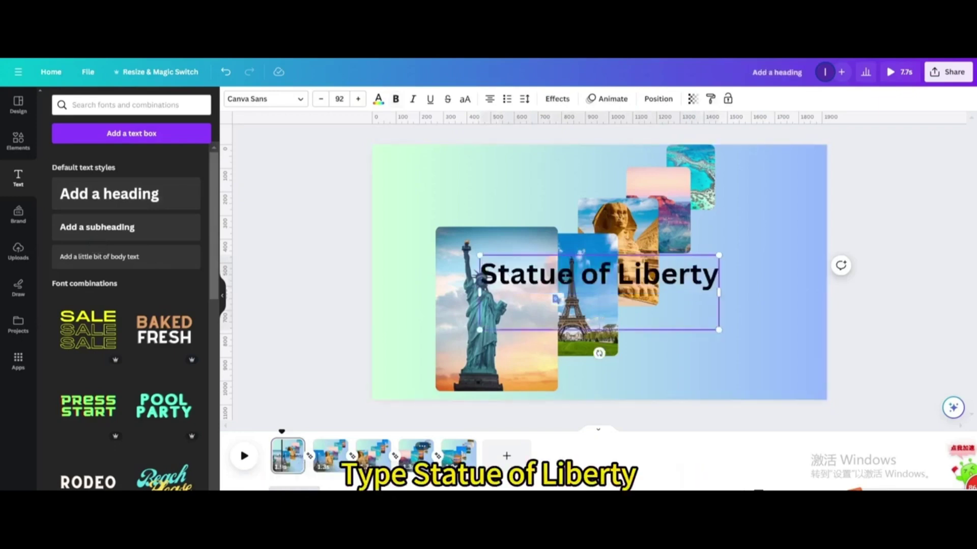
pyautogui.click(676, 353)
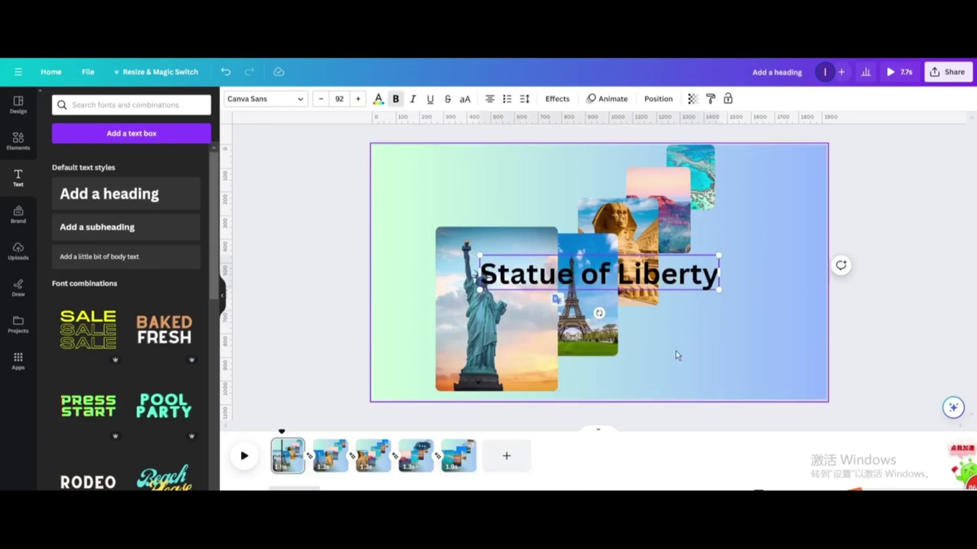
# Format the Statue of Liberty heading in uppercase Anton and place it in the first page's lower-right corner.
pyautogui.click(649, 286)
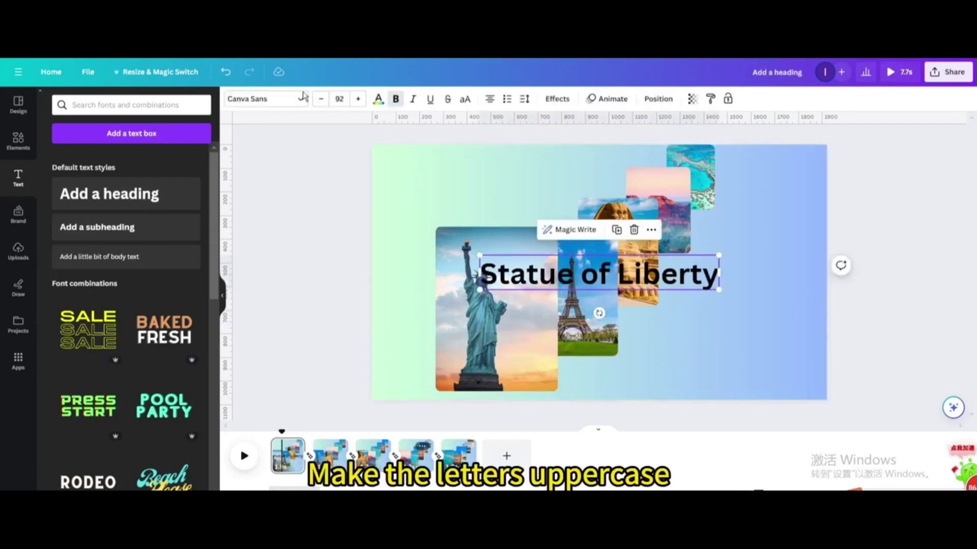
pyautogui.click(464, 100)
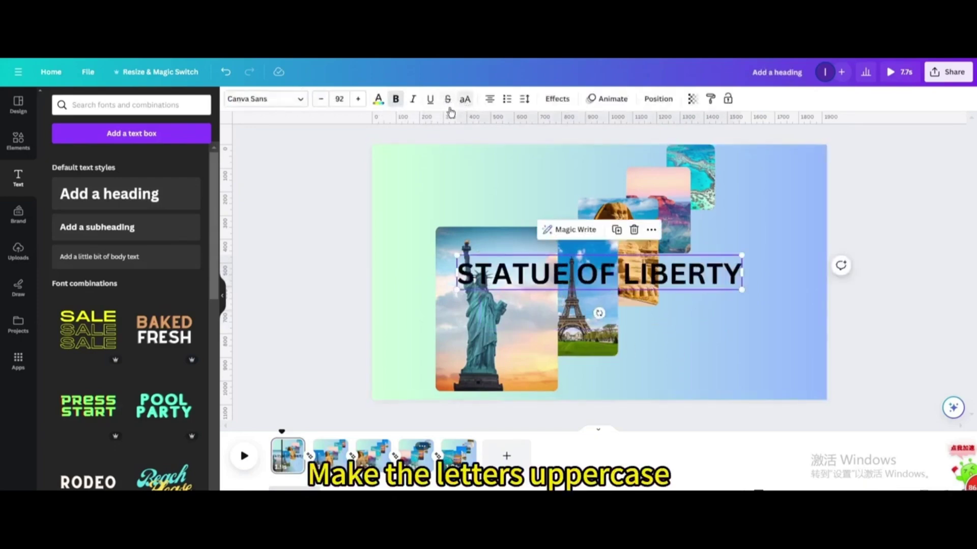
pyautogui.click(304, 100)
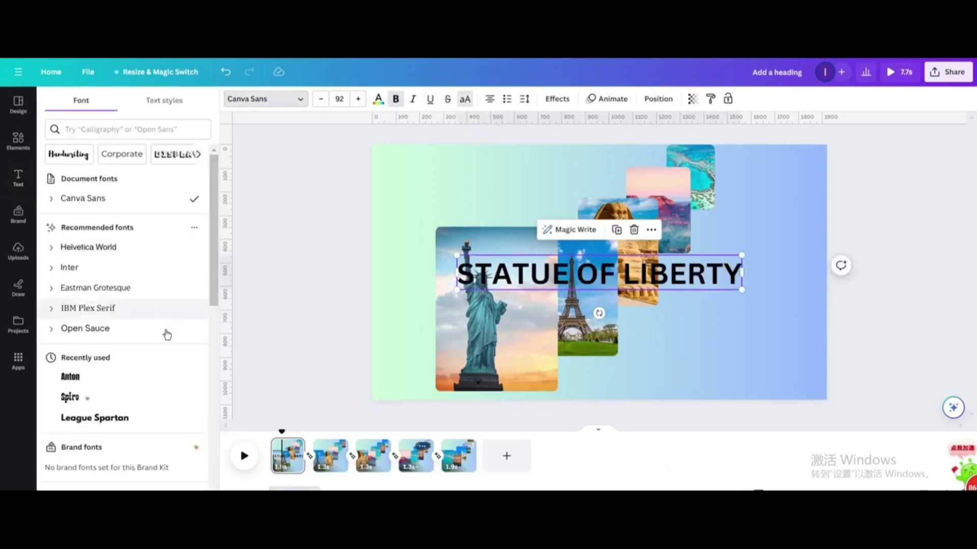
pyautogui.click(99, 378)
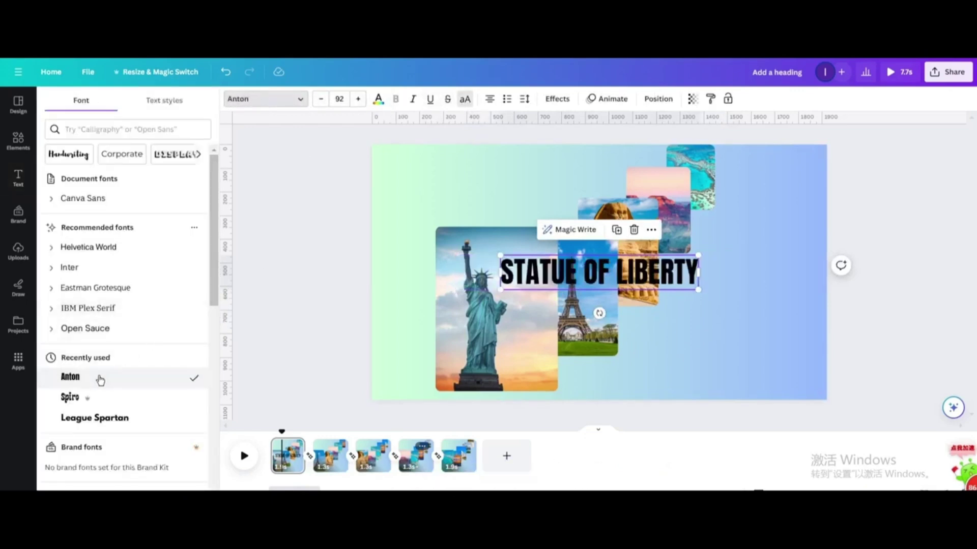
pyautogui.moveTo(772, 373); pyautogui.dragTo(788, 378)
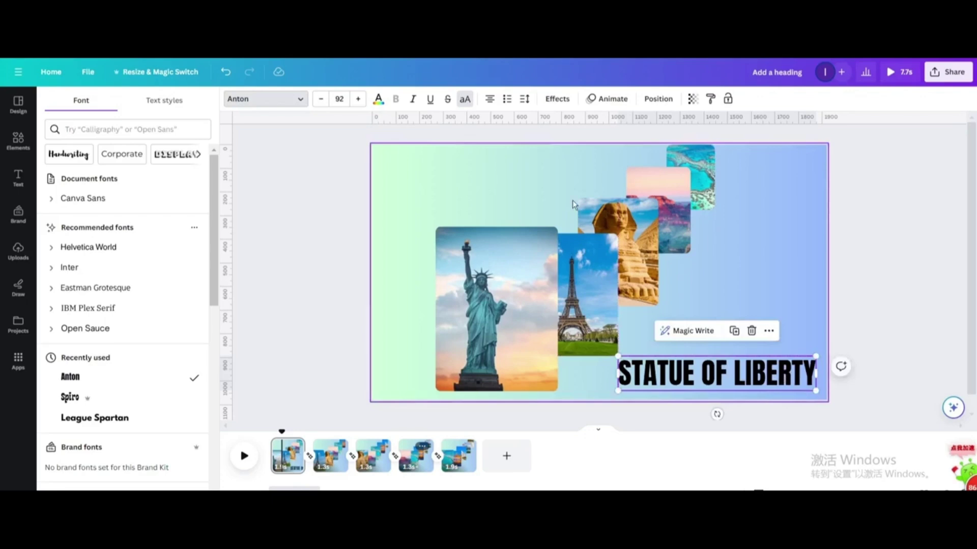
# Create an EIFFEL TOWER copy of the heading and park it, shrunk to size 39.7, across the first page's upper edge near the right corner.
pyautogui.click(735, 331)
pyautogui.moveTo(720, 379); pyautogui.dragTo(715, 320)
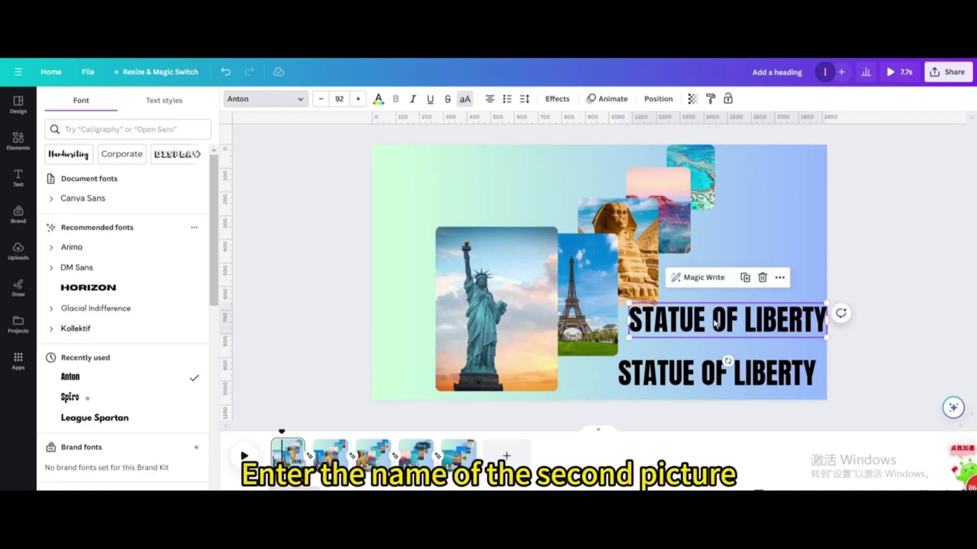
pyautogui.doubleClick(715, 324)
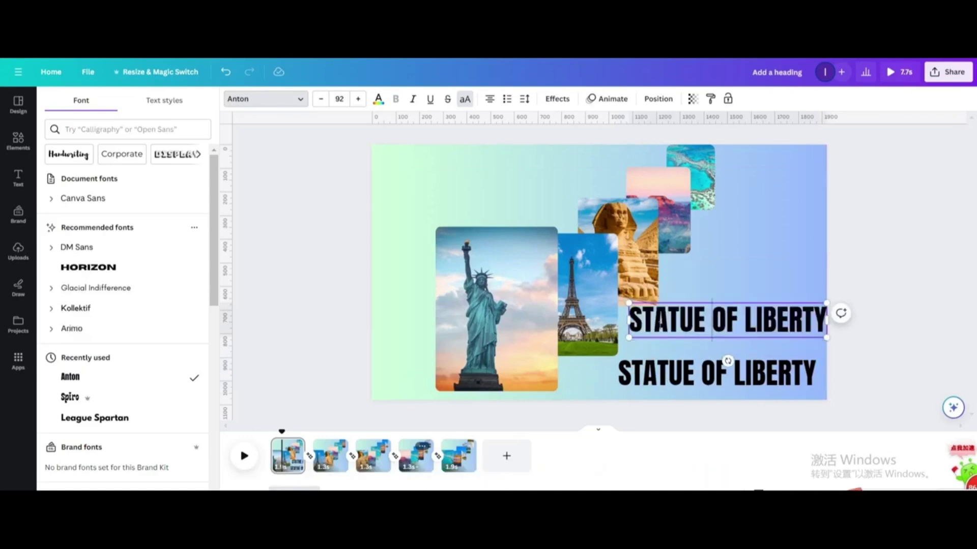
pyautogui.moveTo(636, 326); pyautogui.dragTo(837, 325)
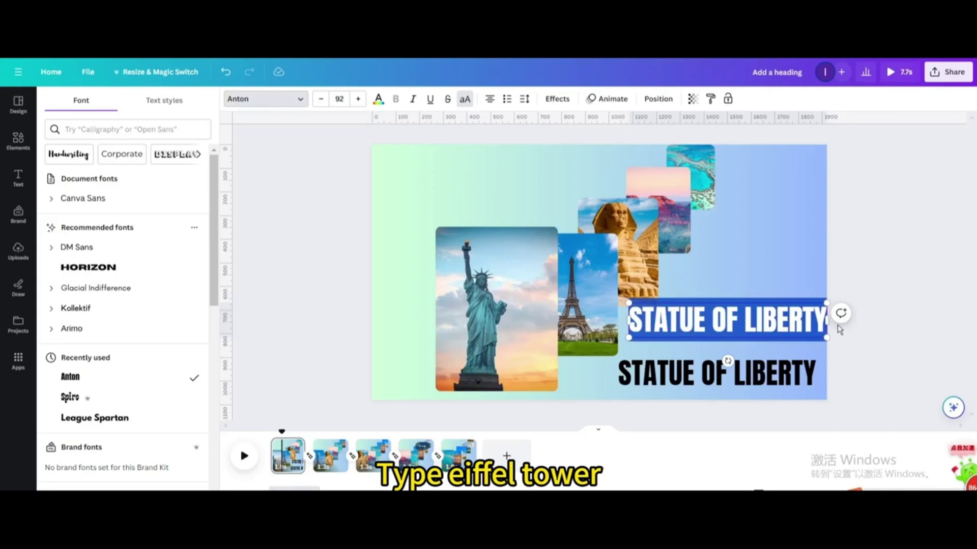
pyautogui.write('EIFFEL TOWER')
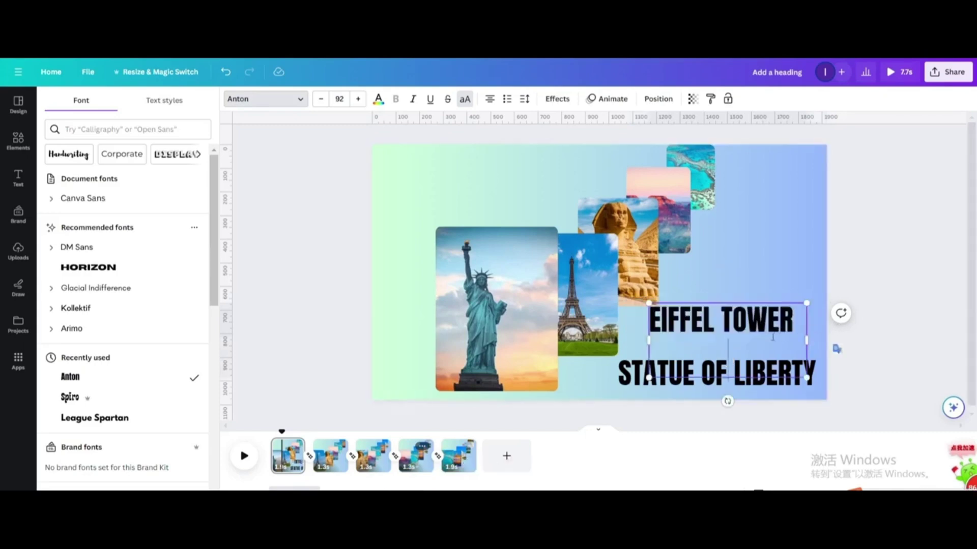
pyautogui.moveTo(807, 377); pyautogui.dragTo(765, 188)
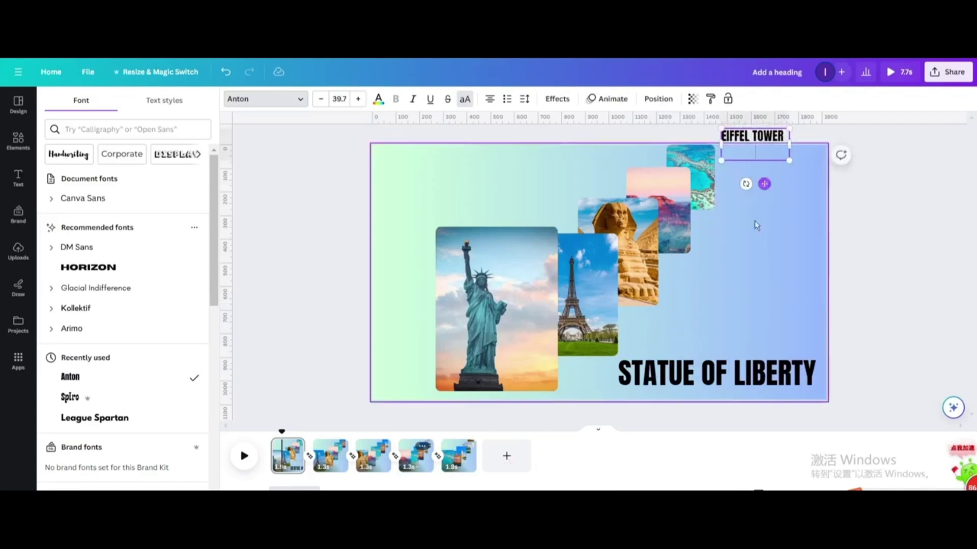
pyautogui.press('Delete')
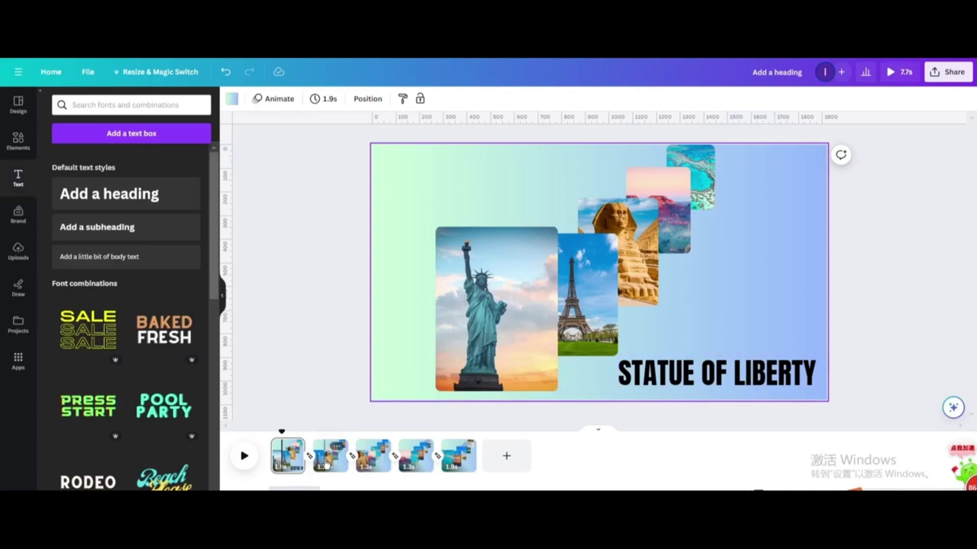
# Copy the small EIFFEL TOWER heading to the second page and enlarge it to size 91.1 in that page's lower-right corner.
pyautogui.click(784, 152)
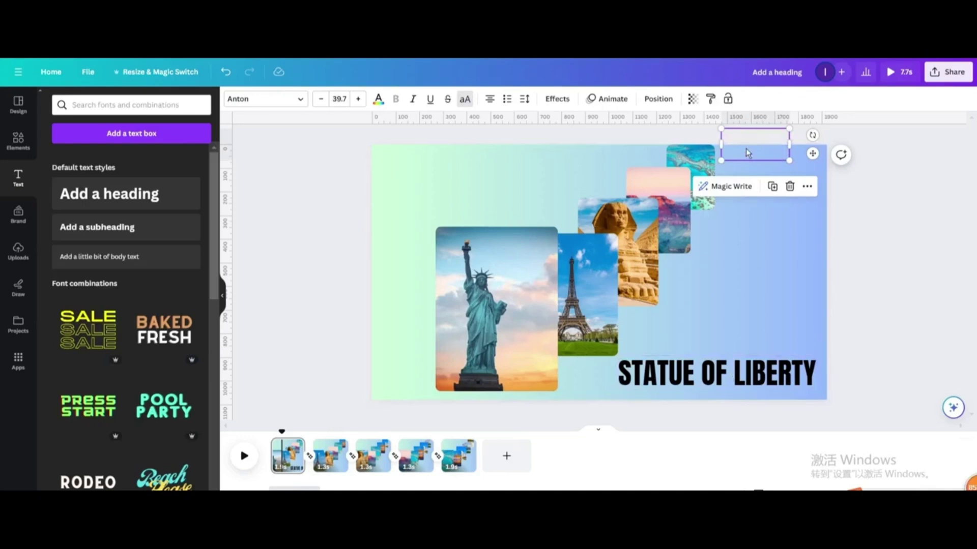
pyautogui.rightClick(746, 153)
pyautogui.click(757, 161)
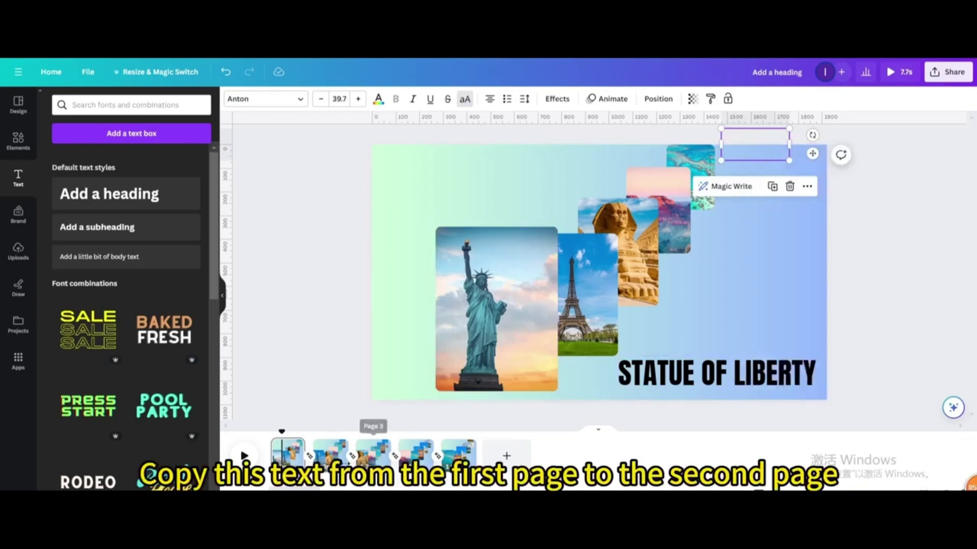
pyautogui.click(331, 454)
pyautogui.rightClick(735, 149)
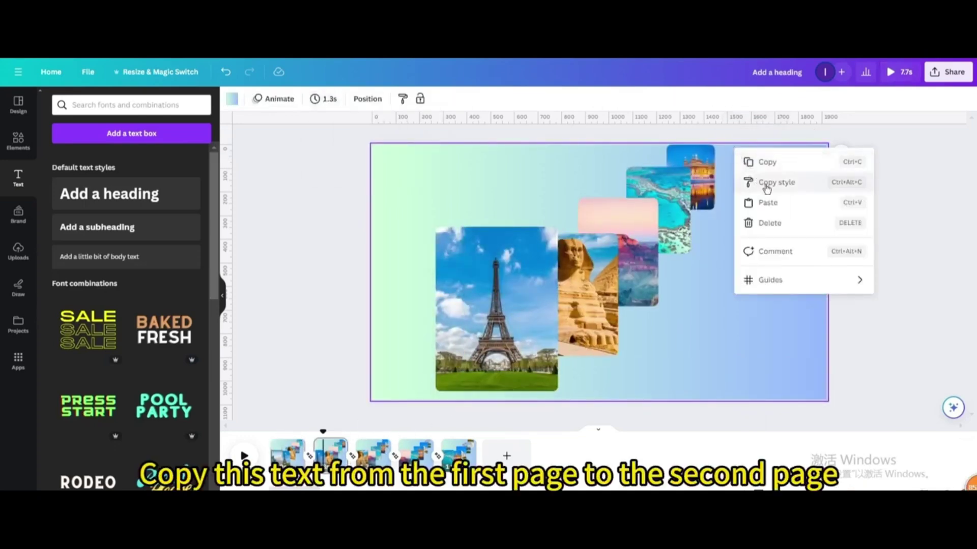
pyautogui.click(769, 202)
pyautogui.moveTo(762, 160); pyautogui.dragTo(764, 155)
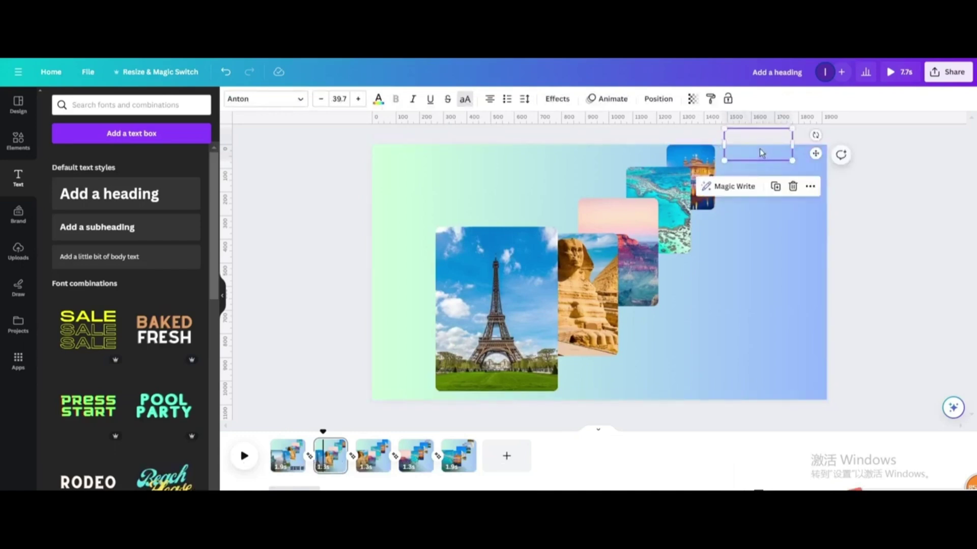
pyautogui.moveTo(758, 151); pyautogui.dragTo(649, 406)
pyautogui.moveTo(717, 379)
pyautogui.mouseDown()
pyautogui.moveTo(759, 374)
pyautogui.moveTo(683, 387)
pyautogui.moveTo(645, 352)
pyautogui.moveTo(706, 373)
pyautogui.mouseUp()
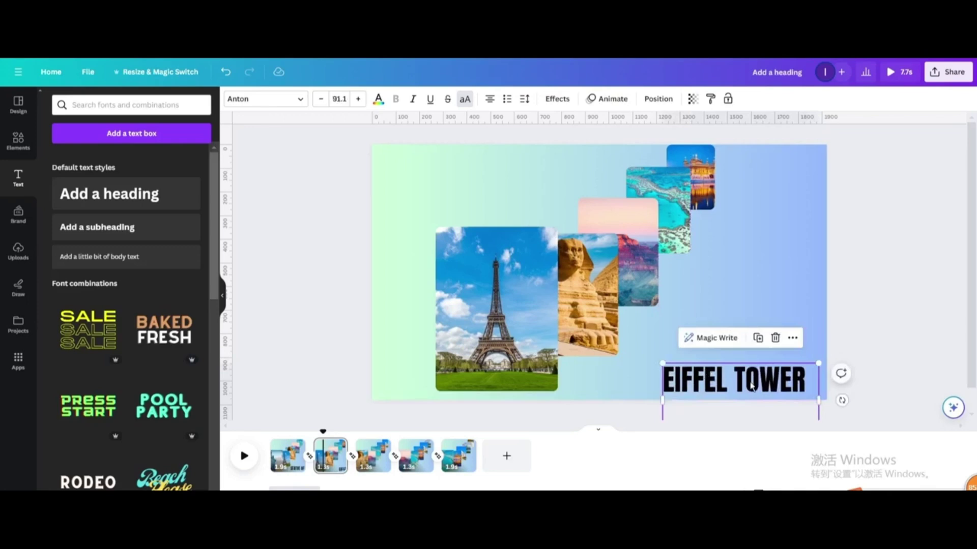
# Create a SPHINX copy of the second page's heading and park it, shrunk to size 36.1, across the upper edge near the right corner.
pyautogui.click(760, 338)
pyautogui.moveTo(758, 386); pyautogui.dragTo(668, 284)
pyautogui.click(812, 289)
pyautogui.moveTo(812, 284); pyautogui.dragTo(668, 279)
pyautogui.write('Sphinx')
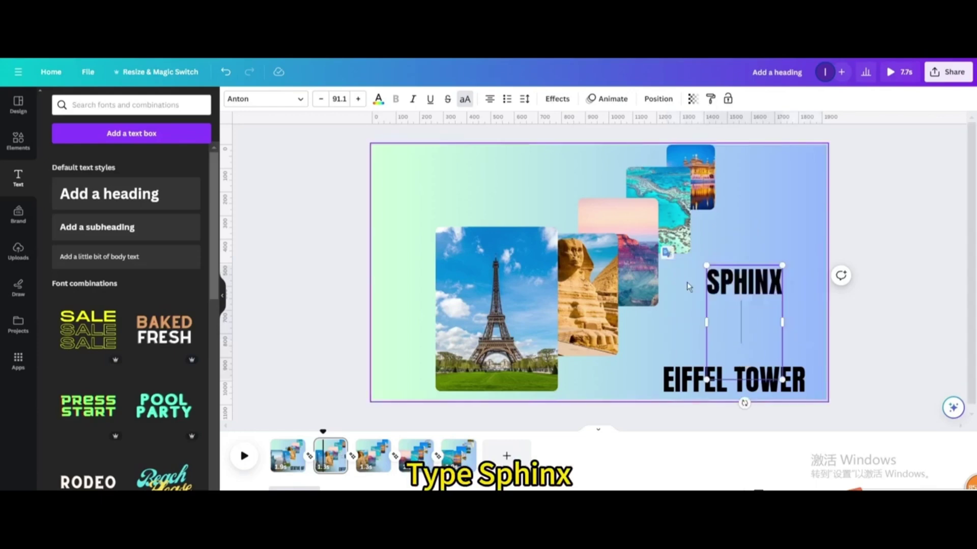
pyautogui.moveTo(786, 339); pyautogui.dragTo(775, 187)
pyautogui.click(795, 162)
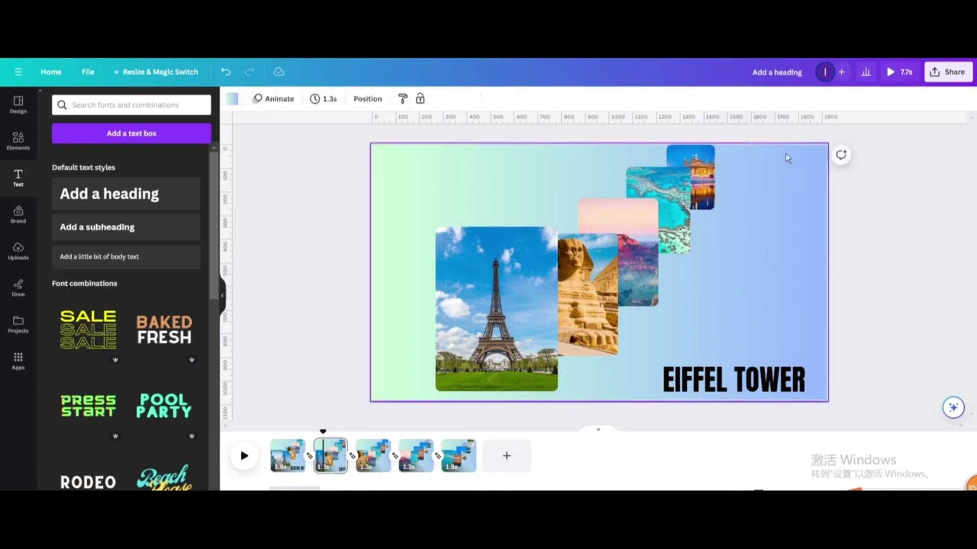
# Copy the small SPHINX heading to the third page and enlarge it to size 113 in that page's lower-right area.
pyautogui.rightClick(773, 149)
pyautogui.click(773, 149)
pyautogui.doubleClick(774, 147)
pyautogui.rightClick(775, 147)
pyautogui.click(783, 154)
pyautogui.click(782, 154)
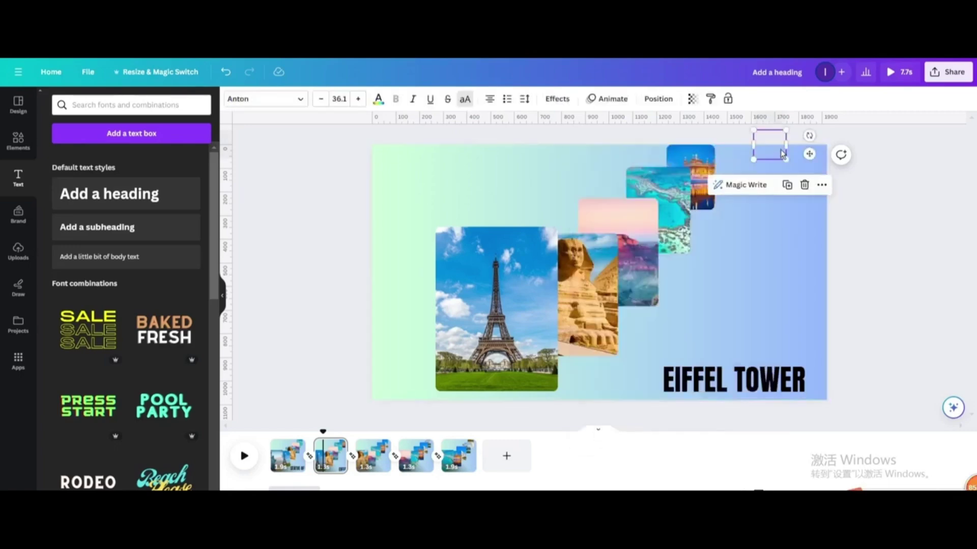
pyautogui.rightClick(783, 154)
pyautogui.click(791, 162)
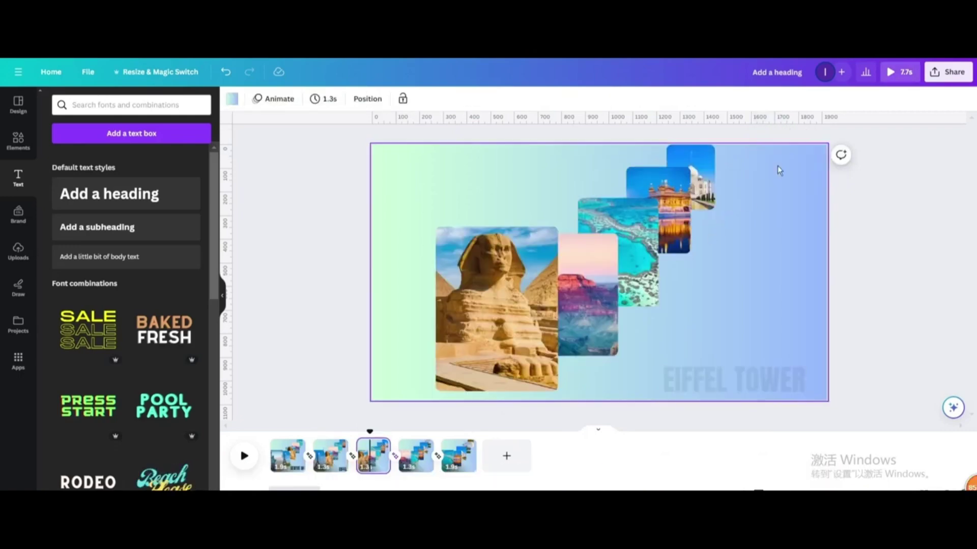
pyautogui.rightClick(778, 161)
pyautogui.click(795, 191)
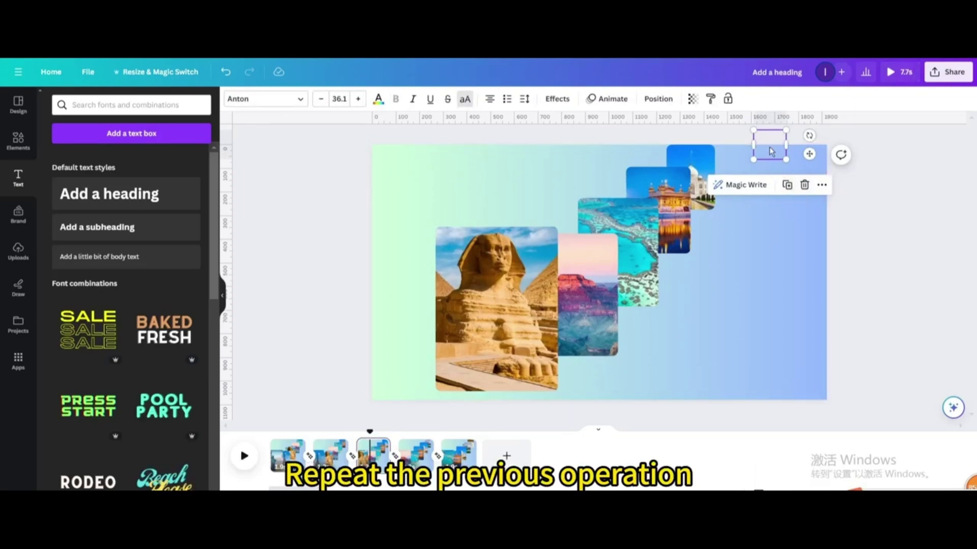
pyautogui.moveTo(770, 158); pyautogui.dragTo(651, 427)
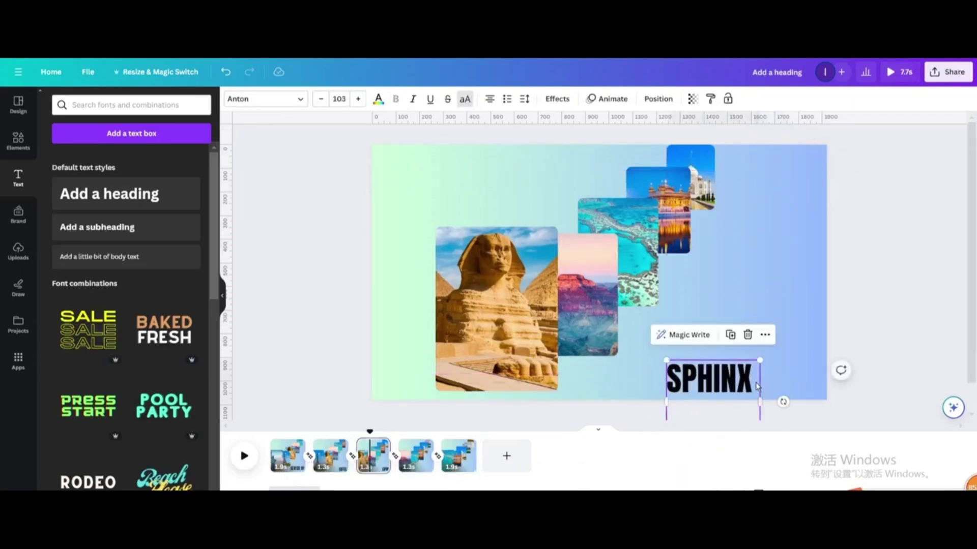
# Duplicate the SPHINX heading above itself, replace the copy's text with THE GRAND CANYON and widen its box to fit one line.
pyautogui.moveTo(767, 361); pyautogui.dragTo(768, 250)
pyautogui.hotkey('ctrl', 'd')
pyautogui.doubleClick(770, 255)
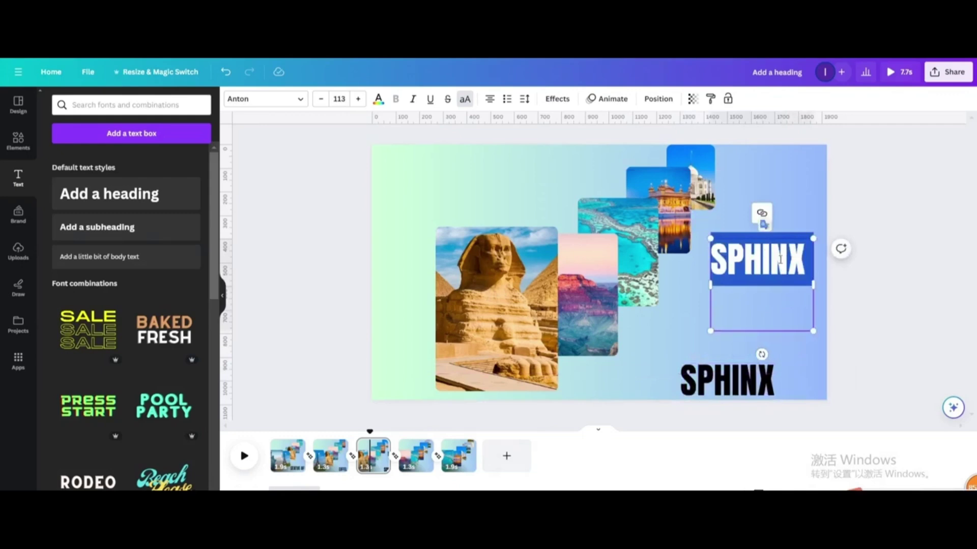
pyautogui.hotkey('ctrl', 'v')
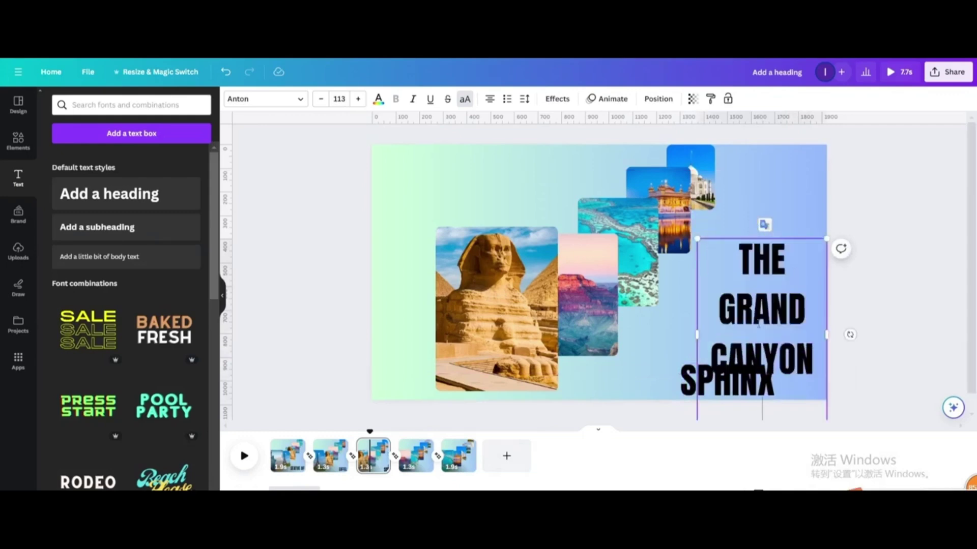
pyautogui.moveTo(688, 333); pyautogui.dragTo(560, 317)
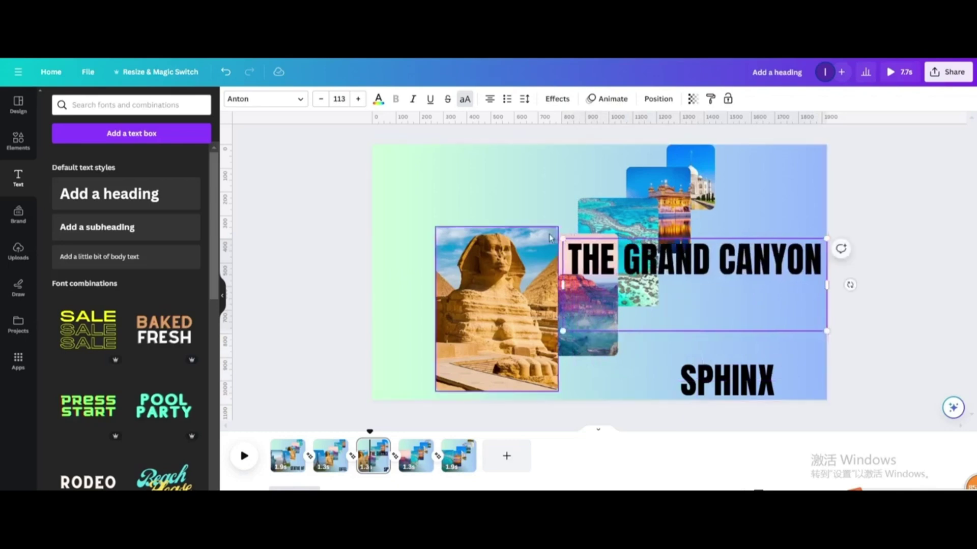
# Shrink THE GRAND CANYON heading to size 34 and park it across the third page's upper edge near the right corner.
pyautogui.moveTo(562, 238); pyautogui.dragTo(747, 304)
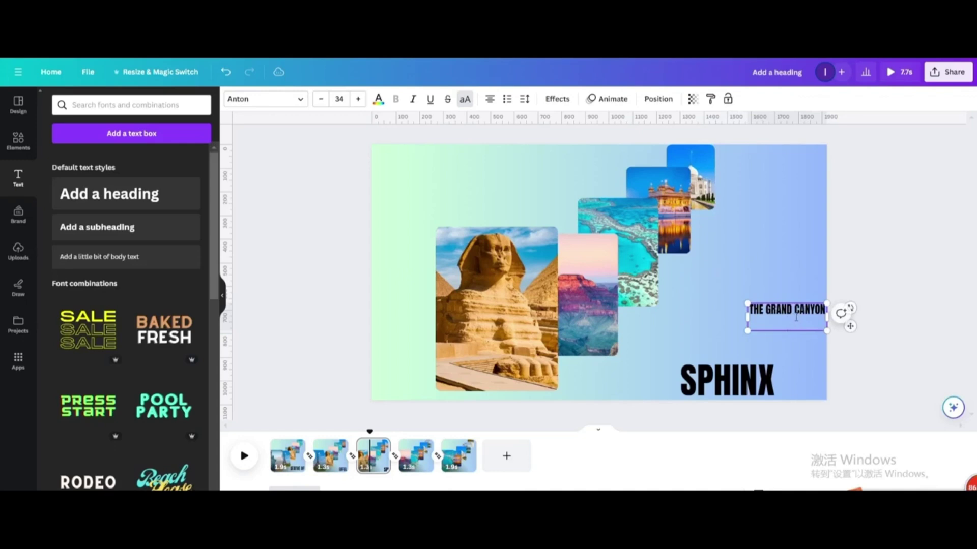
pyautogui.moveTo(847, 327); pyautogui.dragTo(836, 152)
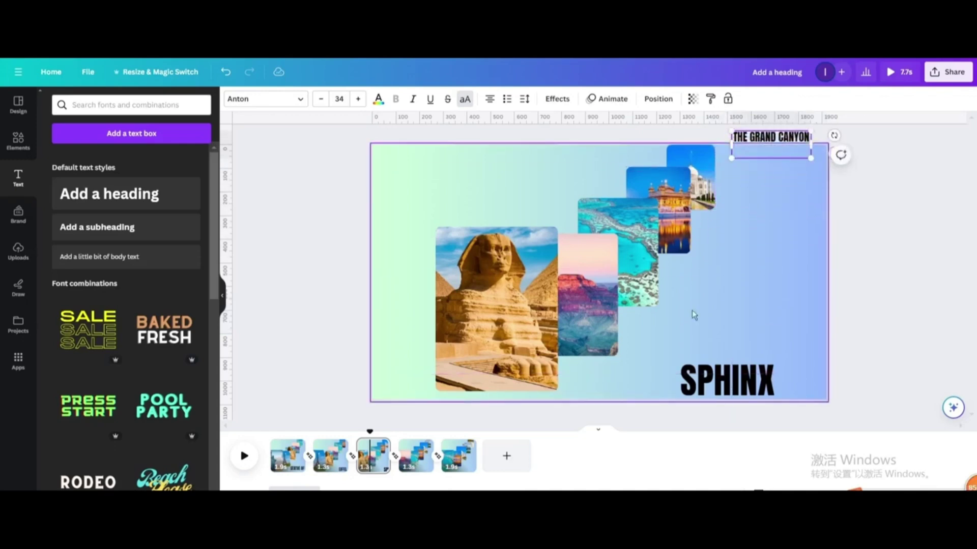
pyautogui.click(740, 280)
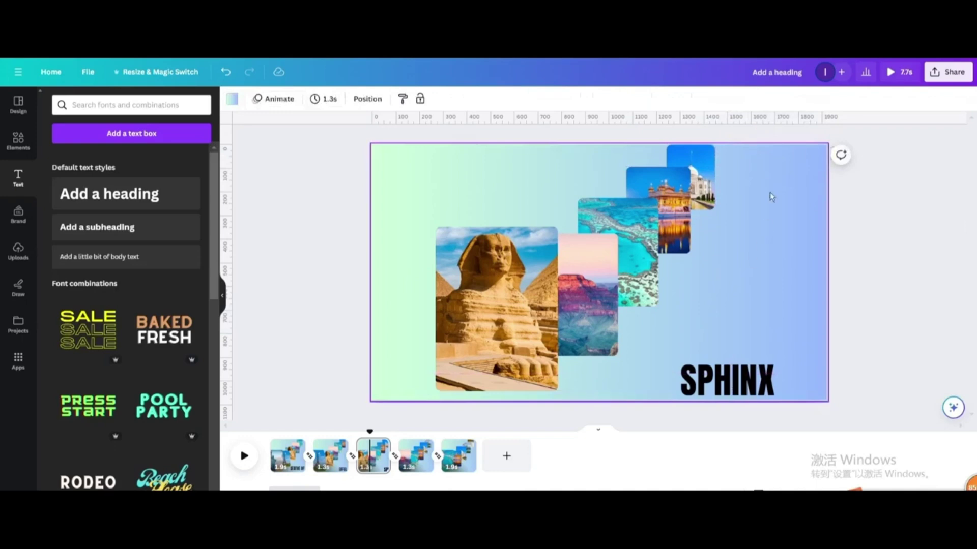
# Copy the small THE GRAND CANYON heading to the fourth page and enlarge it to size 88.1 in that page's lower-right area.
pyautogui.click(769, 154)
pyautogui.rightClick(769, 153)
pyautogui.press('Escape')
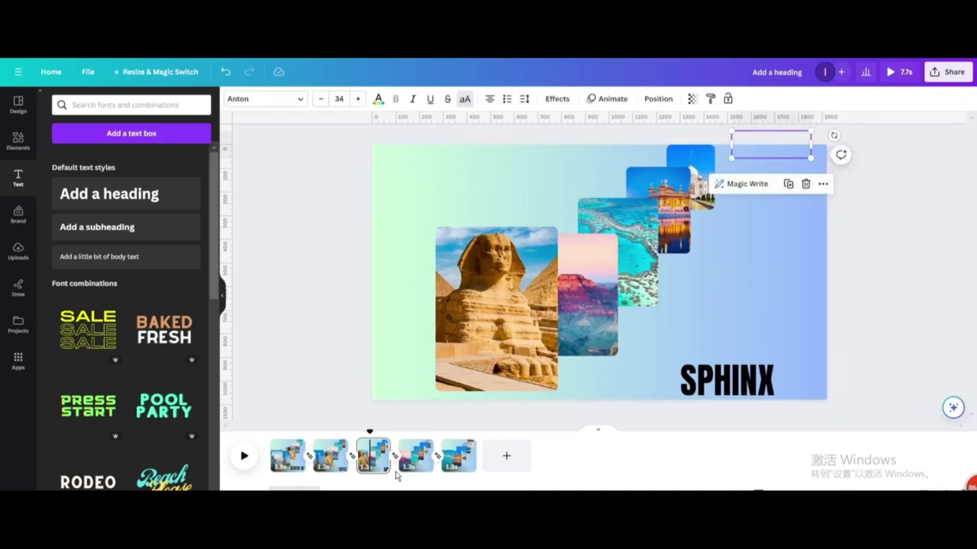
pyautogui.click(420, 458)
pyautogui.rightClick(755, 152)
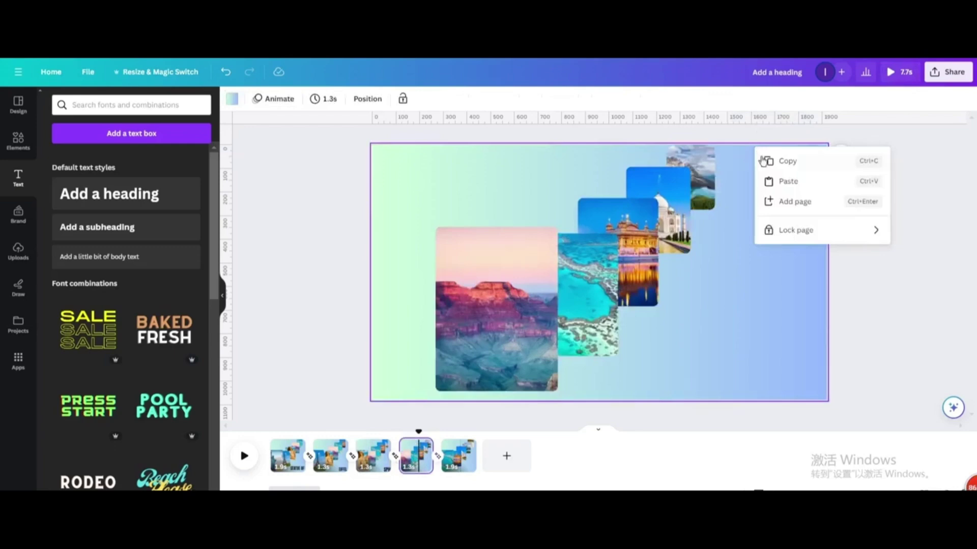
pyautogui.click(779, 180)
pyautogui.moveTo(775, 151); pyautogui.dragTo(569, 421)
pyautogui.moveTo(659, 371); pyautogui.dragTo(740, 258)
# Create a GREAT BARRIER REEF copy of the fourth page's heading and park it, shrunk to size 26.9, across the upper edge near the right corner.
pyautogui.click(732, 339)
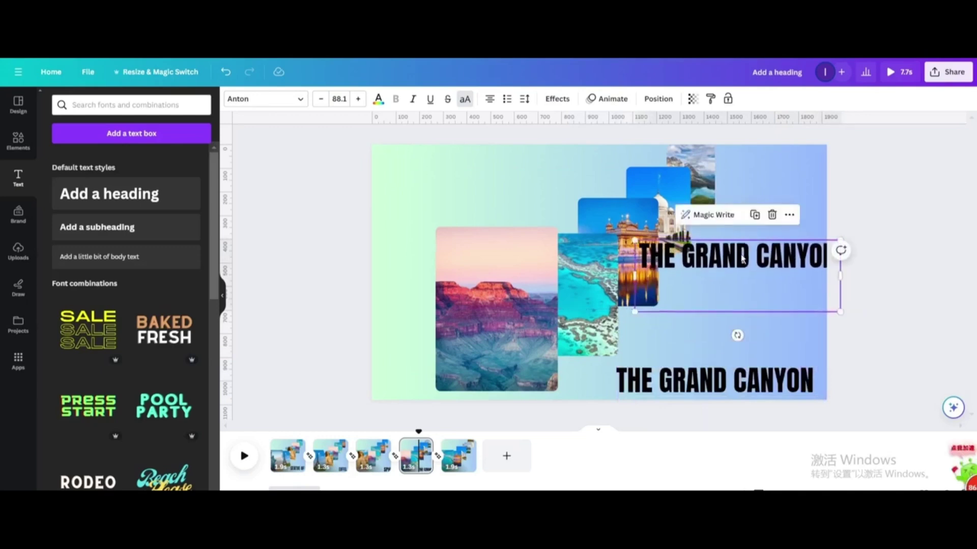
pyautogui.click(743, 259)
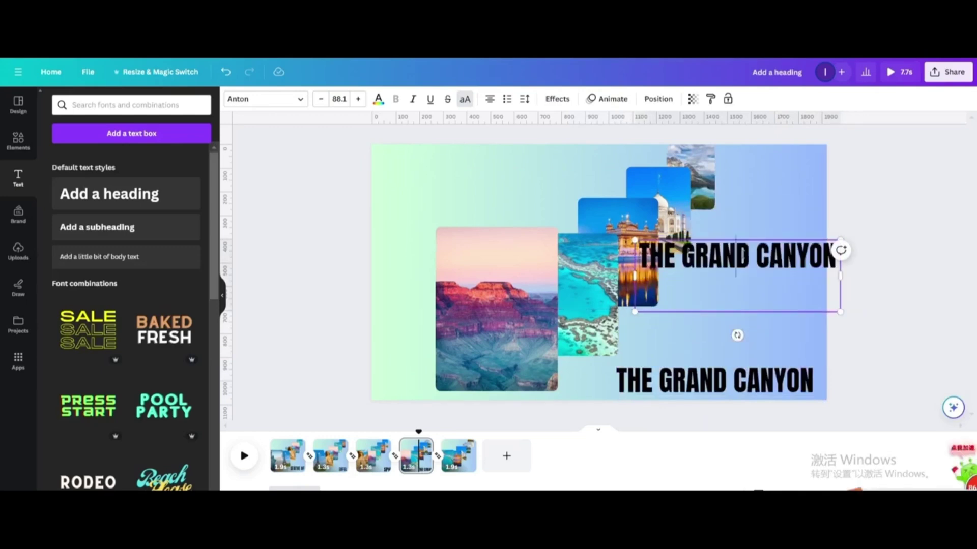
pyautogui.moveTo(838, 266); pyautogui.dragTo(649, 260)
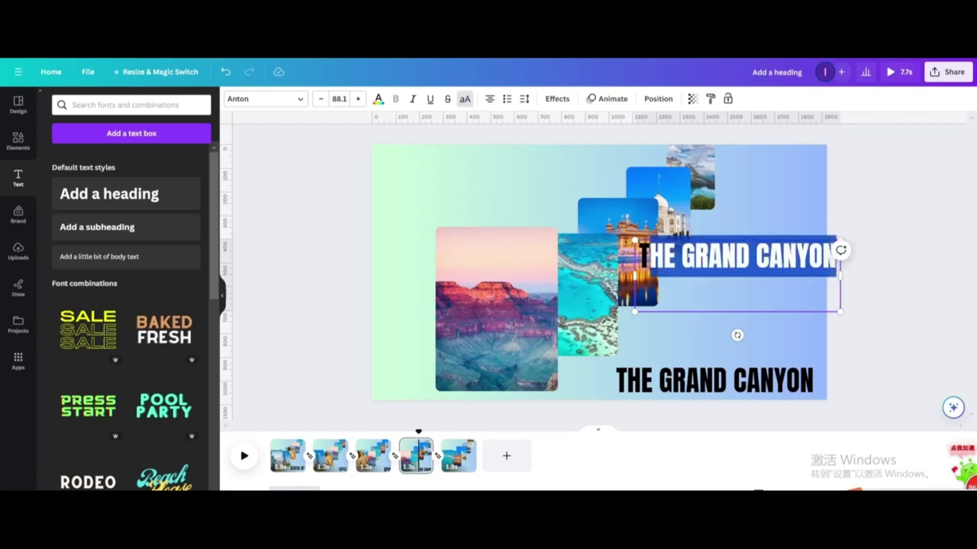
pyautogui.hotkey('ctrl', 'v')
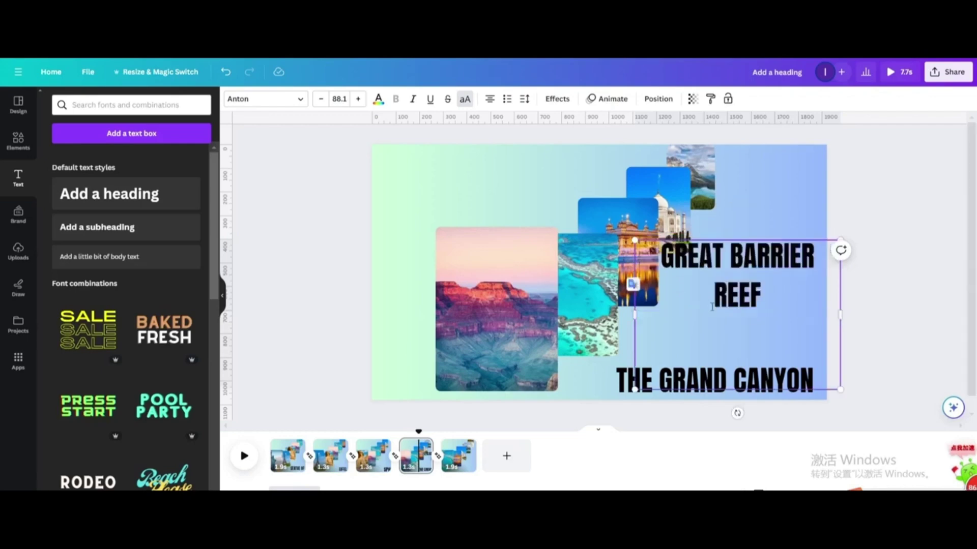
pyautogui.press('BackSpace')
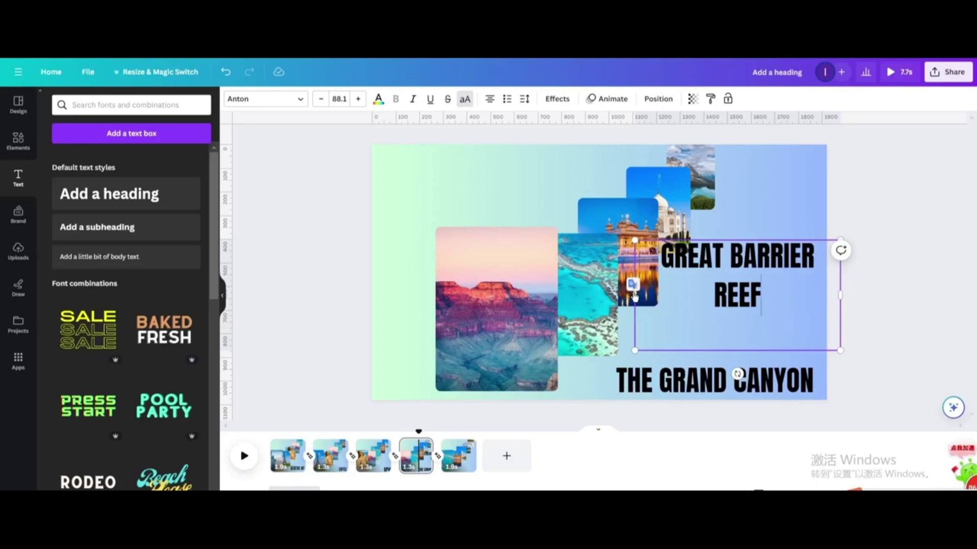
pyautogui.moveTo(634, 296); pyautogui.dragTo(782, 179)
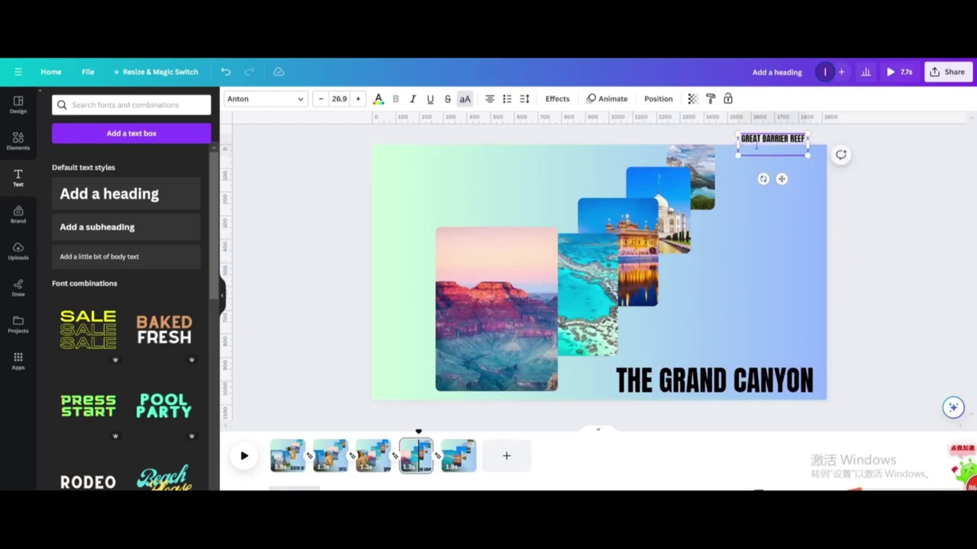
# Copy the small GREAT BARRIER REEF heading to the fifth page and enlarge it to size 88.3 in that page's lower-right corner.
pyautogui.rightClick(761, 142)
pyautogui.click(788, 183)
pyautogui.click(791, 170)
pyautogui.click(782, 150)
pyautogui.rightClick(782, 149)
pyautogui.press('Escape')
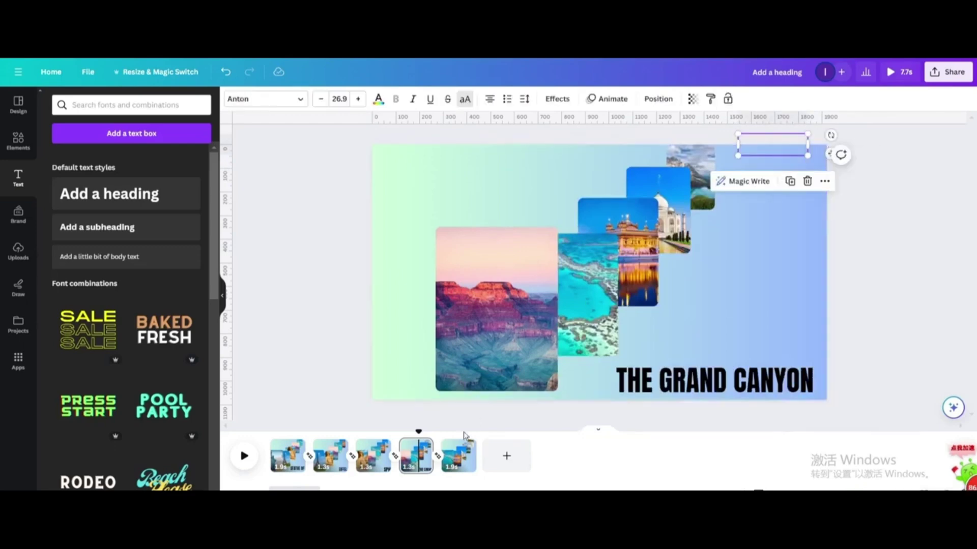
pyautogui.click(459, 467)
pyautogui.rightClick(773, 170)
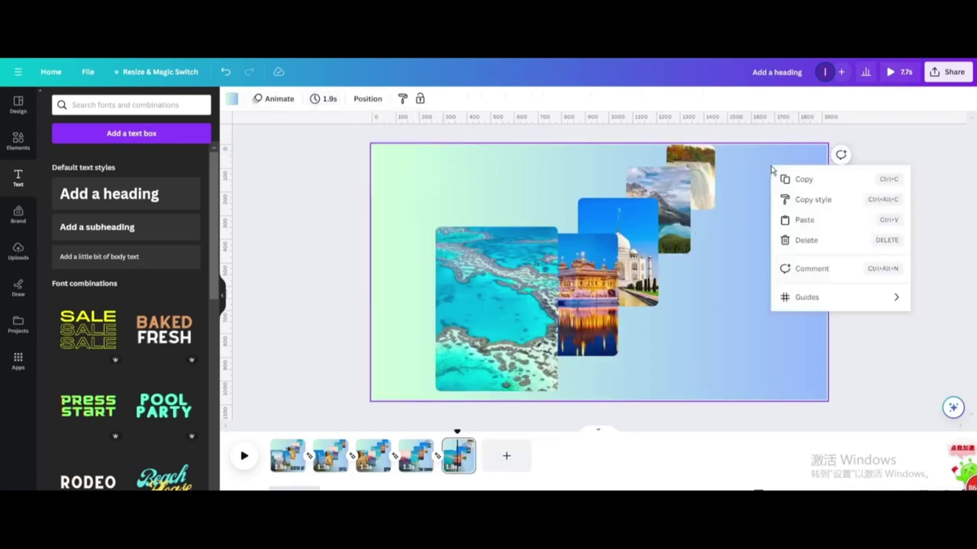
pyautogui.click(802, 222)
pyautogui.moveTo(758, 150); pyautogui.dragTo(532, 414)
pyautogui.moveTo(661, 379); pyautogui.dragTo(730, 380)
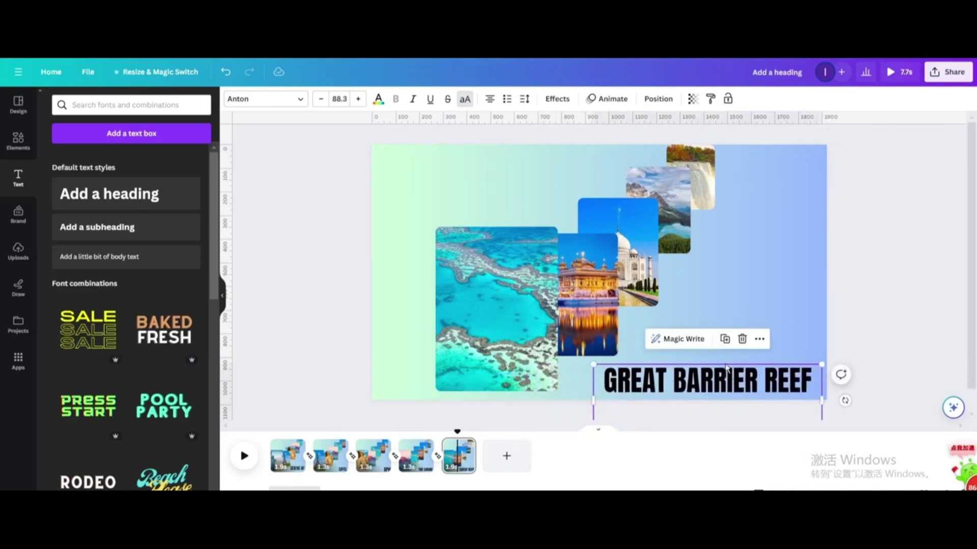
# Play the whole video from the first page to check the headings' movement.
pyautogui.click(288, 456)
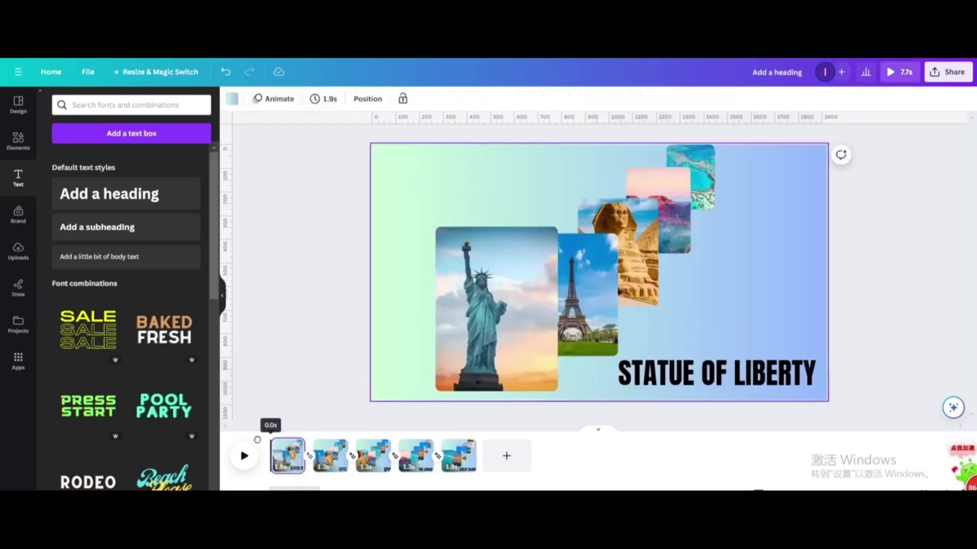
pyautogui.click(245, 456)
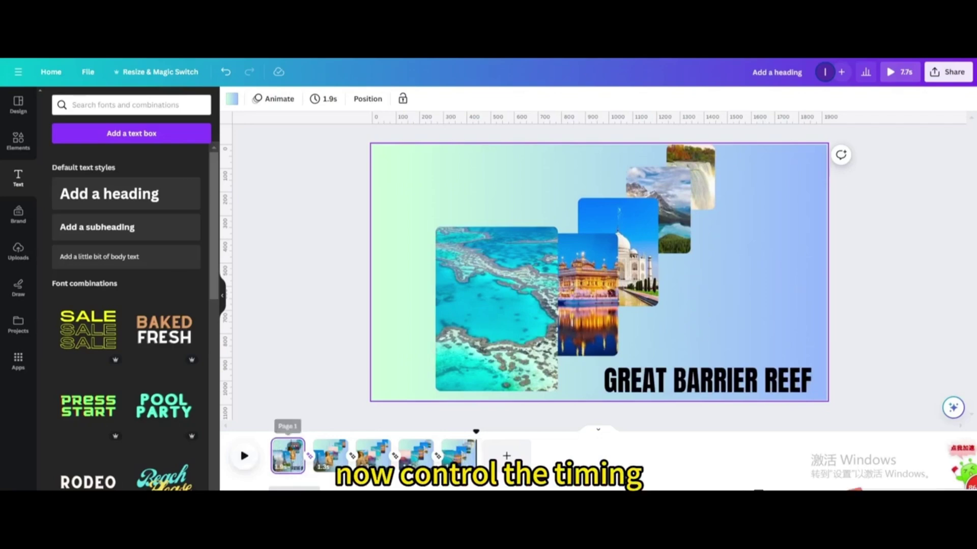
# Show the timing of the first page's STATUE OF LIBERTY heading and trim its end to match the end of the page.
pyautogui.click(297, 471)
pyautogui.rightClick(681, 375)
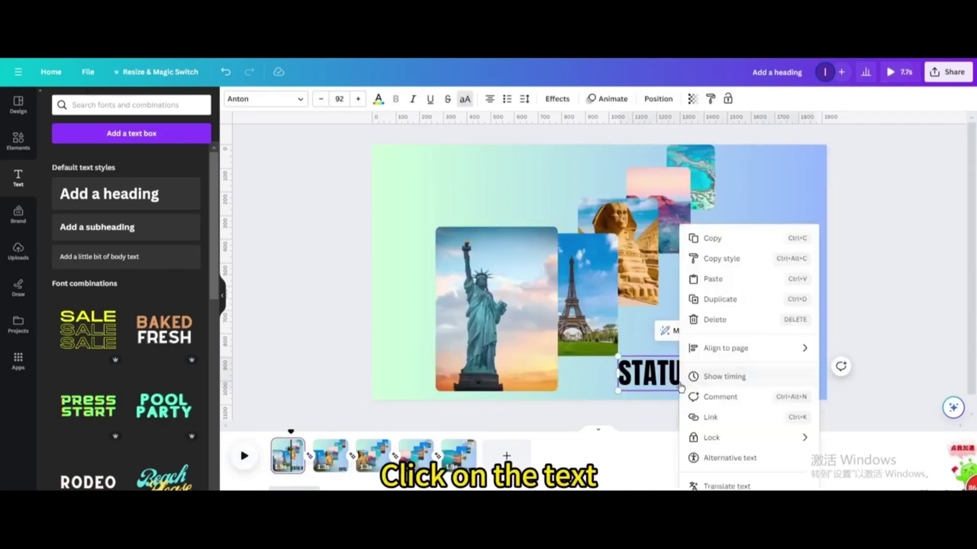
pyautogui.click(728, 377)
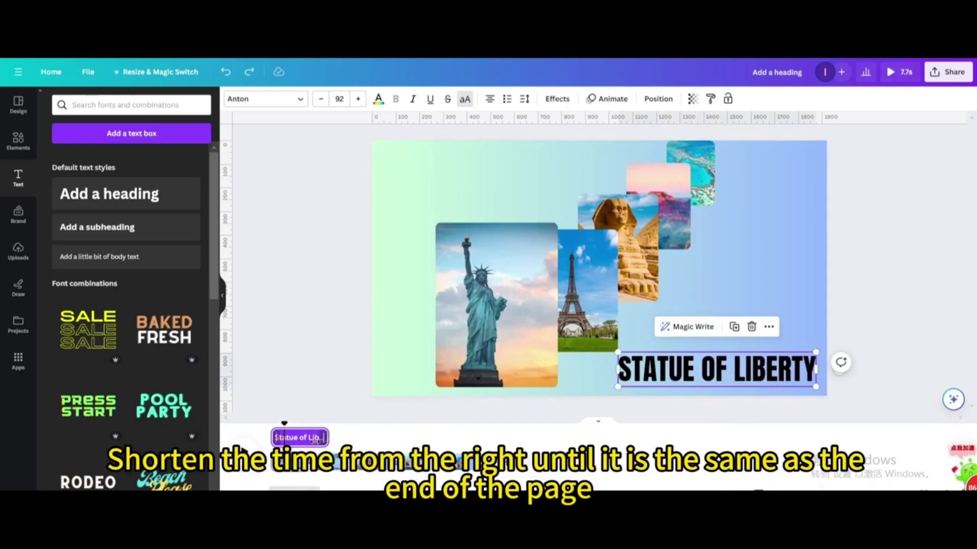
pyautogui.moveTo(322, 438); pyautogui.dragTo(305, 439)
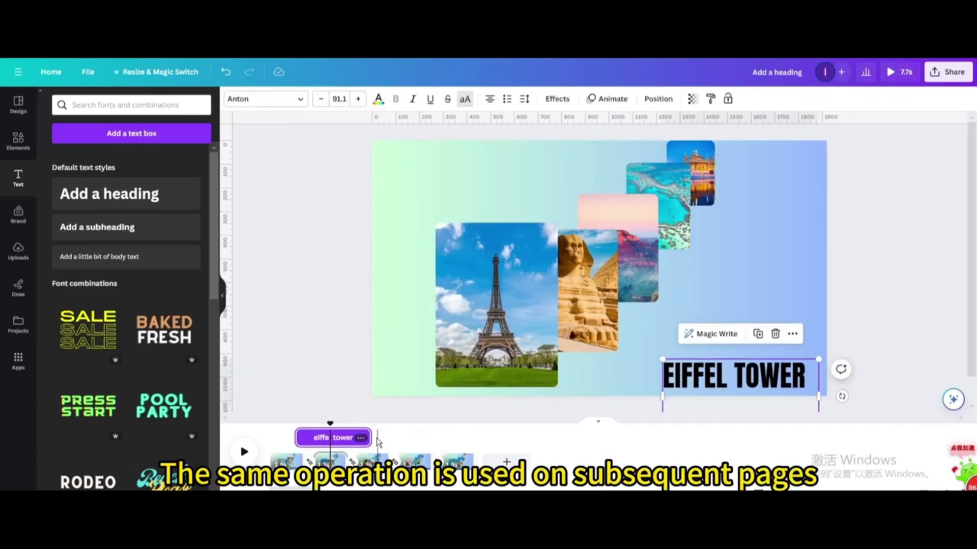
# Trim the timing of the large EIFFEL TOWER, SPHINX and THE GRAND CANYON headings so each ends together with its own page.
pyautogui.moveTo(367, 439); pyautogui.dragTo(343, 439)
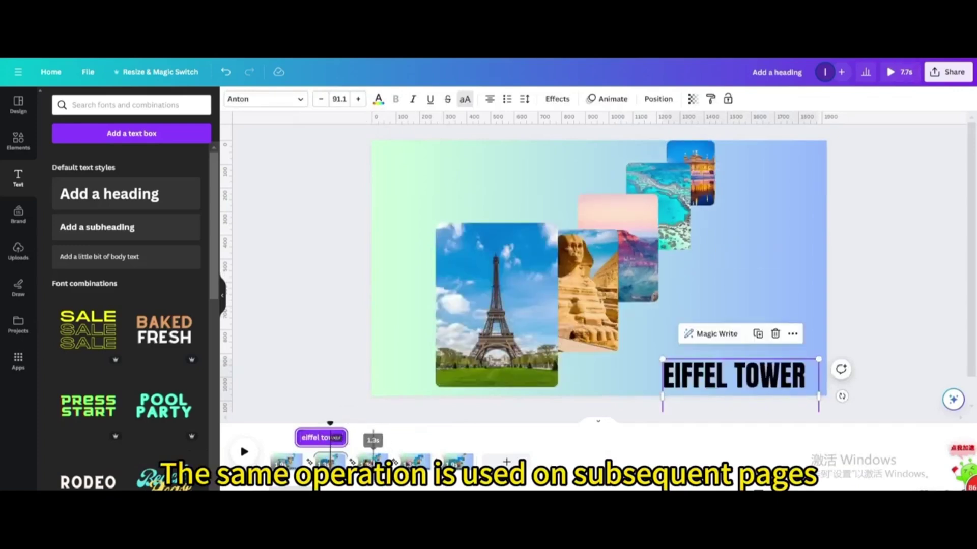
pyautogui.click(374, 460)
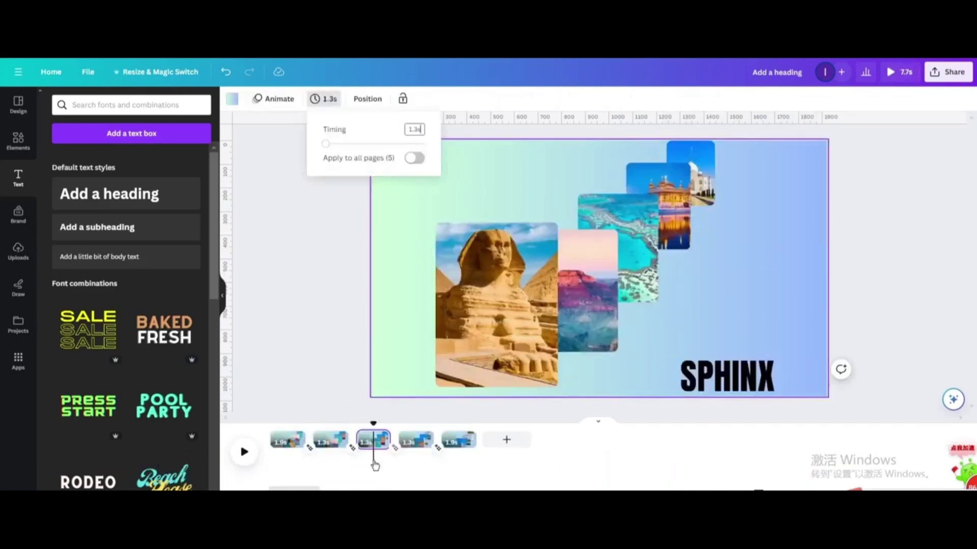
pyautogui.click(733, 367)
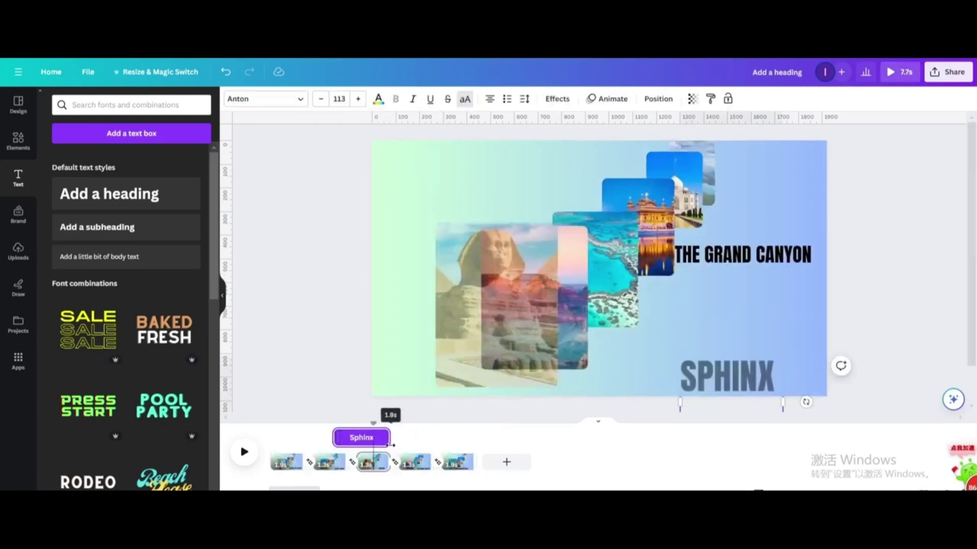
pyautogui.click(415, 461)
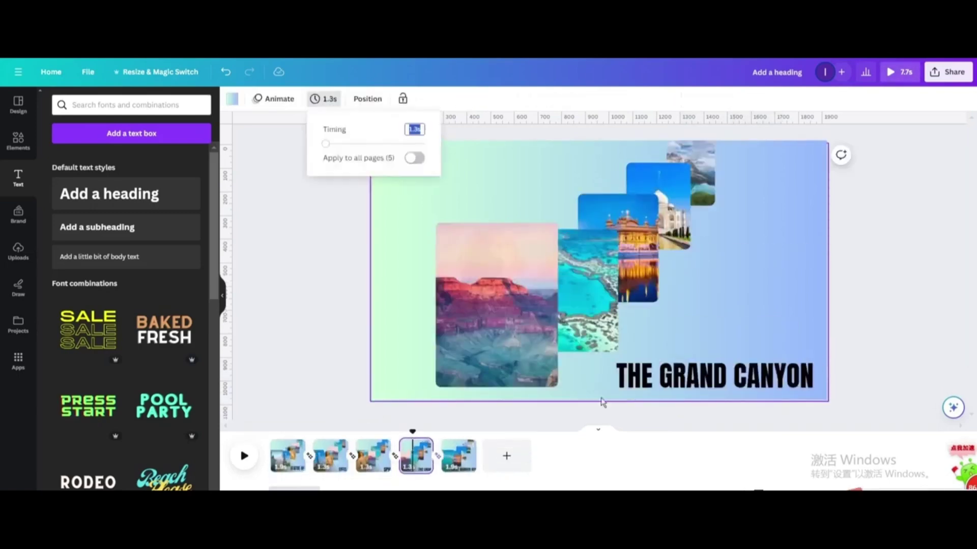
pyautogui.click(710, 376)
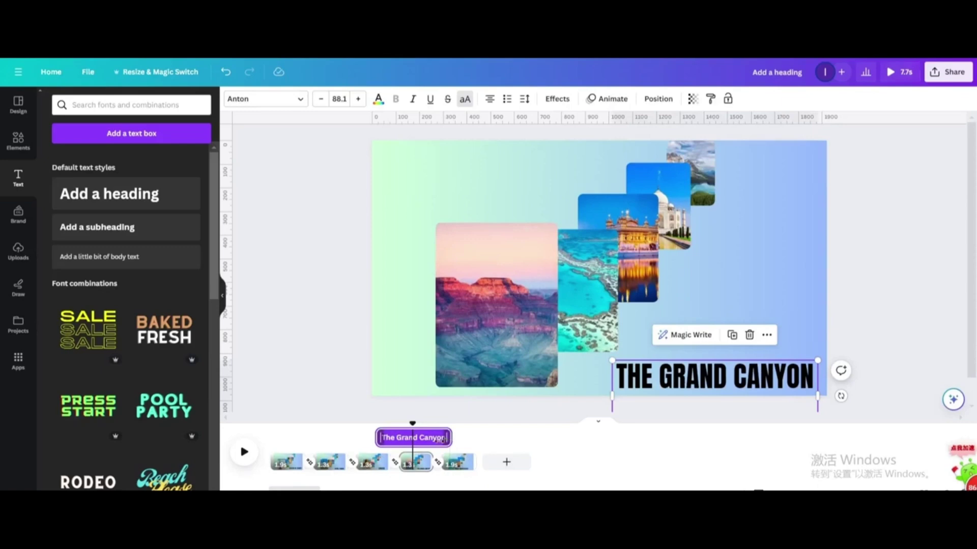
# Replay the video from the start to check the trimmed heading timings.
pyautogui.click(460, 457)
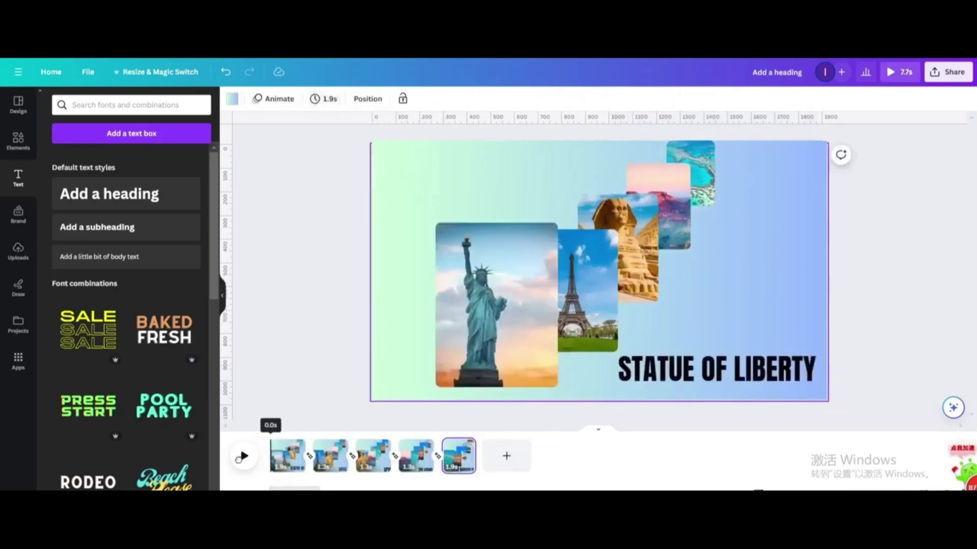
pyautogui.click(244, 455)
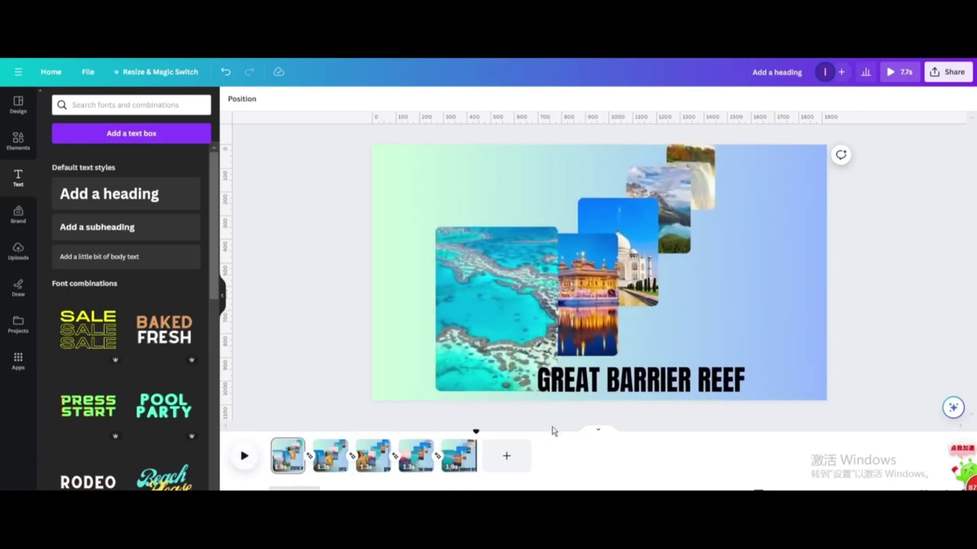
# Move the fifth page's GREAT BARRIER REEF heading right into the lower-right corner and play the finished video in the large preview.
pyautogui.click(664, 389)
pyautogui.moveTo(664, 389); pyautogui.dragTo(729, 389)
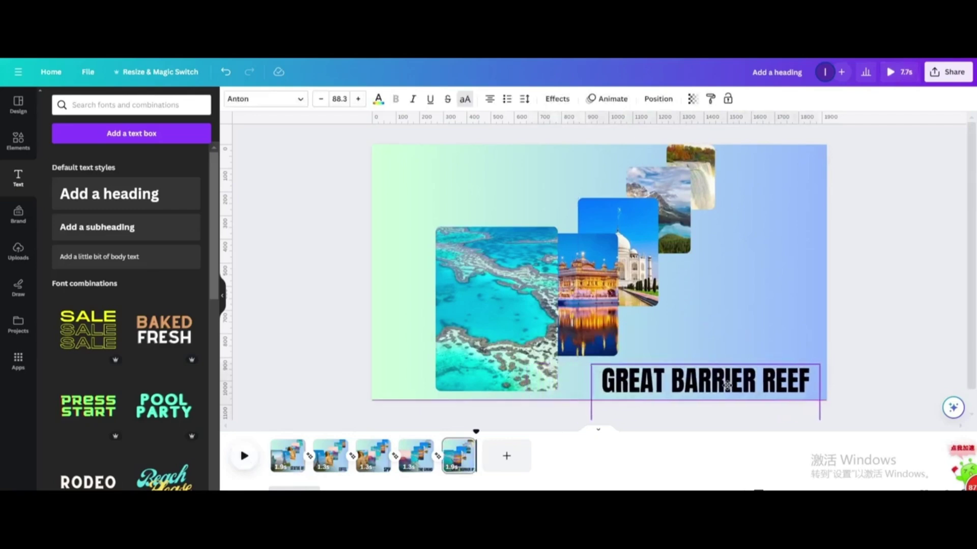
pyautogui.click(903, 71)
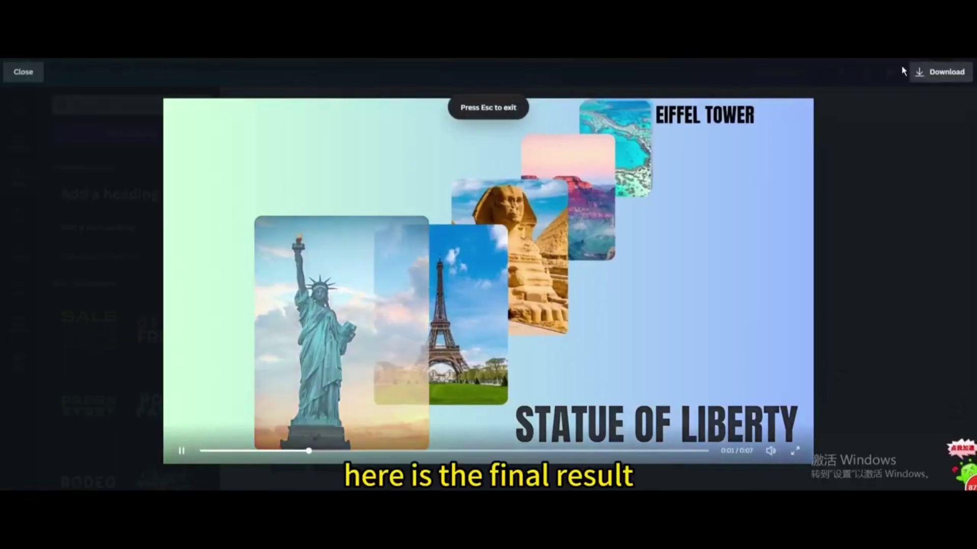